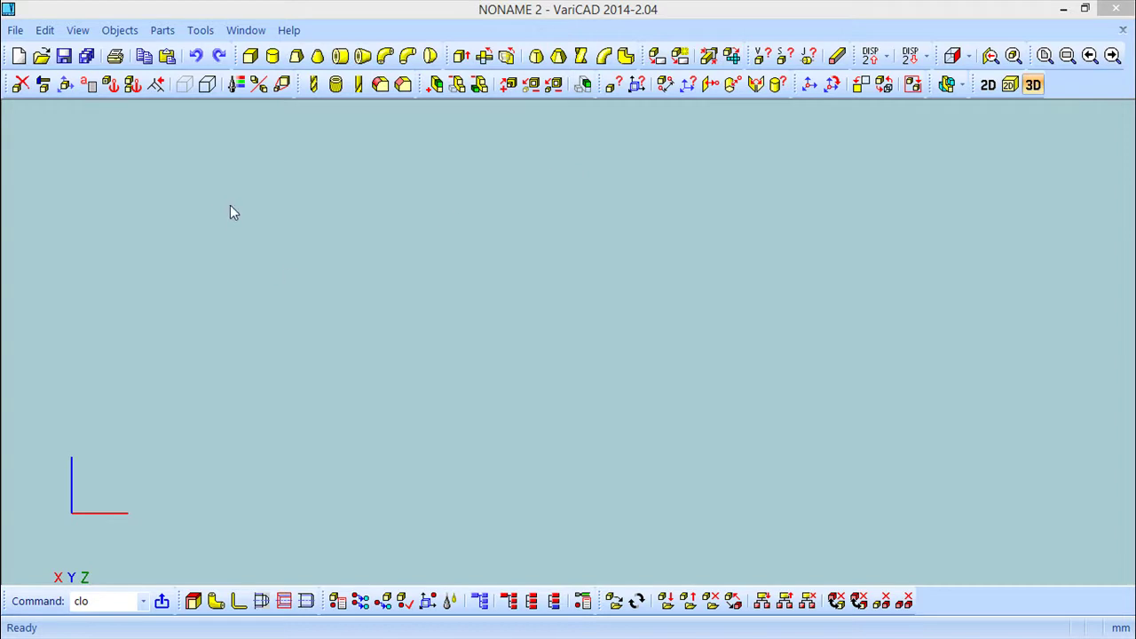
Step: Open the vari drawing from the varicad folder and bring its title block into close view
click(41, 55)
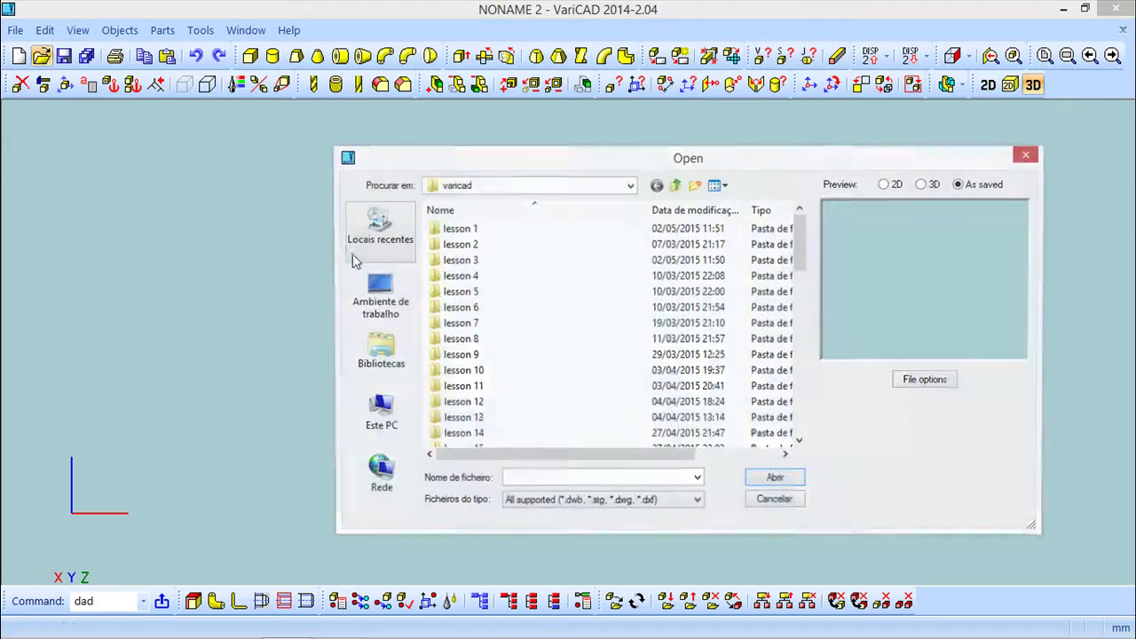
drag(801, 247, 812, 464)
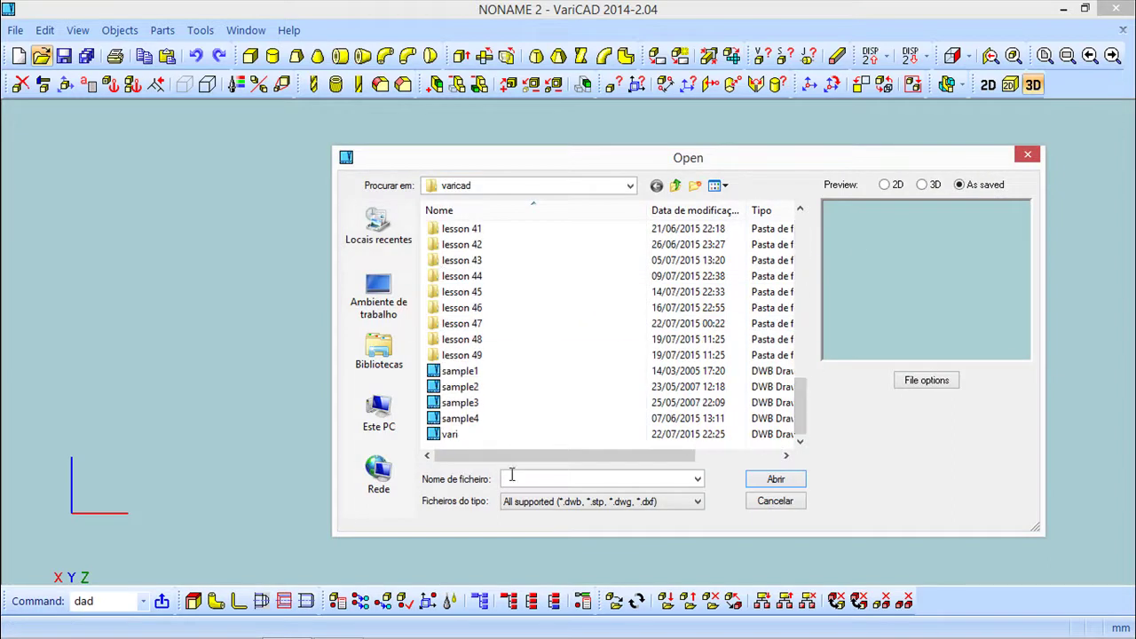
double_click(436, 439)
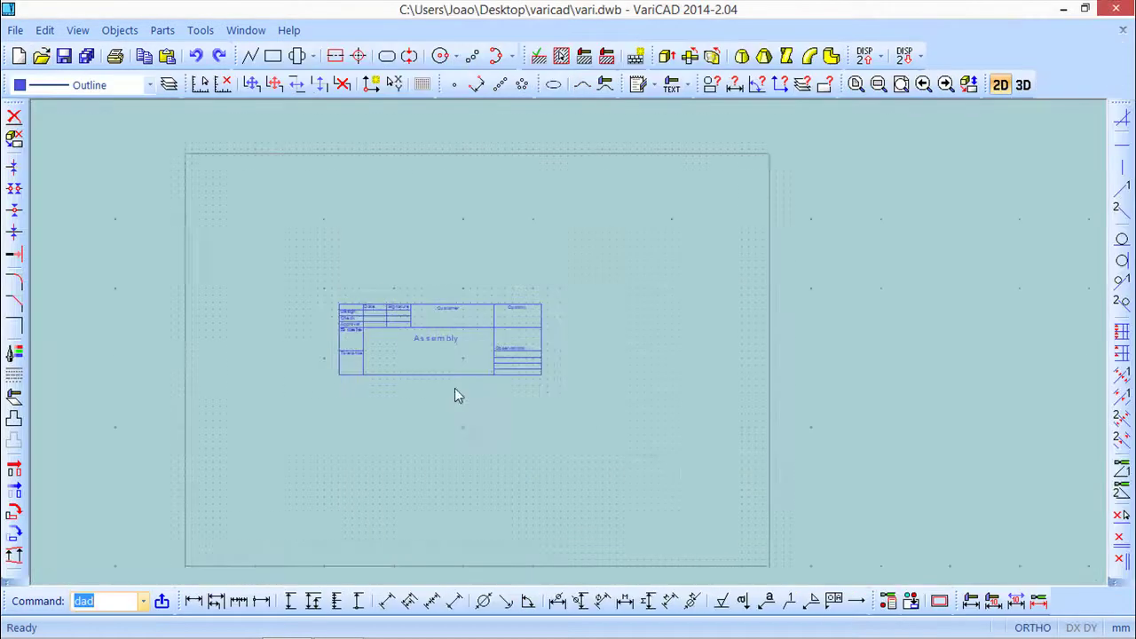
scroll(458, 387, up, 5)
mouse_move(514, 426)
middle_down()
mouse_move(674, 462)
mouse_move(510, 460)
middle_up()
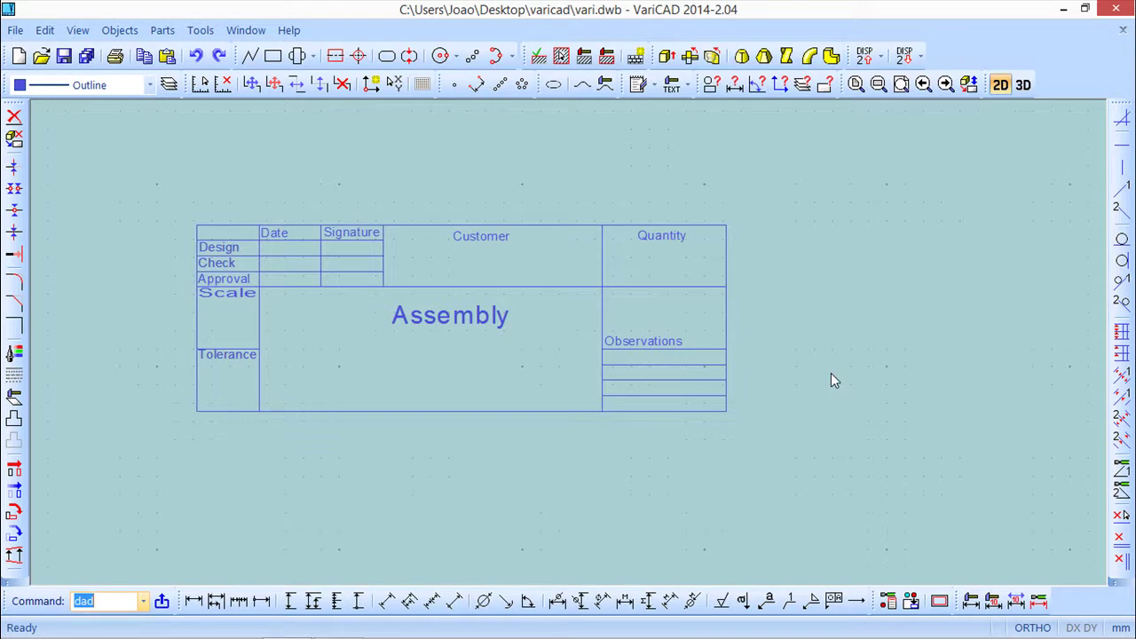
Step: Open the BOM, Attributes and Title Blocks settings and enlarge the window to show more of the attribute list
click(120, 32)
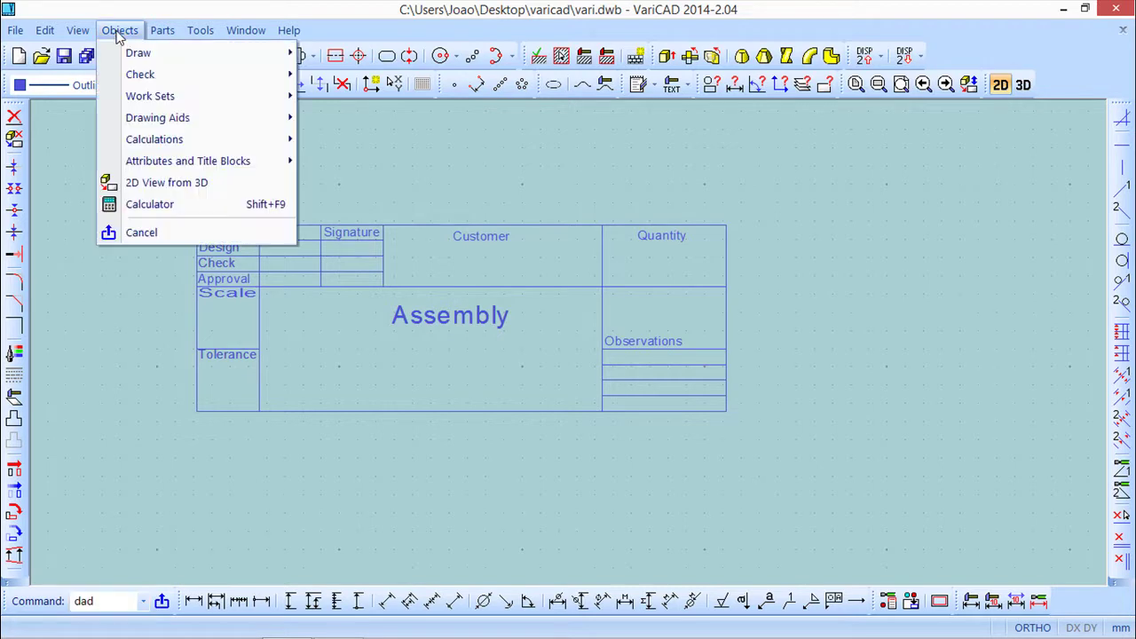
mouse_move(153, 163)
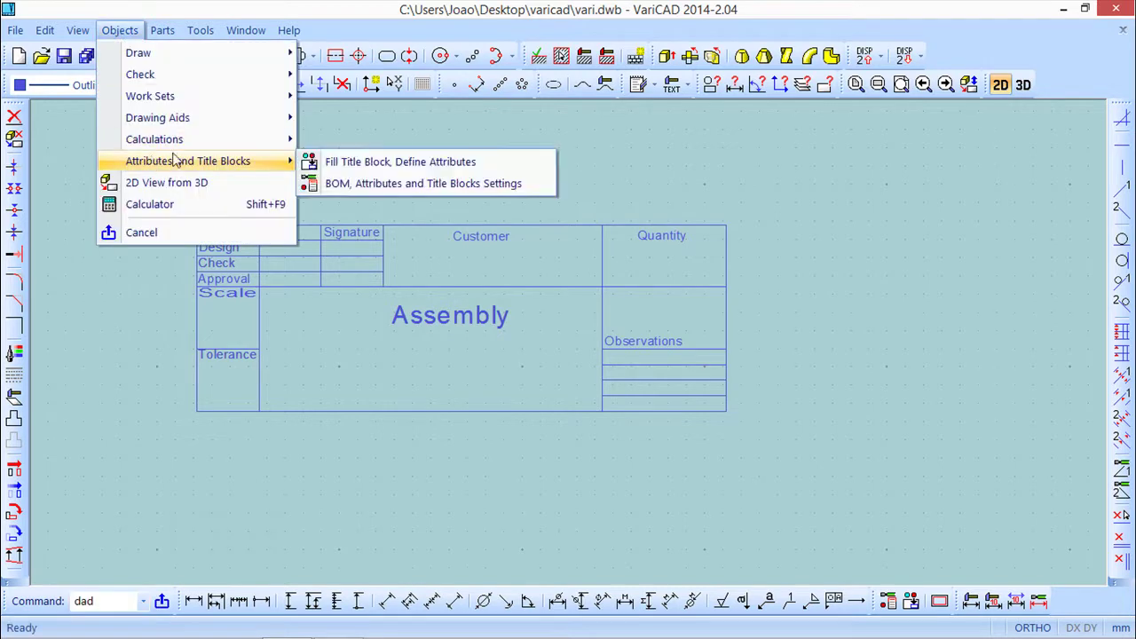
click(416, 183)
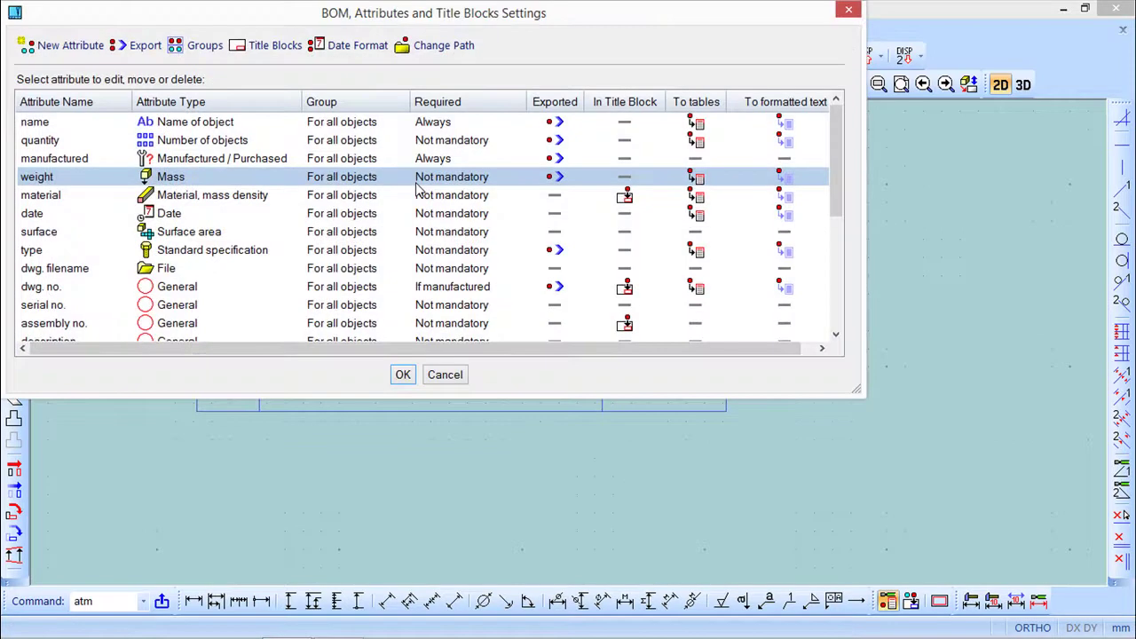
drag(393, 18, 522, 157)
drag(862, 152, 826, 63)
drag(951, 439, 975, 546)
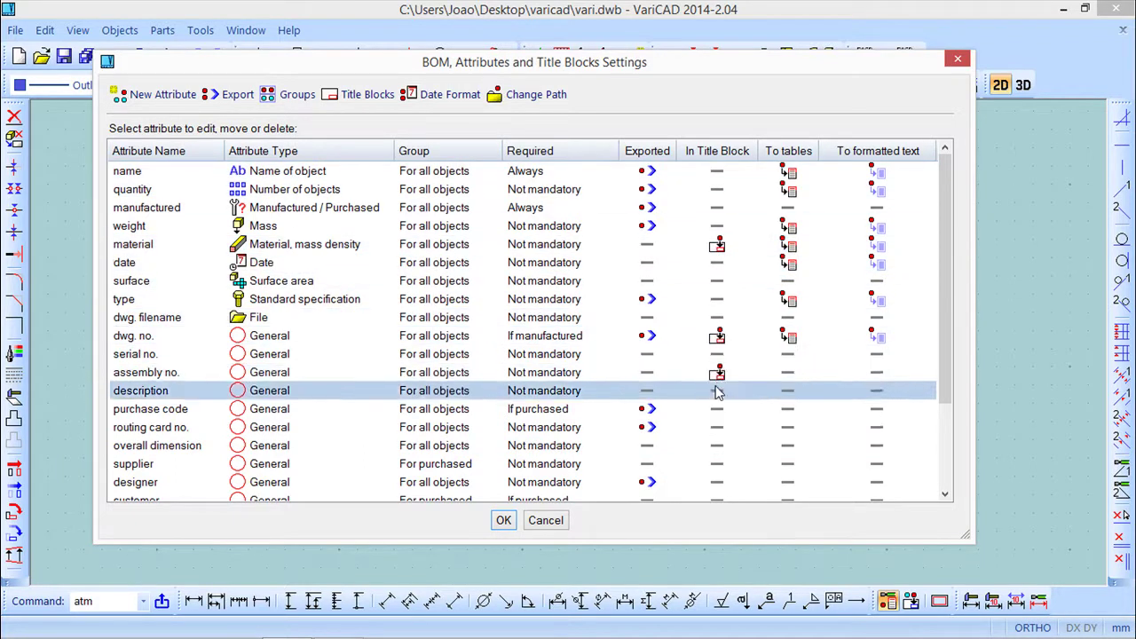
Step: Review which attributes are required and which are assigned to the title block
mouse_move(941, 371)
mouse_down()
mouse_move(937, 439)
mouse_move(939, 354)
mouse_up()
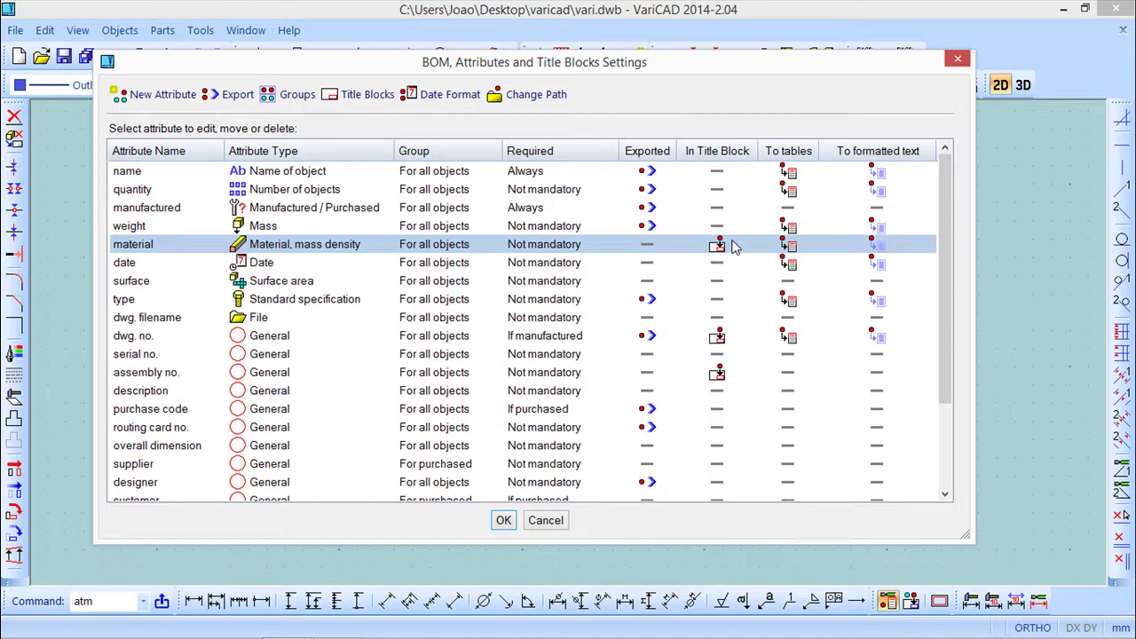
click(732, 190)
click(730, 228)
click(560, 170)
click(571, 190)
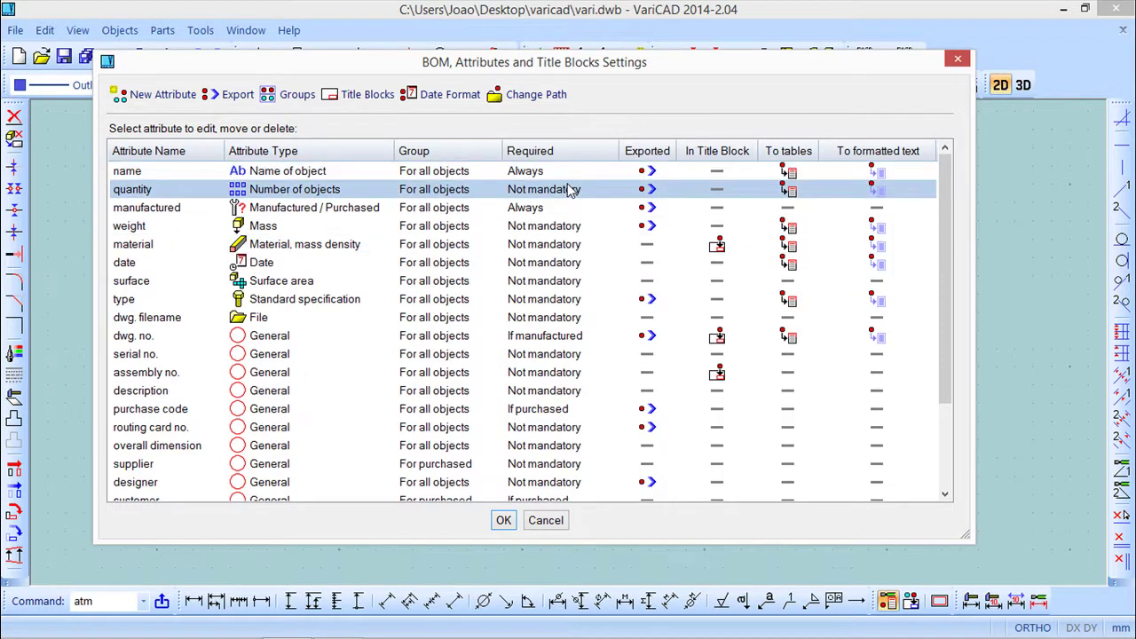
click(571, 190)
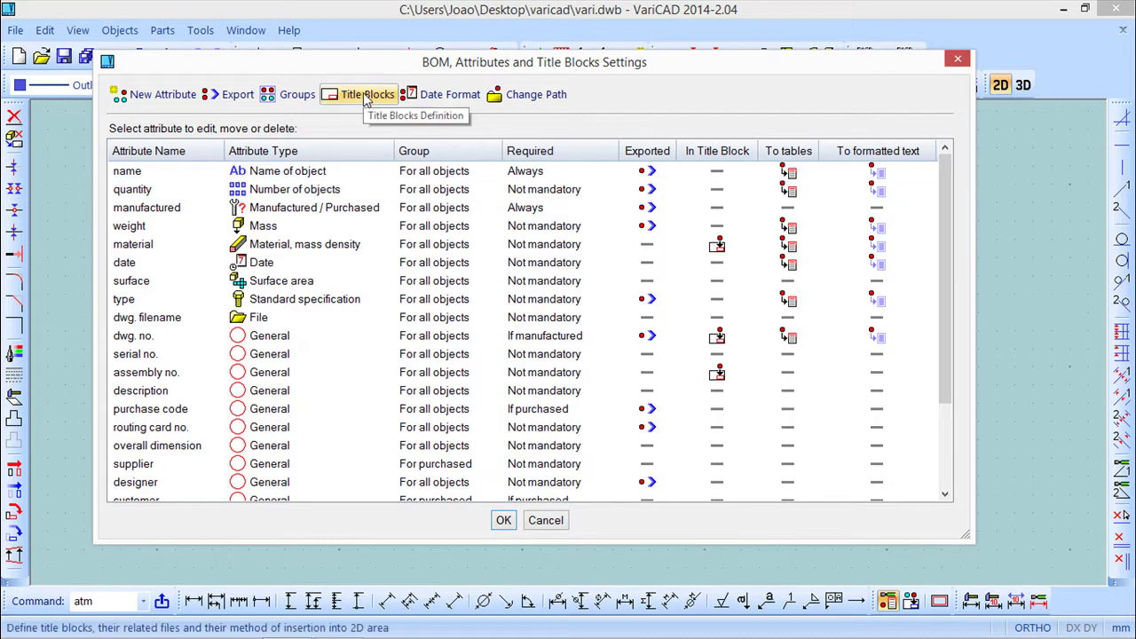
Step: Start a new title block definition in the title block settings and name it cadsoft_varicad
click(366, 95)
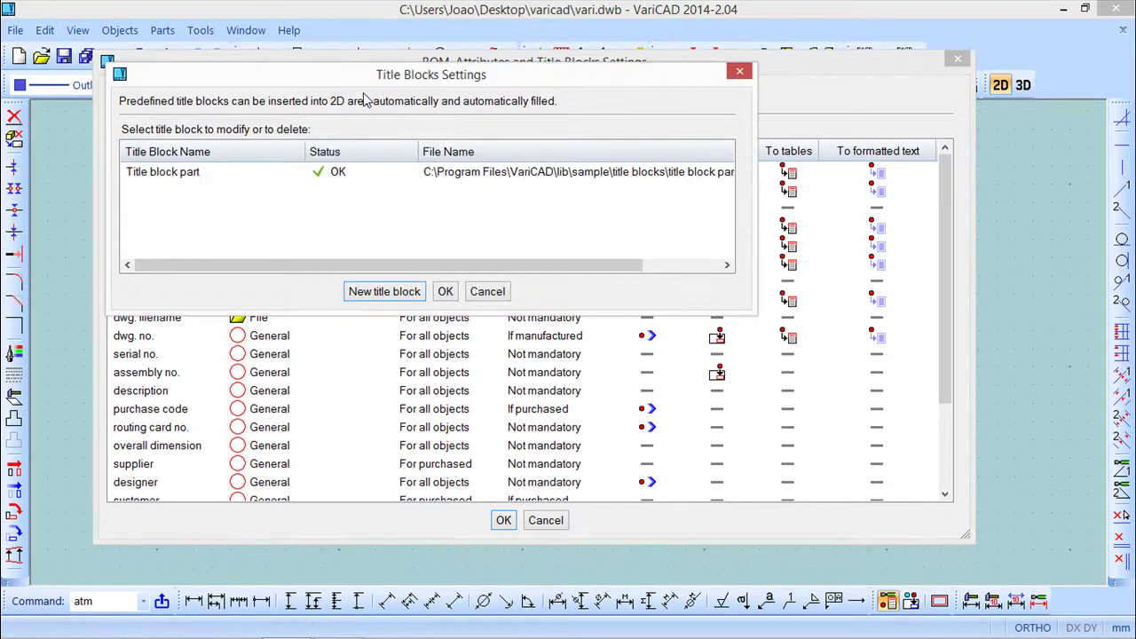
drag(371, 76, 451, 142)
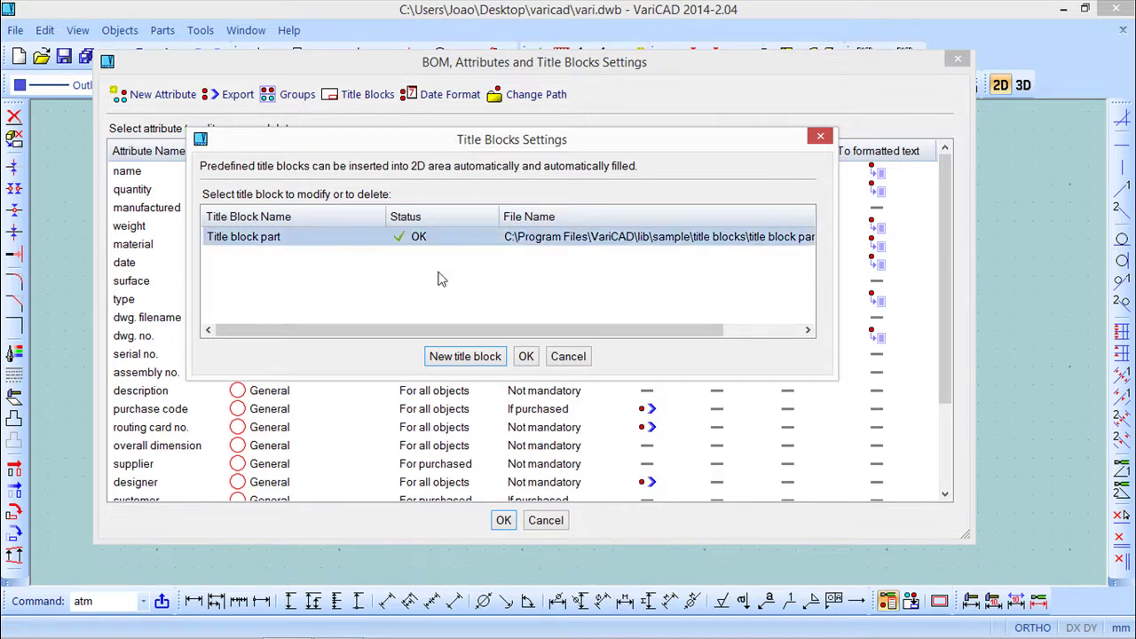
click(463, 363)
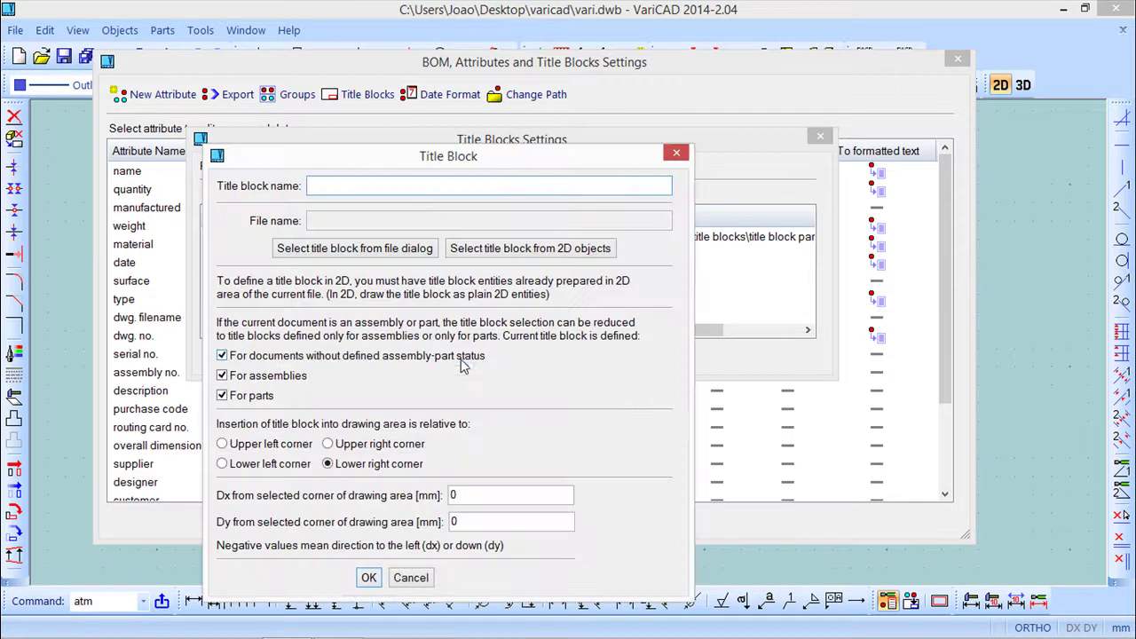
drag(438, 160, 500, 58)
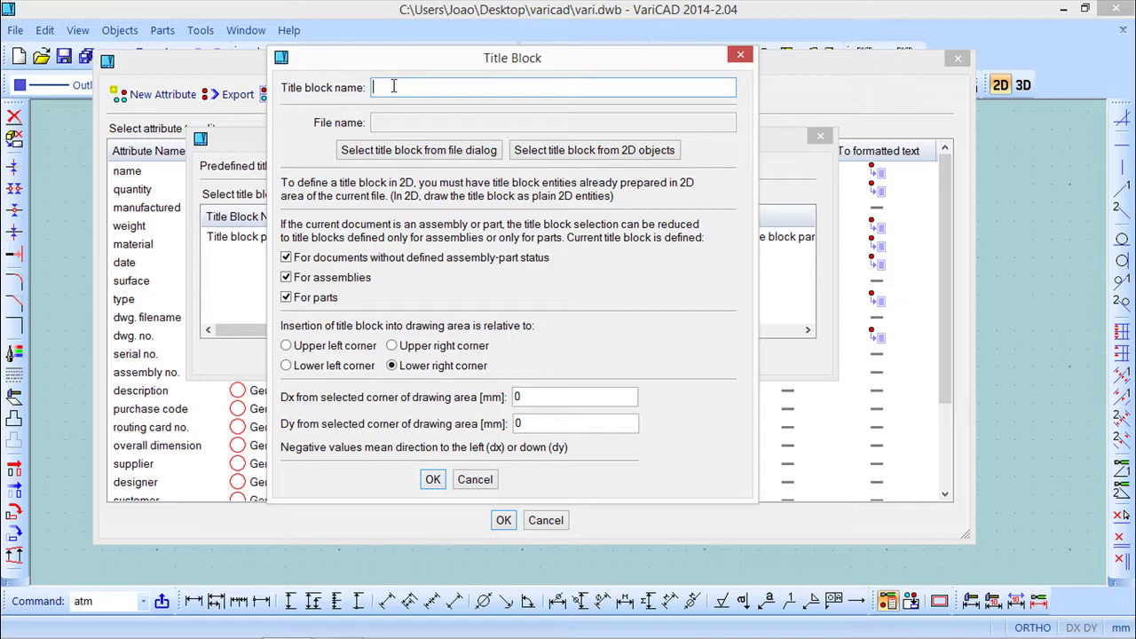
text(cadsoft_varicad)
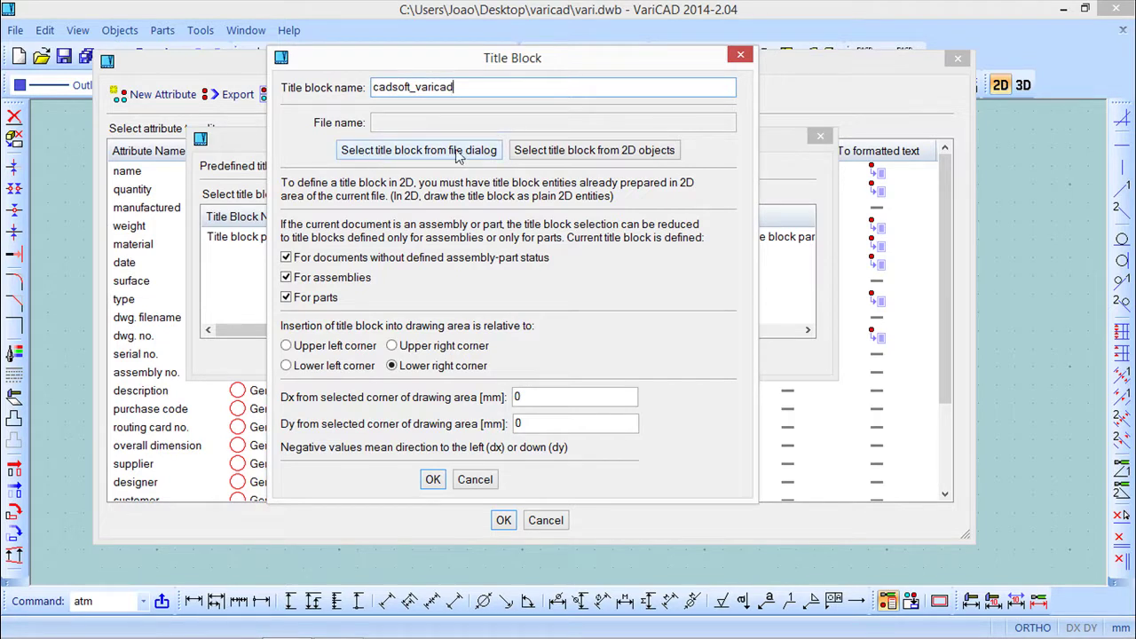
Step: Define the title block from the drawn 2D table, with its lower right corner as insertion point and all its lines and texts selected
click(633, 152)
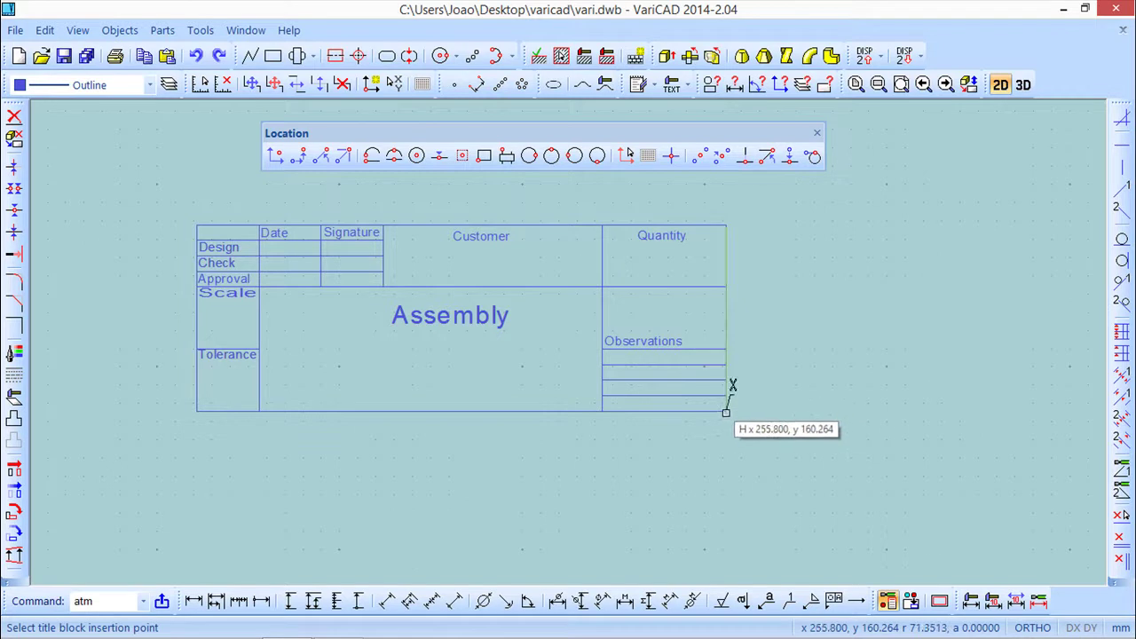
click(727, 411)
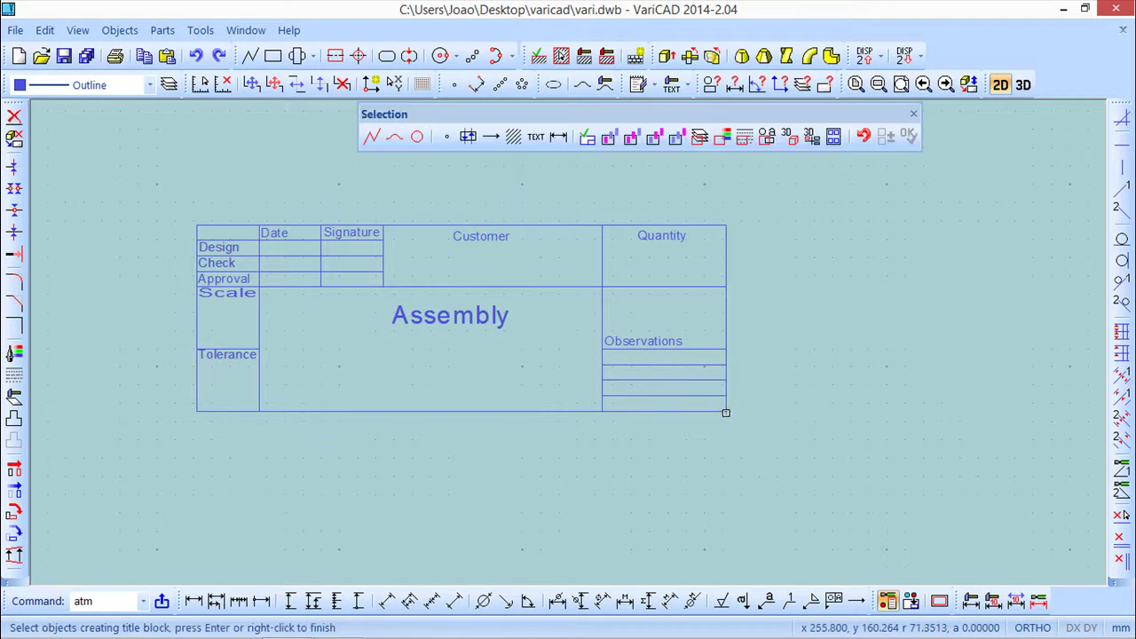
click(769, 448)
click(123, 200)
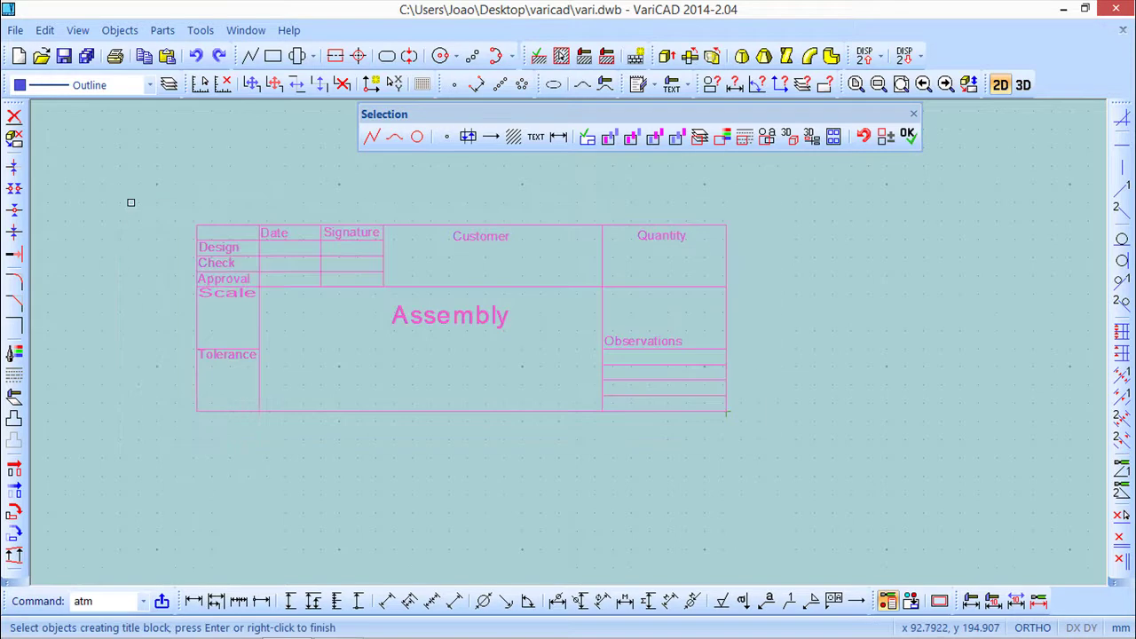
click(909, 136)
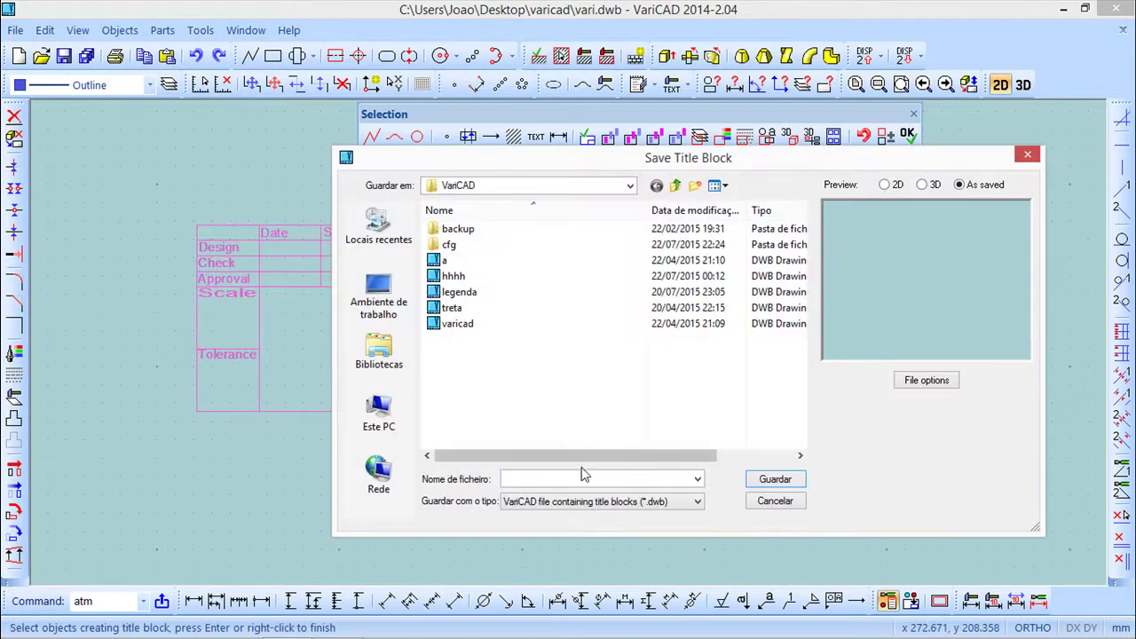
Step: Save the title block file as title_block_cadsoft in the VariCAD folder
click(531, 479)
text(t)
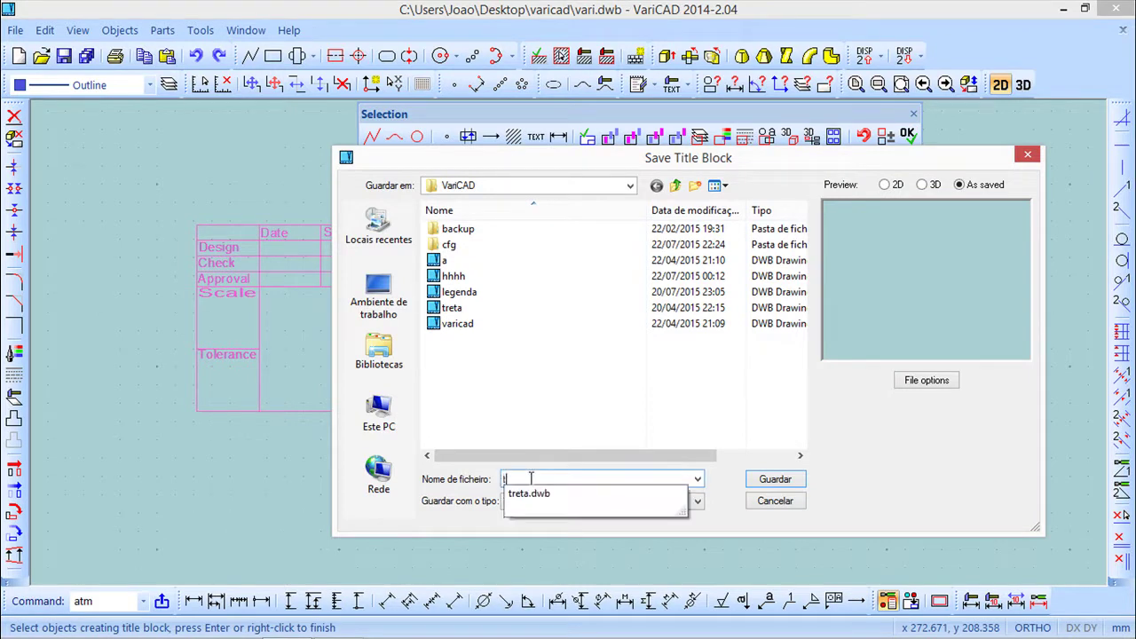
text(itle_bl)
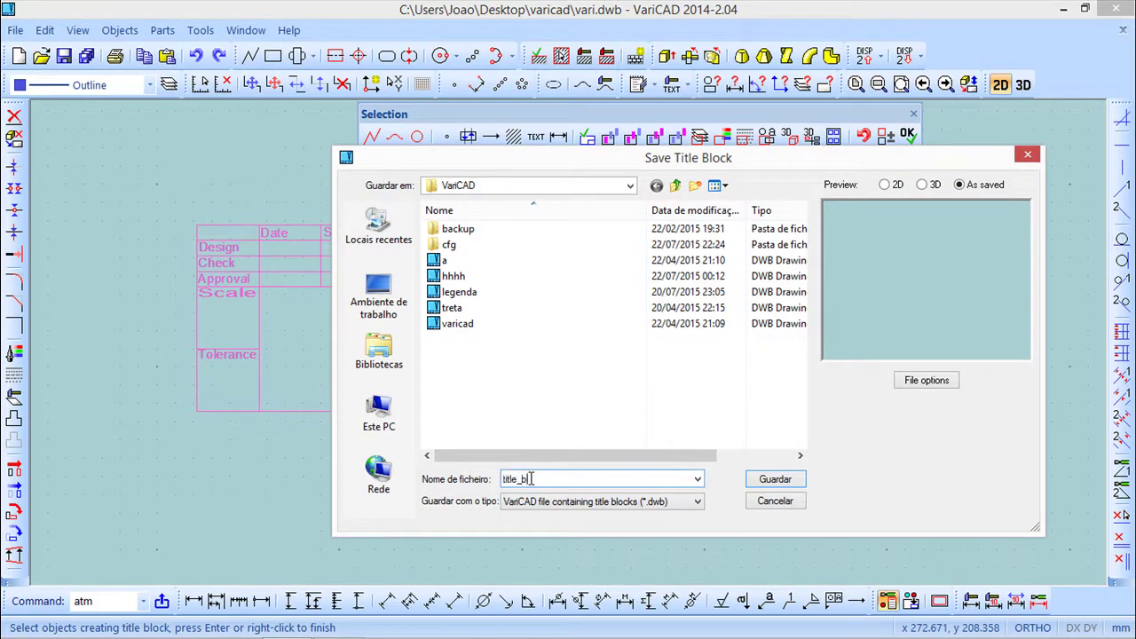
text(ock_cadsoft)
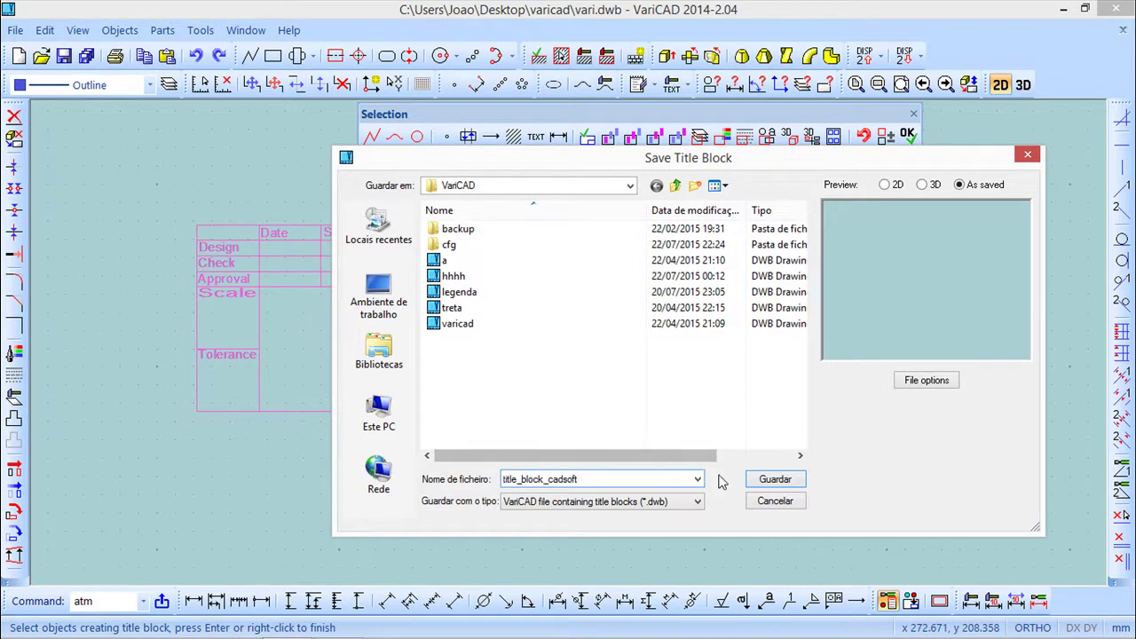
click(785, 480)
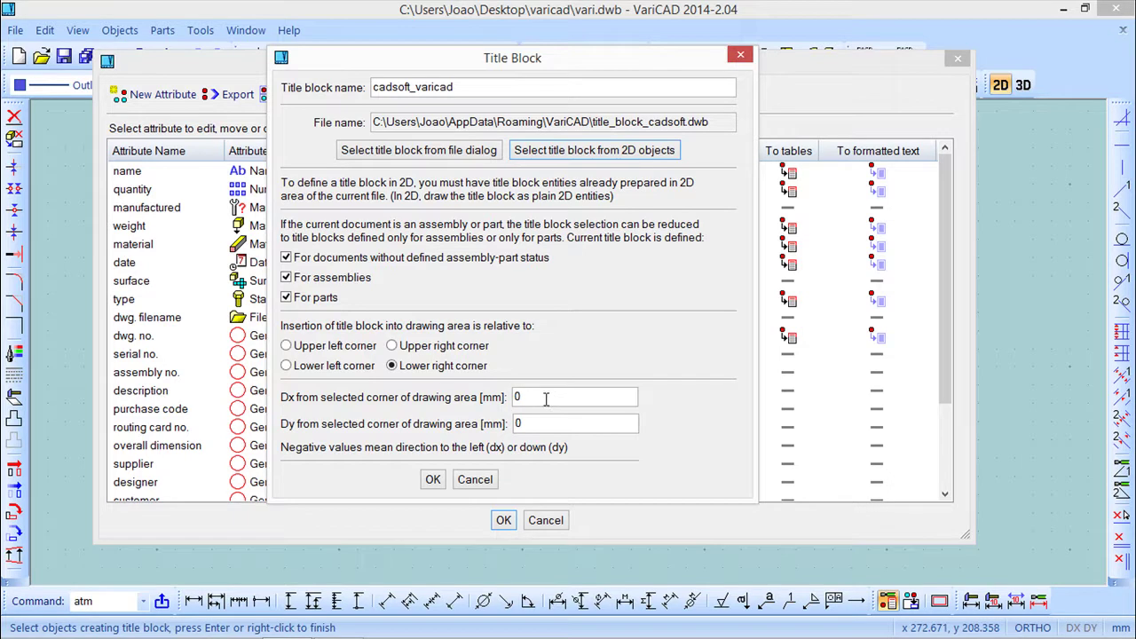
Step: Set the title block's offset from the drawing area's lower right corner to Dx -5 mm and Dy 5 mm, and accept the definition
drag(545, 398, 508, 397)
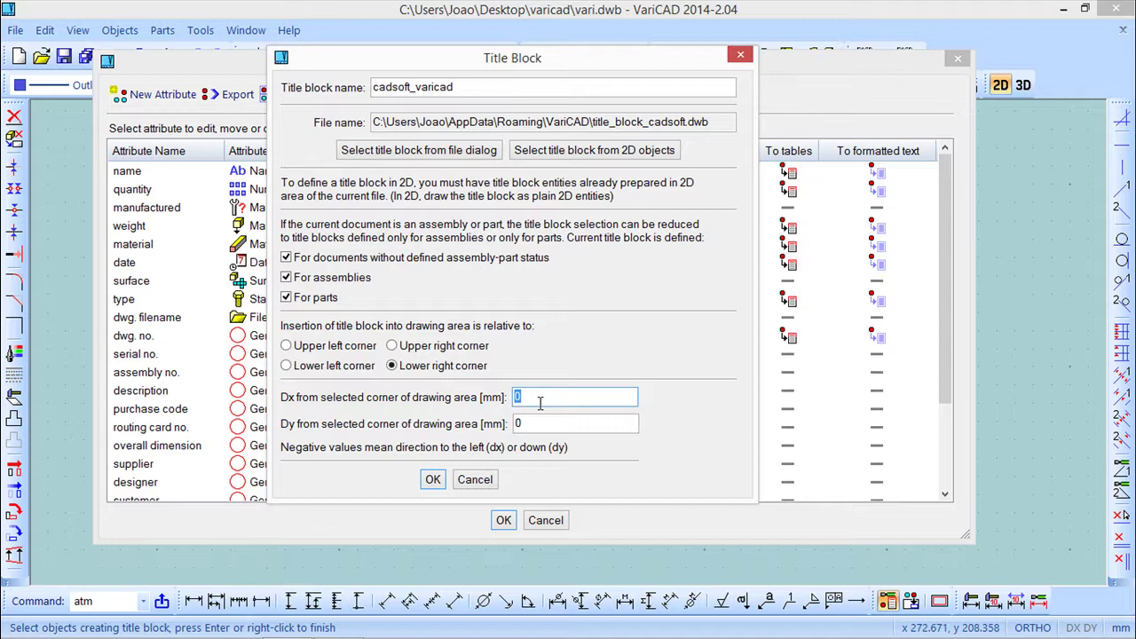
text(-5)
double_click(544, 424)
text(5)
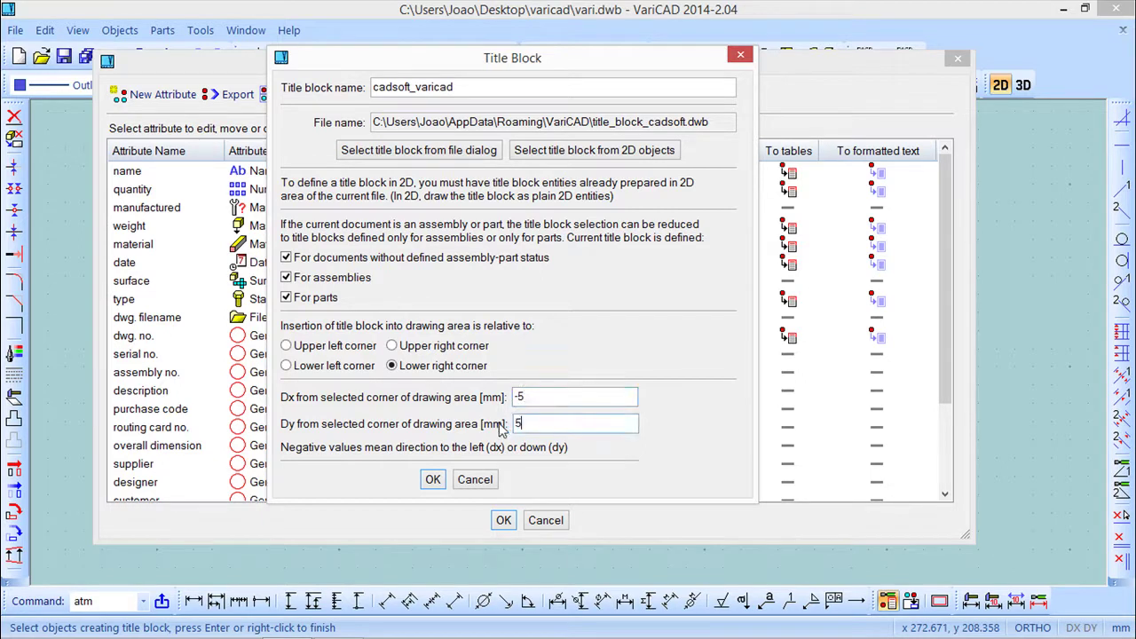
click(434, 479)
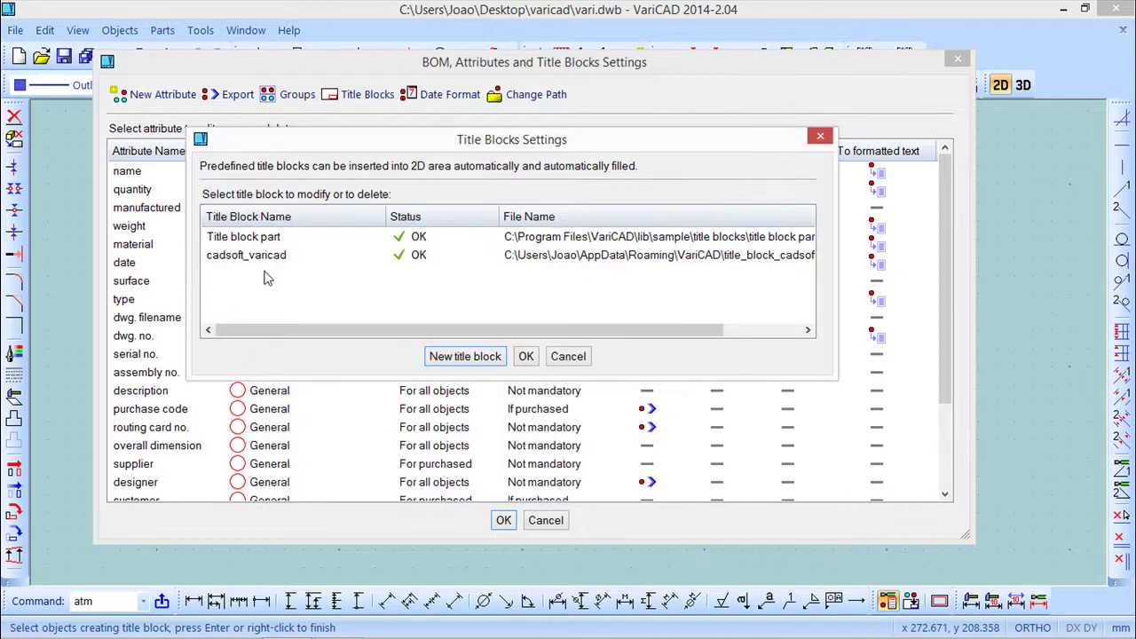
Step: Accept the title block list containing cadsoft_varicad and confirm the BOM and attribute settings
click(240, 258)
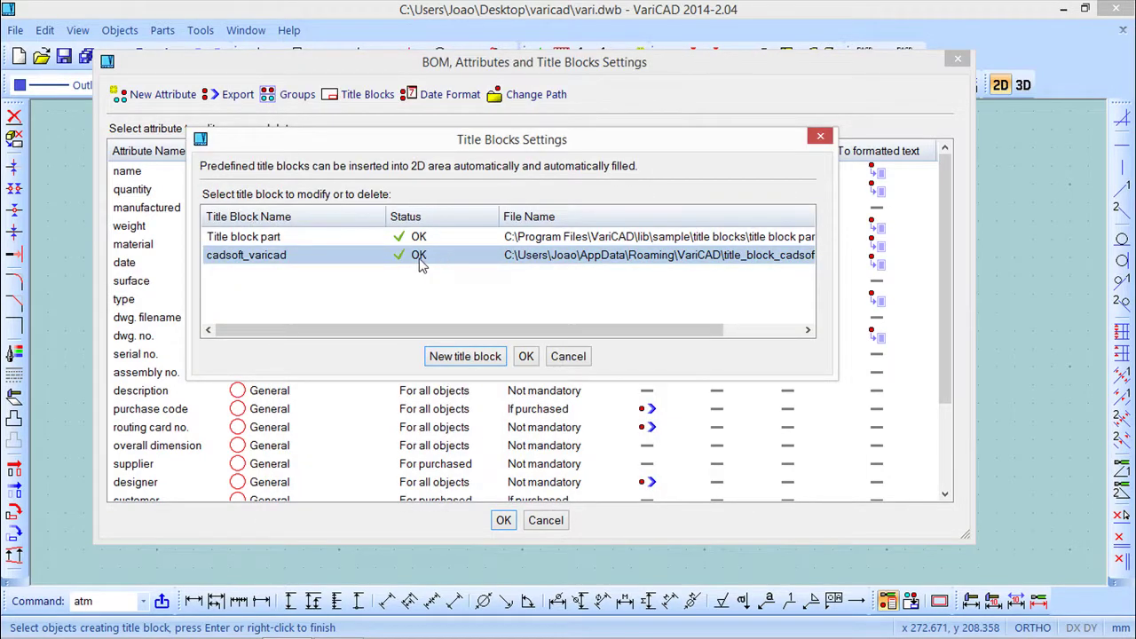
click(527, 357)
click(527, 357)
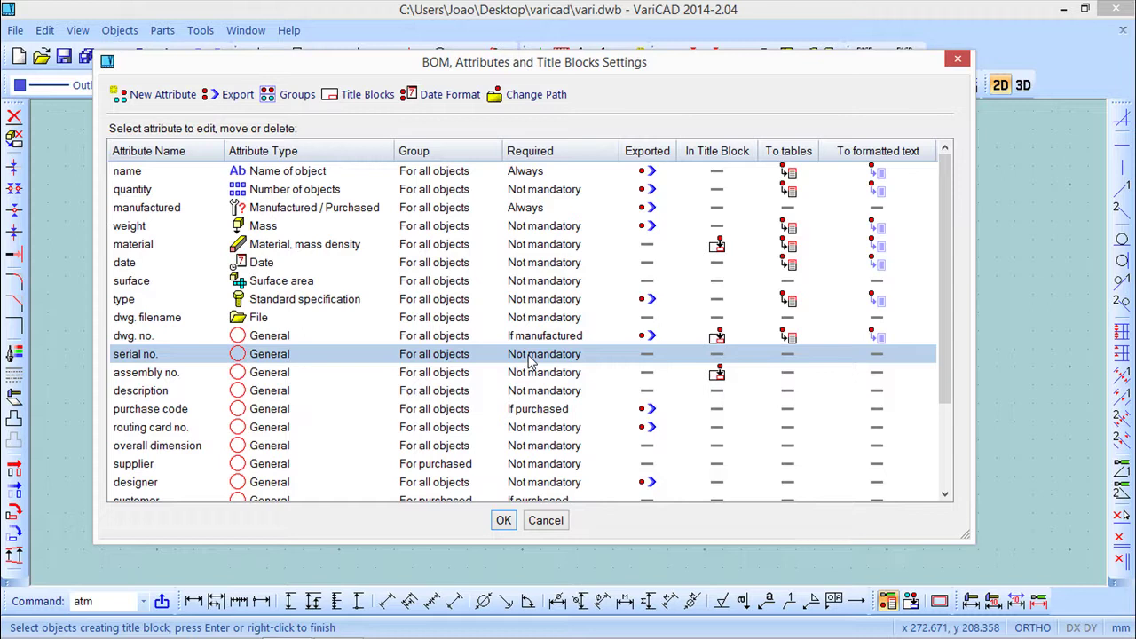
click(505, 522)
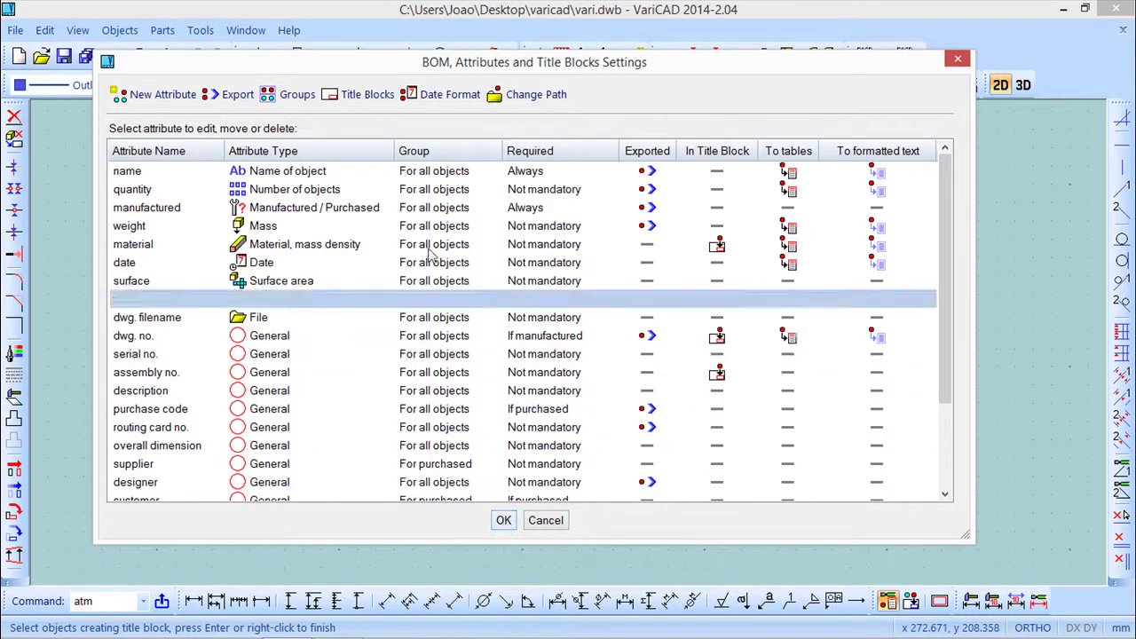
Step: Examine the title block's fields in the drawing alongside the attribute list
drag(486, 71, 483, 81)
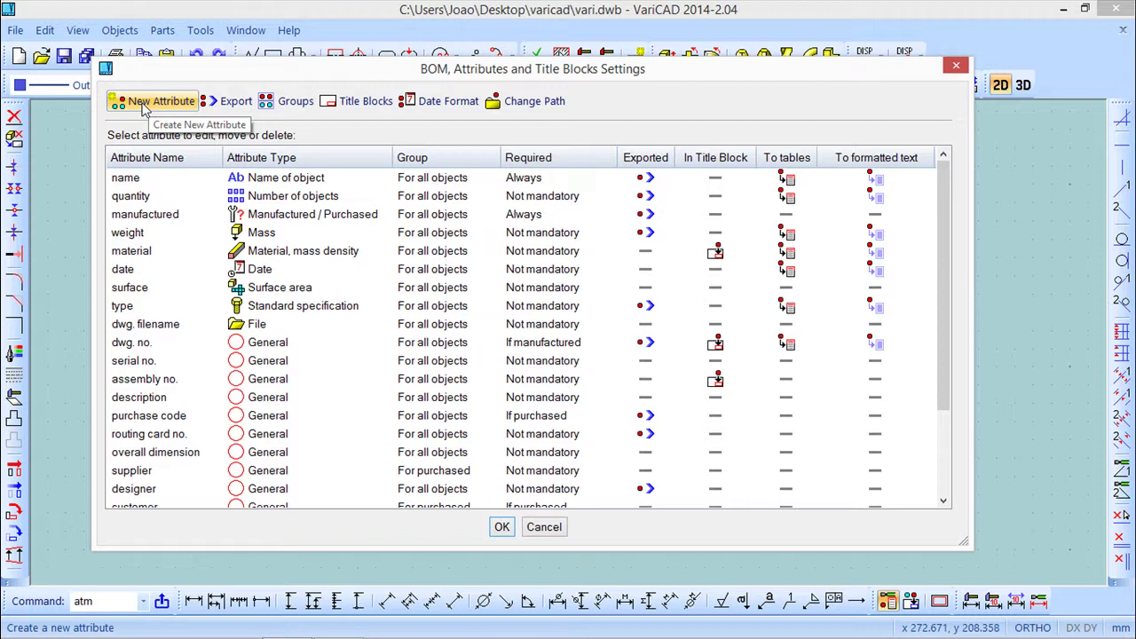
mouse_move(343, 73)
mouse_down()
mouse_move(388, 157)
mouse_move(421, 434)
mouse_up()
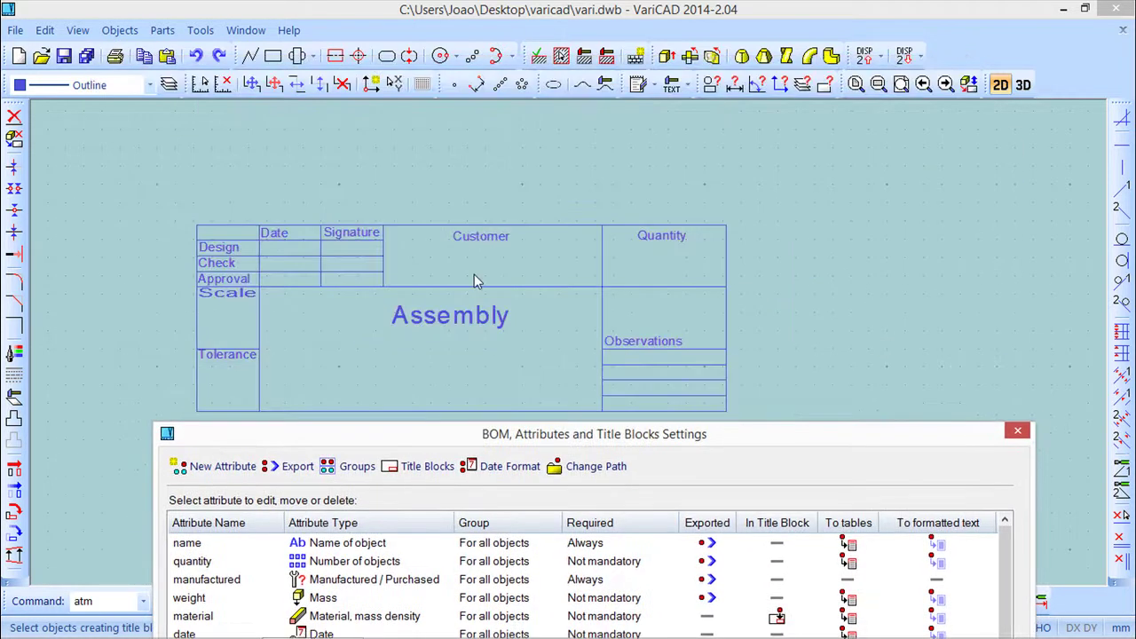
middle_drag(593, 238, 586, 185)
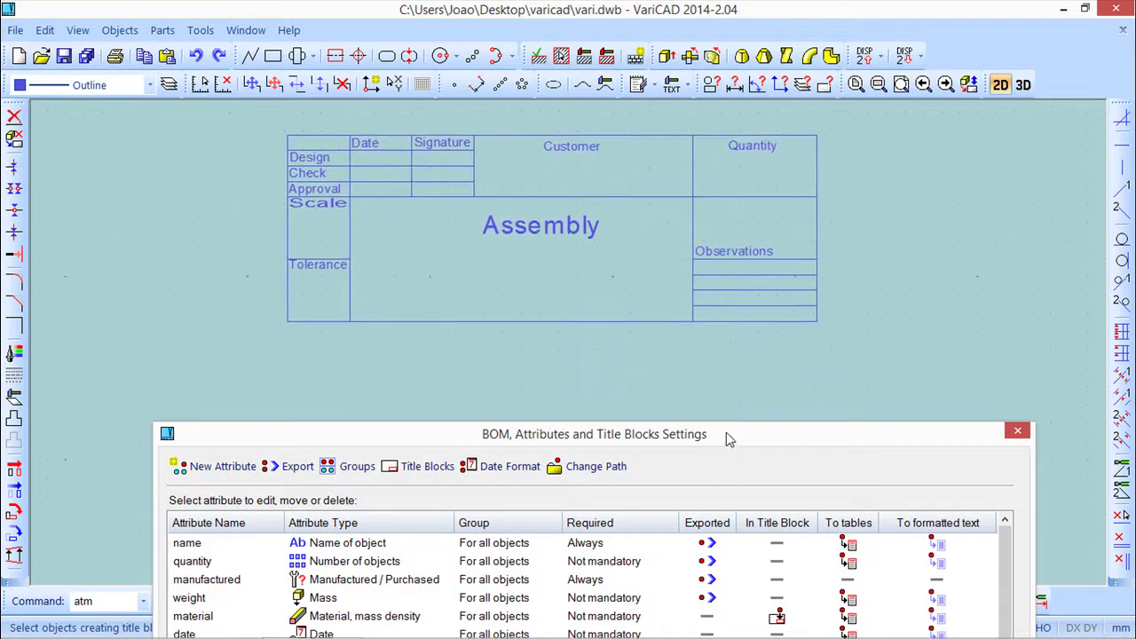
drag(730, 435, 741, 290)
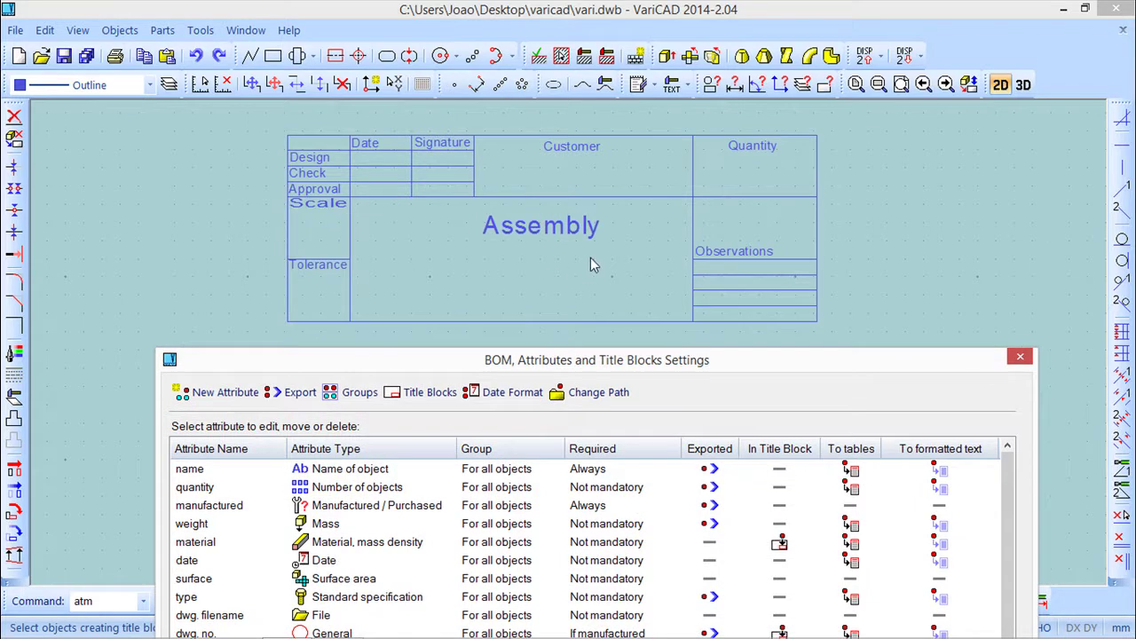
drag(669, 359, 676, 105)
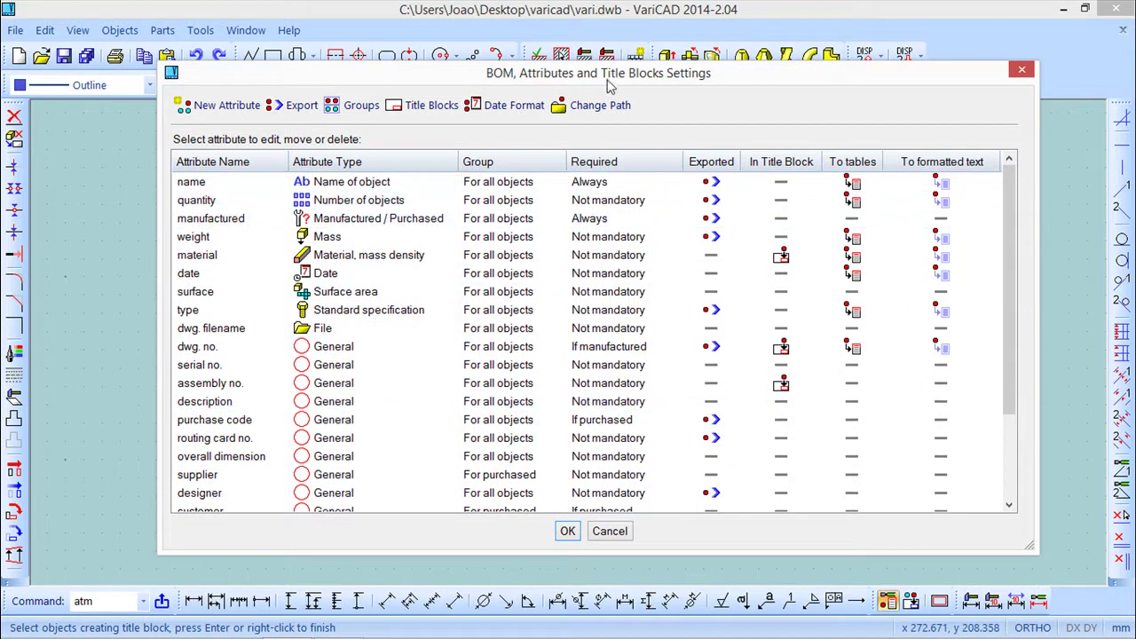
Step: Check the drawn title block behind the settings, and open the name attribute for editing
drag(624, 75, 624, 378)
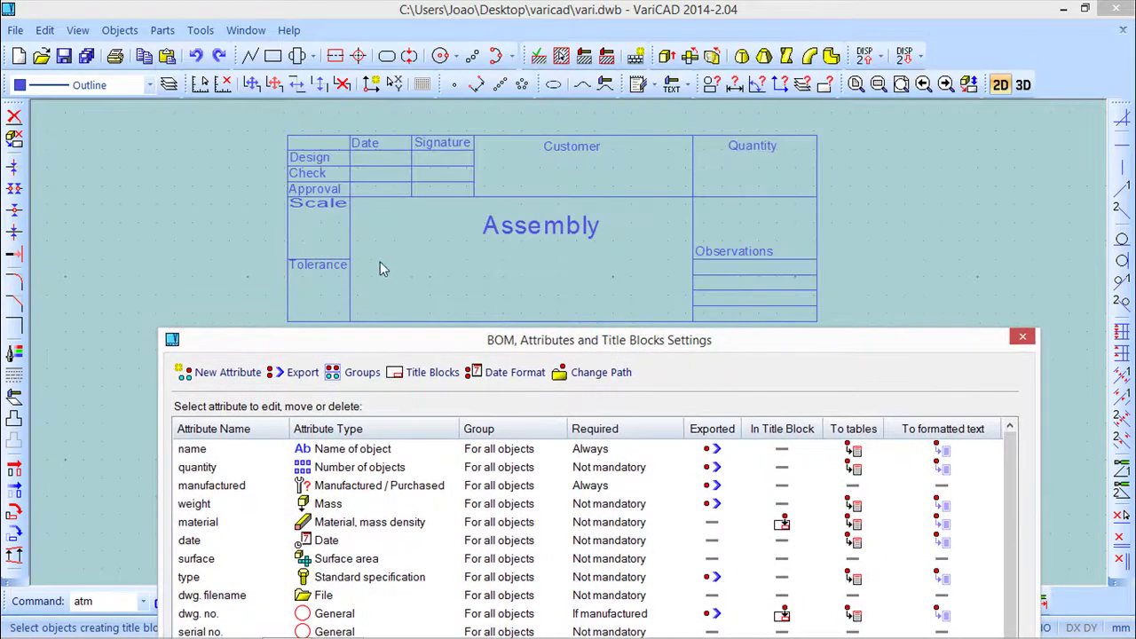
drag(657, 348, 661, 101)
click(197, 206)
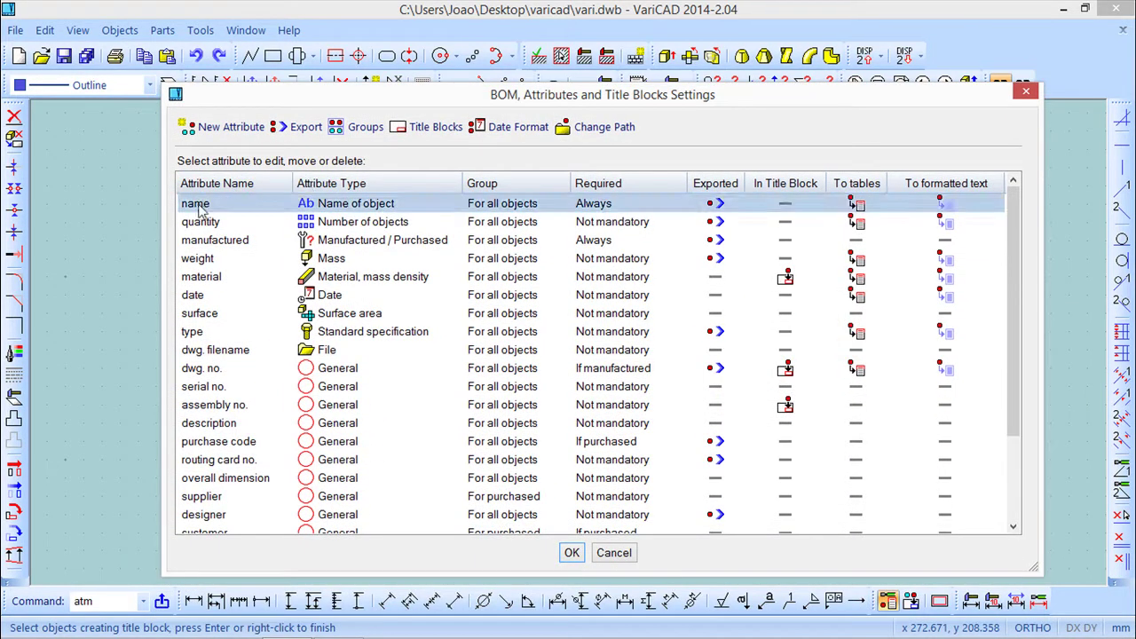
right_click(359, 205)
click(408, 213)
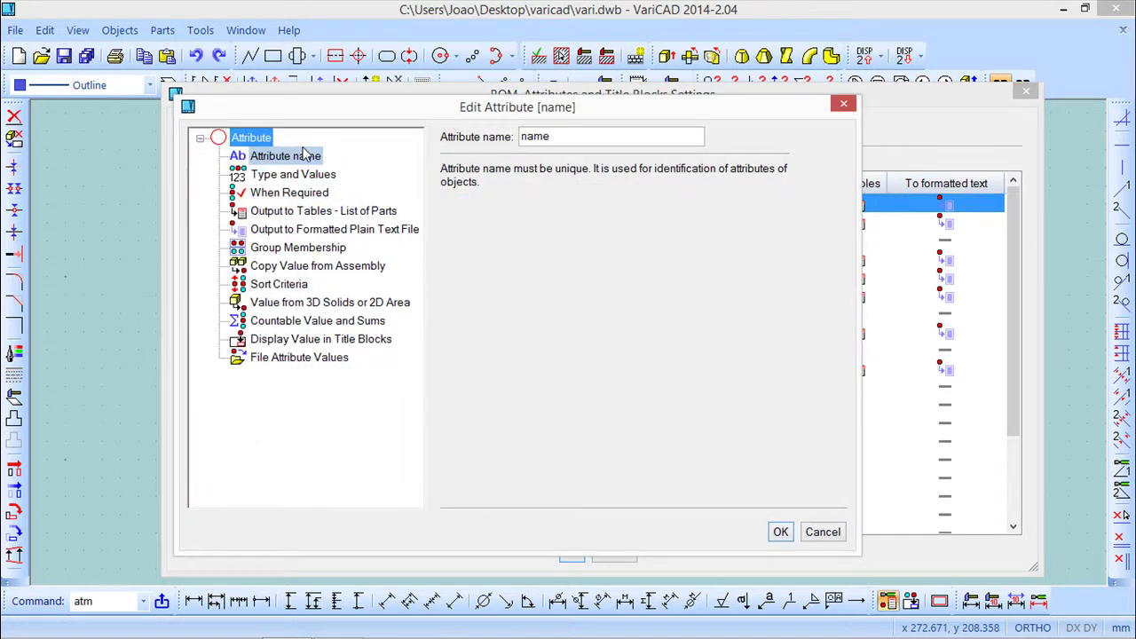
Step: Examine the name attribute's type, requirement, plain text output, assembly copying, sort criteria, 3D or 2D value source and countable value settings
drag(360, 107, 345, 51)
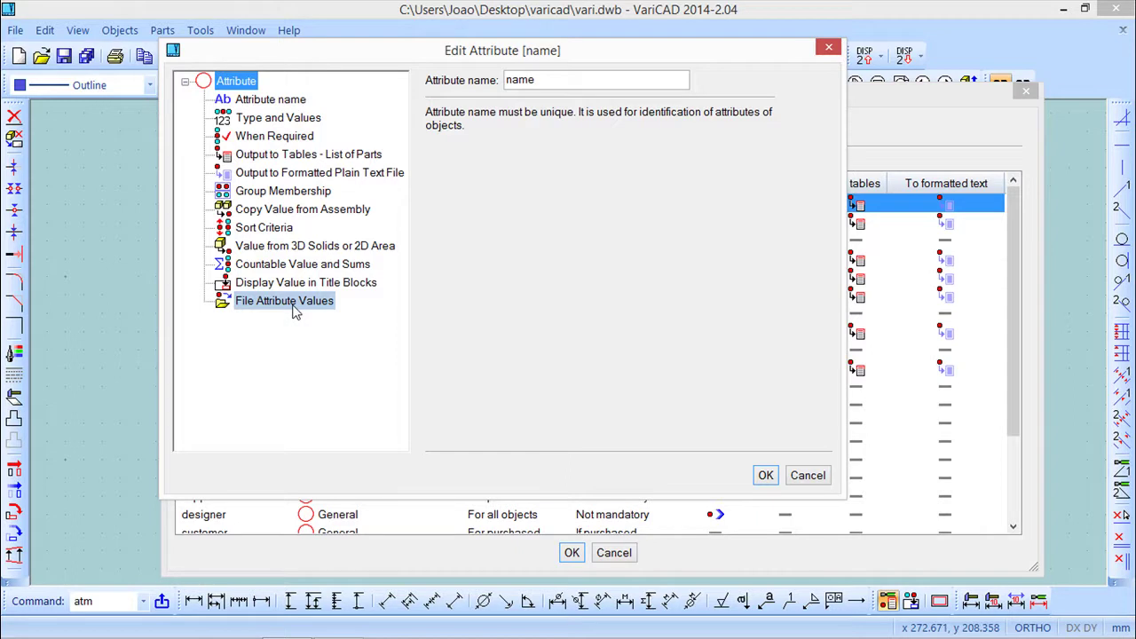
click(251, 103)
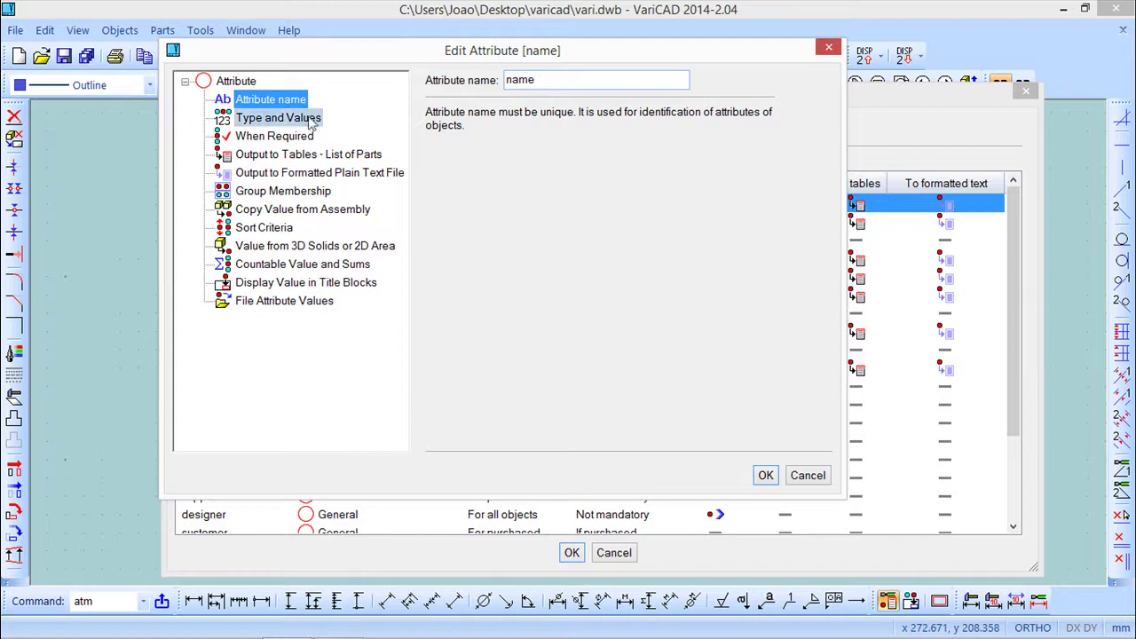
click(285, 121)
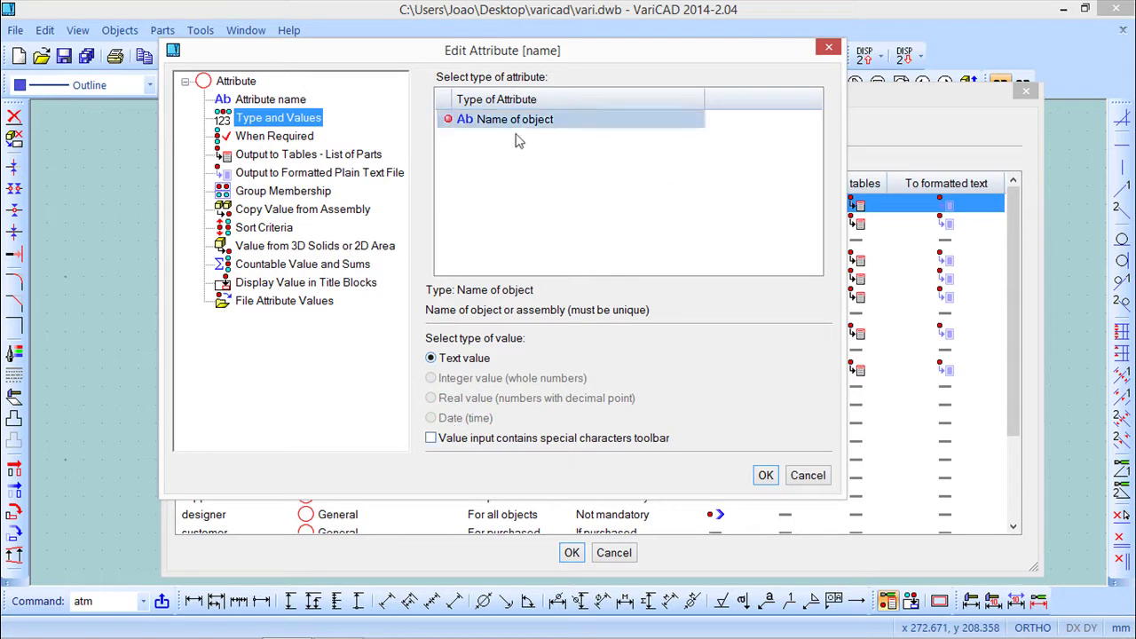
click(250, 137)
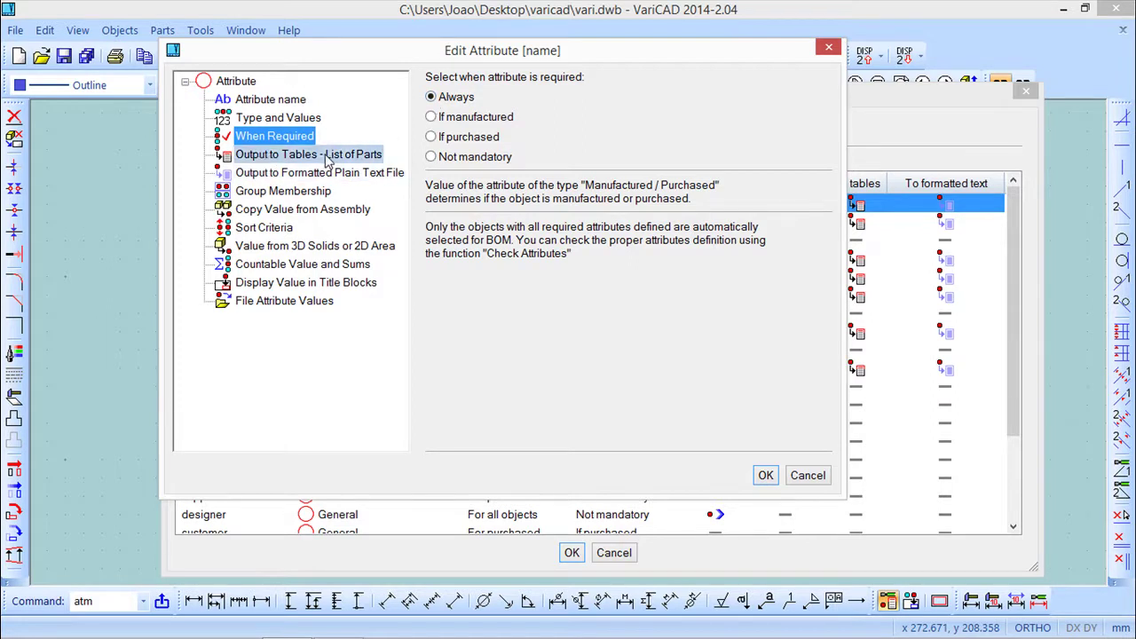
click(343, 174)
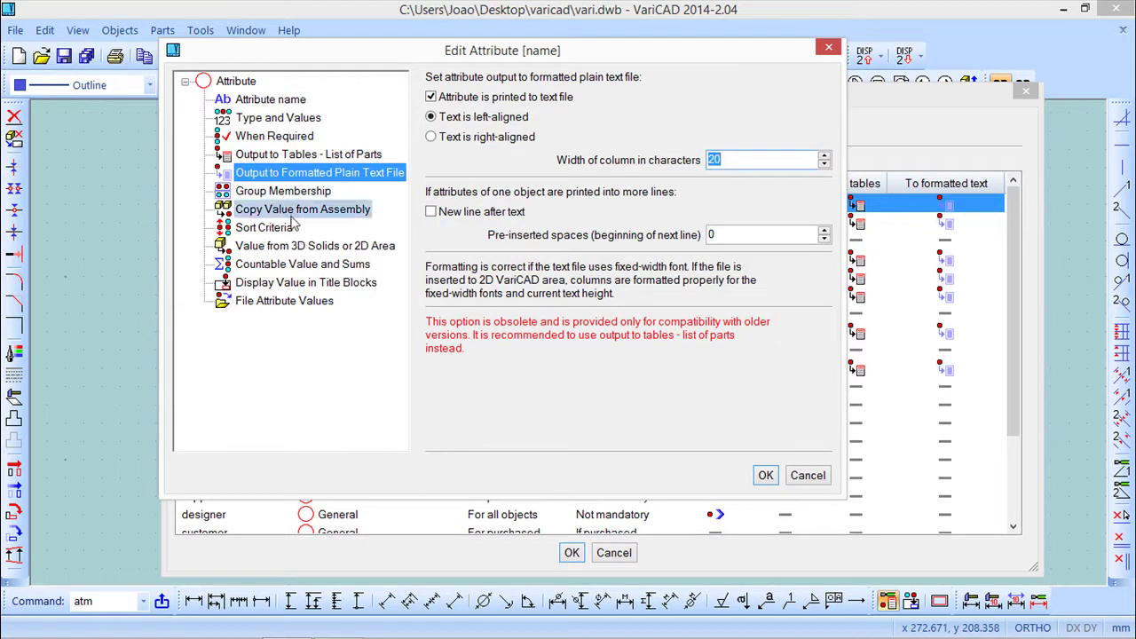
click(255, 213)
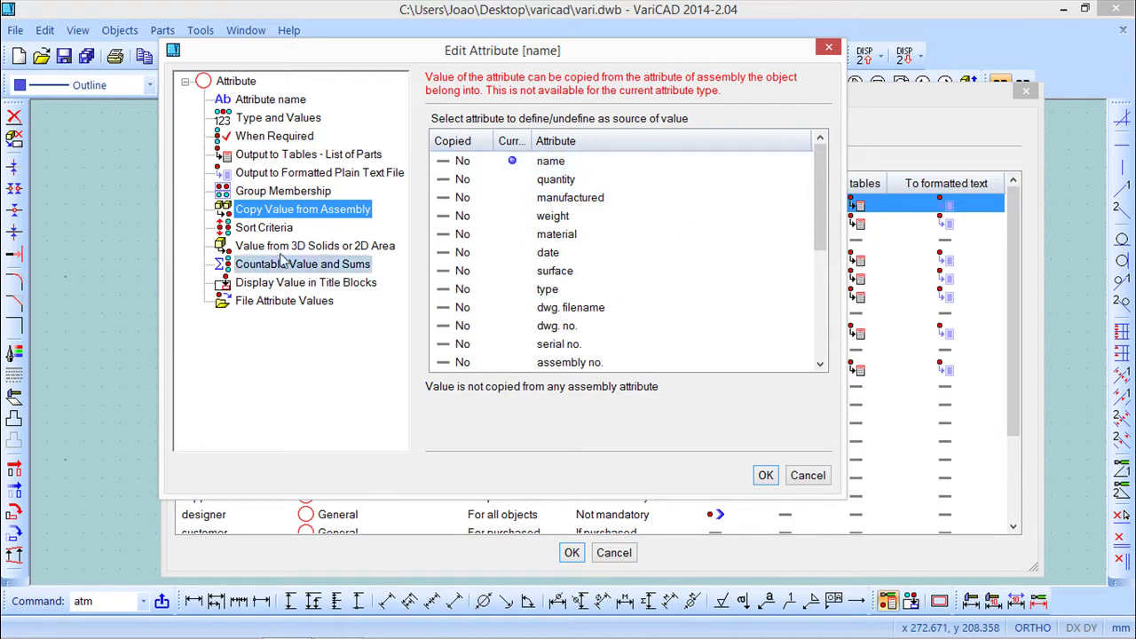
click(265, 229)
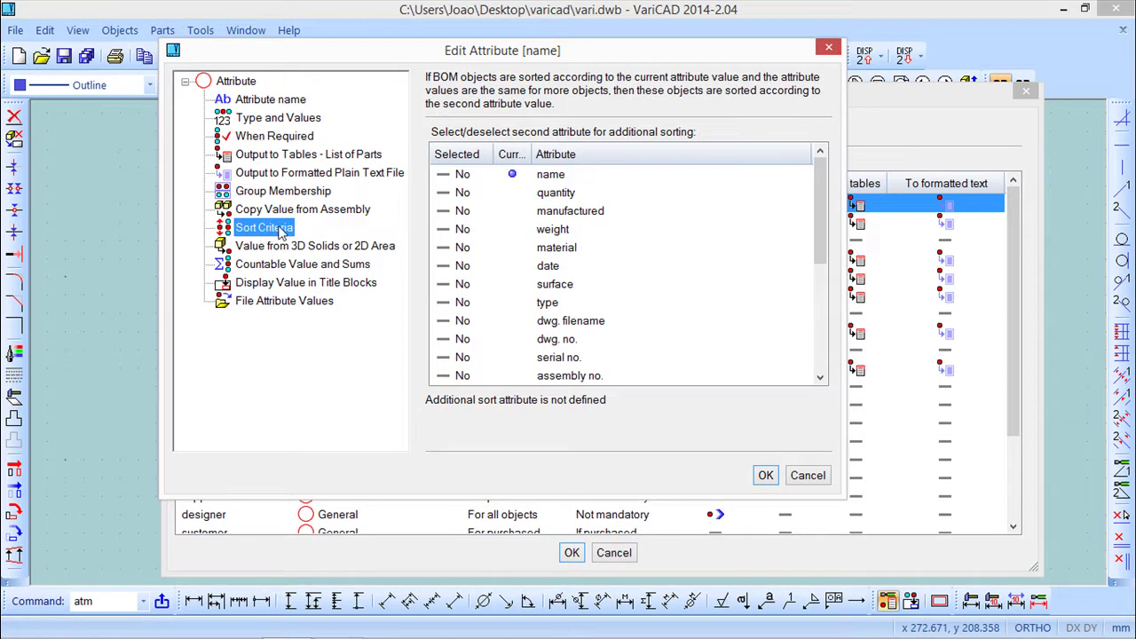
click(267, 252)
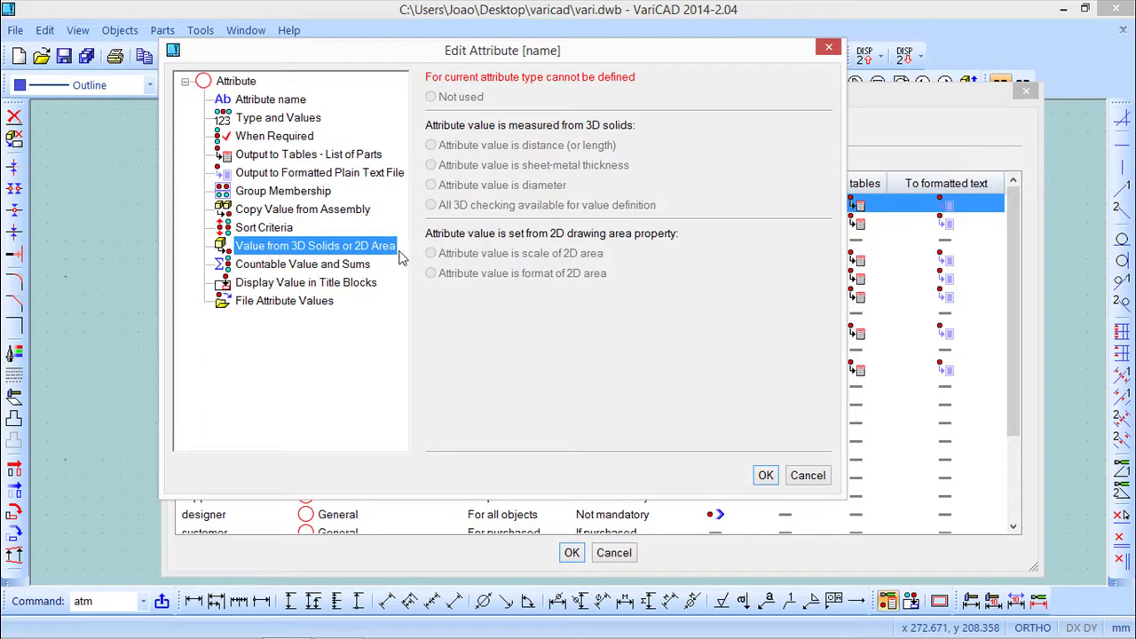
click(336, 267)
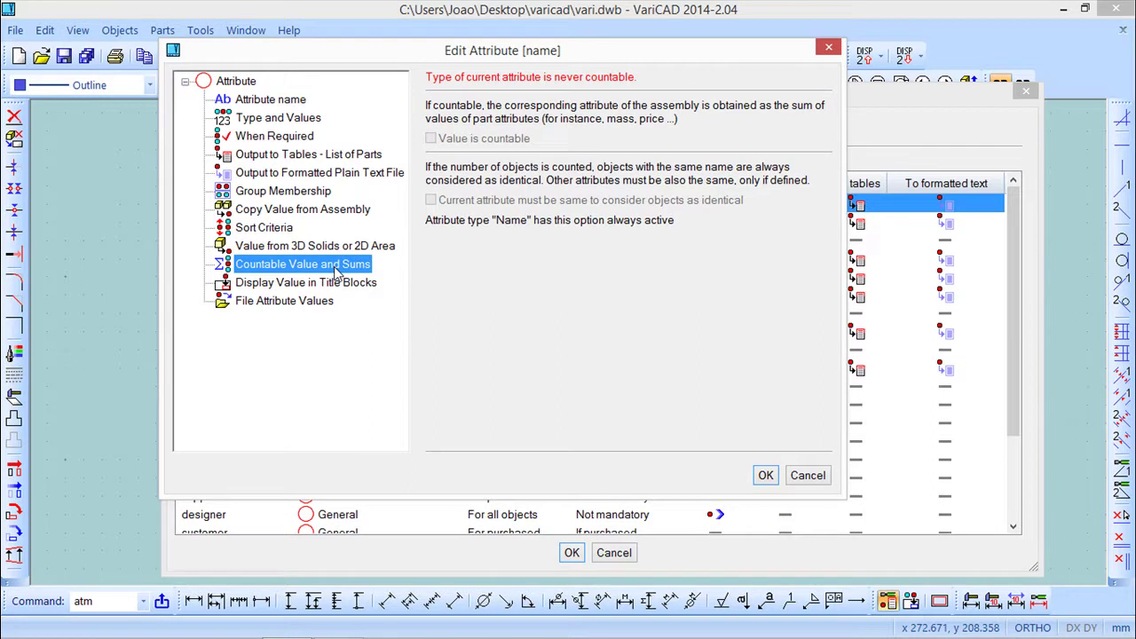
Step: Display the name attribute in the cadsoft_varicad title block, accepting text height 5 in Microsoft Sans Serif
click(274, 284)
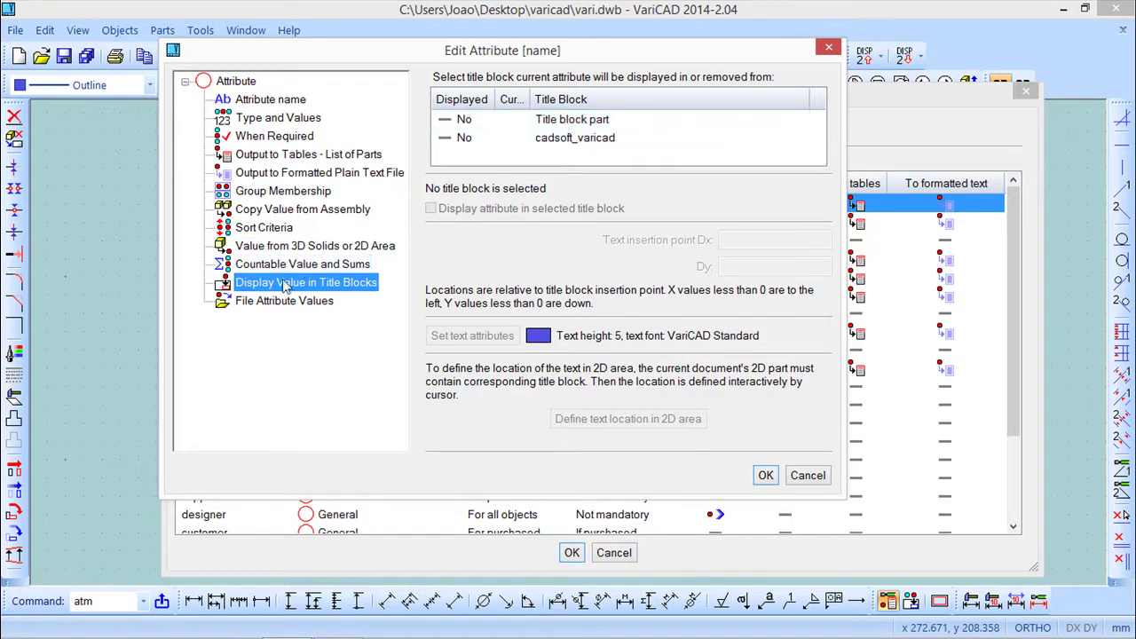
click(502, 140)
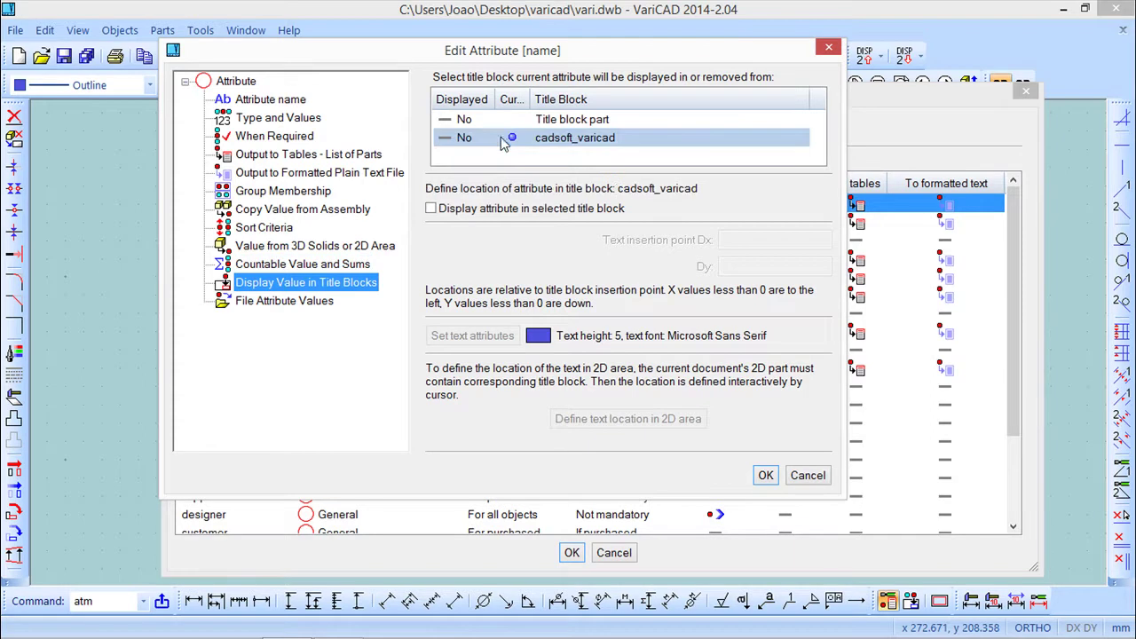
click(431, 208)
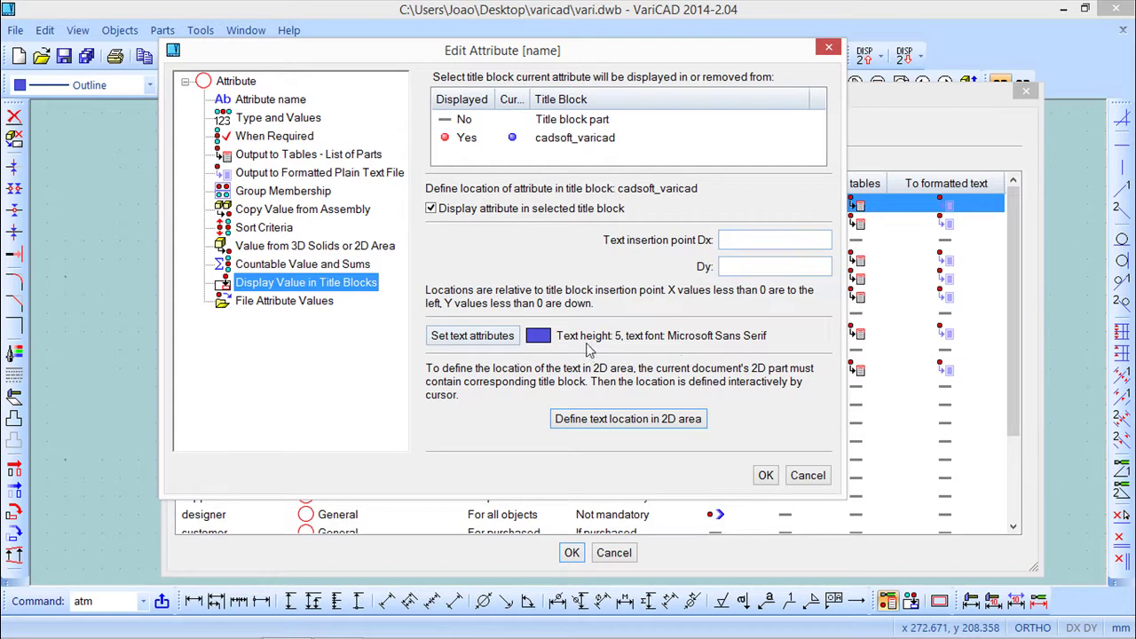
click(481, 337)
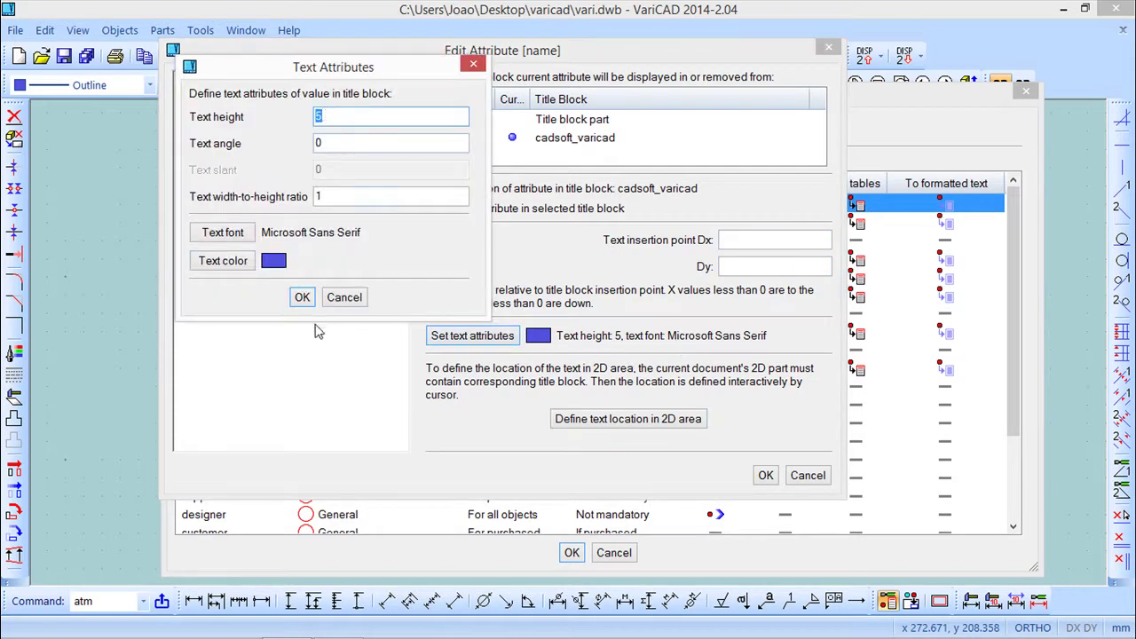
click(302, 297)
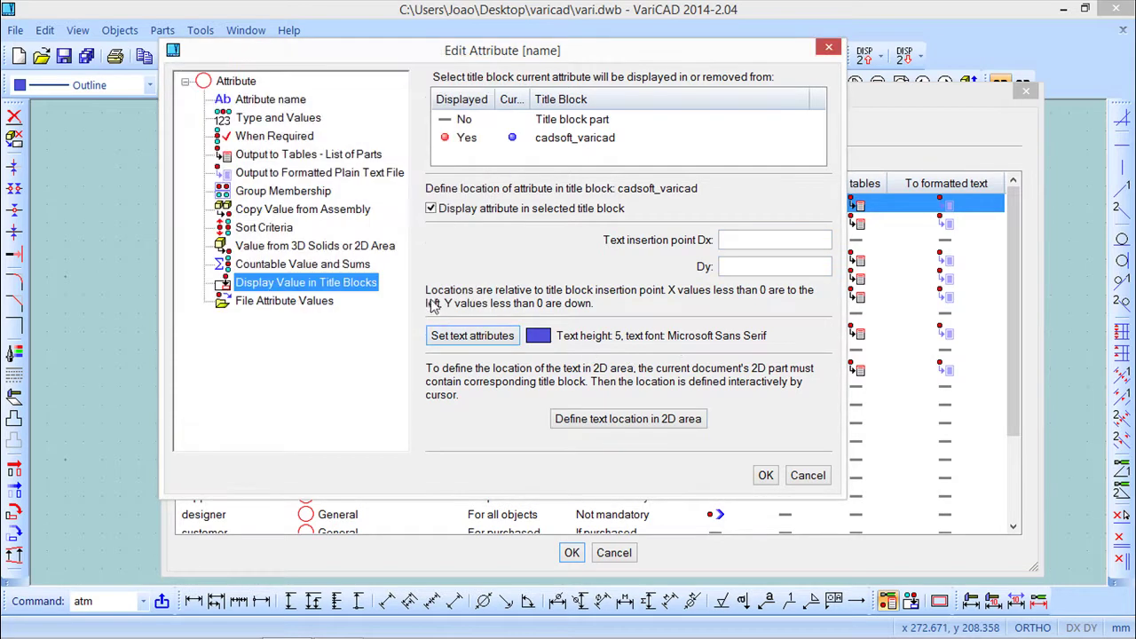
Step: Place the name text below Assembly, about Dx -103.6 and Dy 14.8 from the title block's lower right corner, and accept the attribute
click(628, 419)
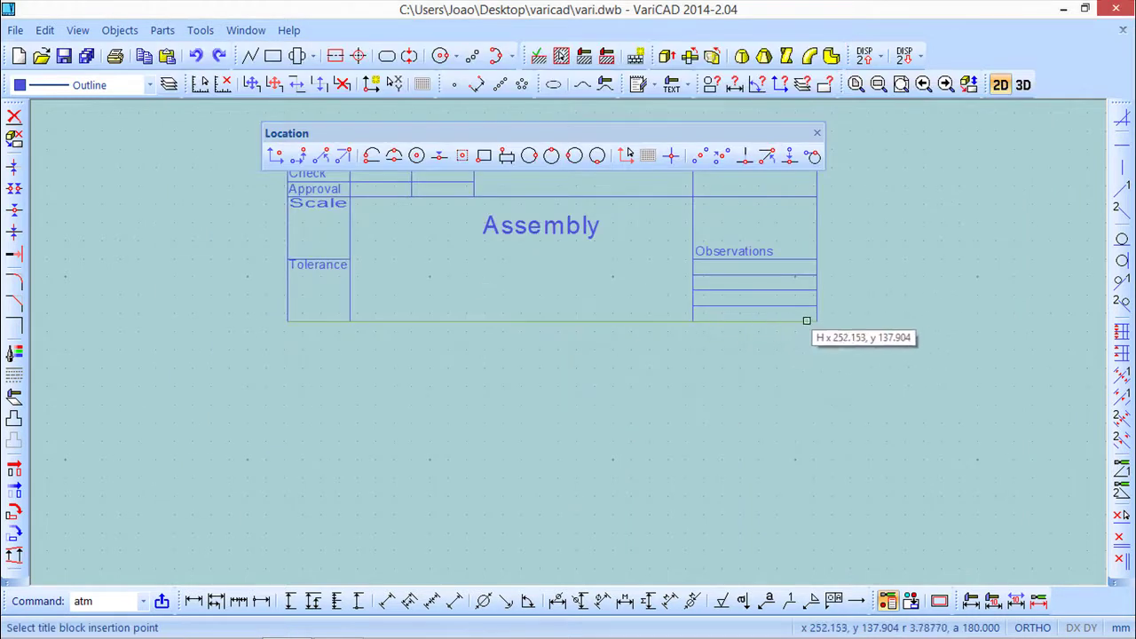
click(815, 322)
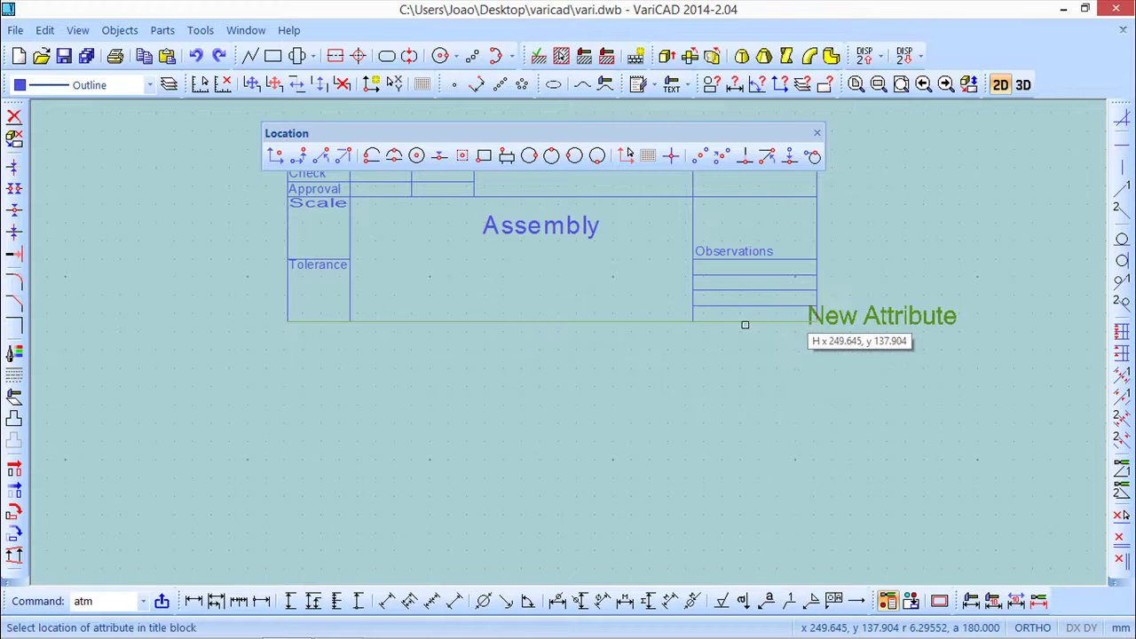
click(439, 265)
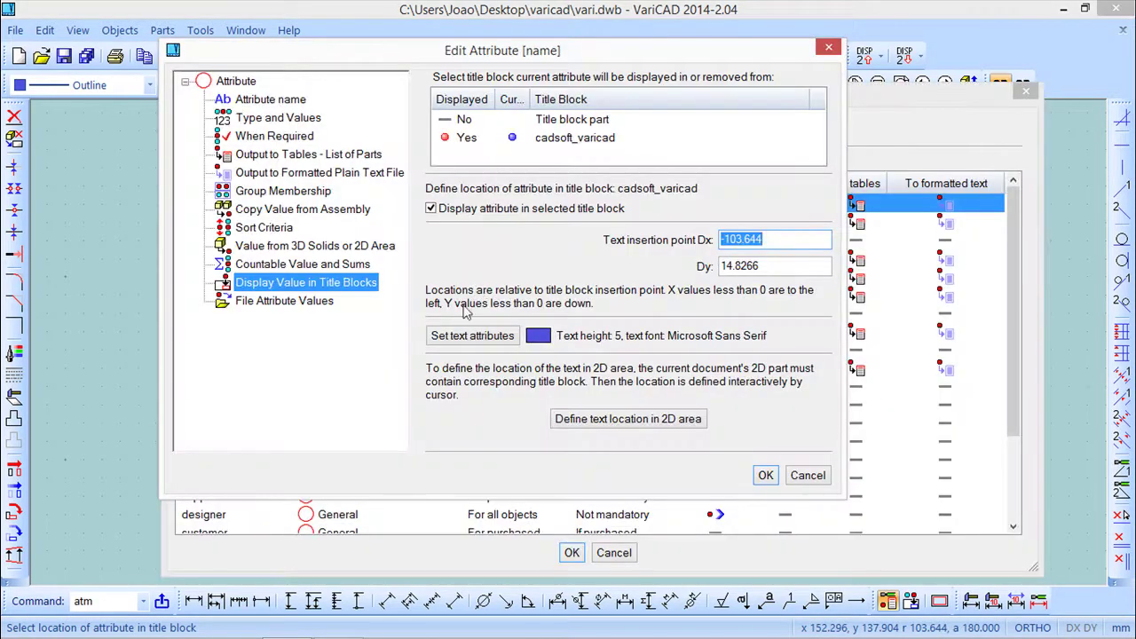
click(767, 475)
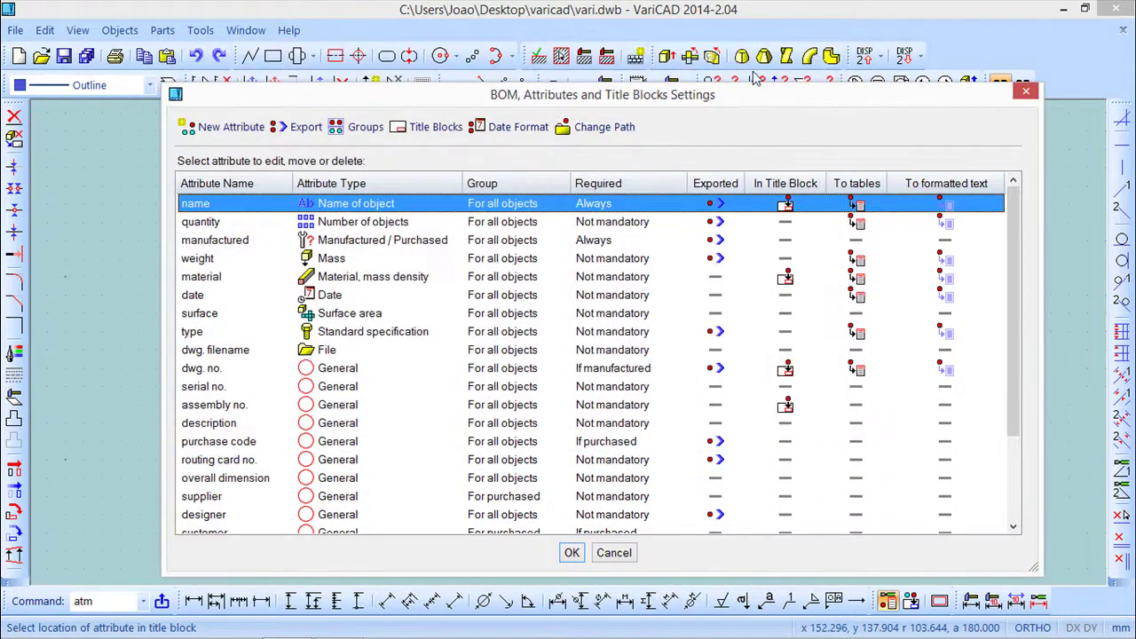
Step: Edit the customer attribute so that it is always required
mouse_move(737, 96)
mouse_down()
mouse_move(753, 401)
mouse_move(732, 485)
mouse_up()
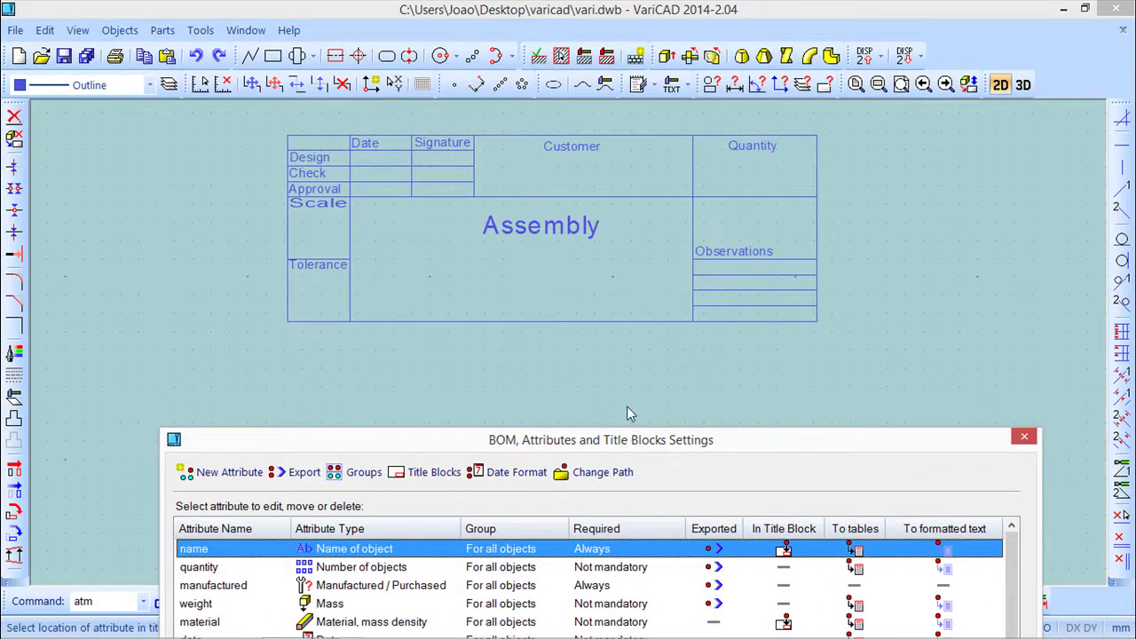
drag(628, 444, 629, 85)
scroll(352, 393, down, 2)
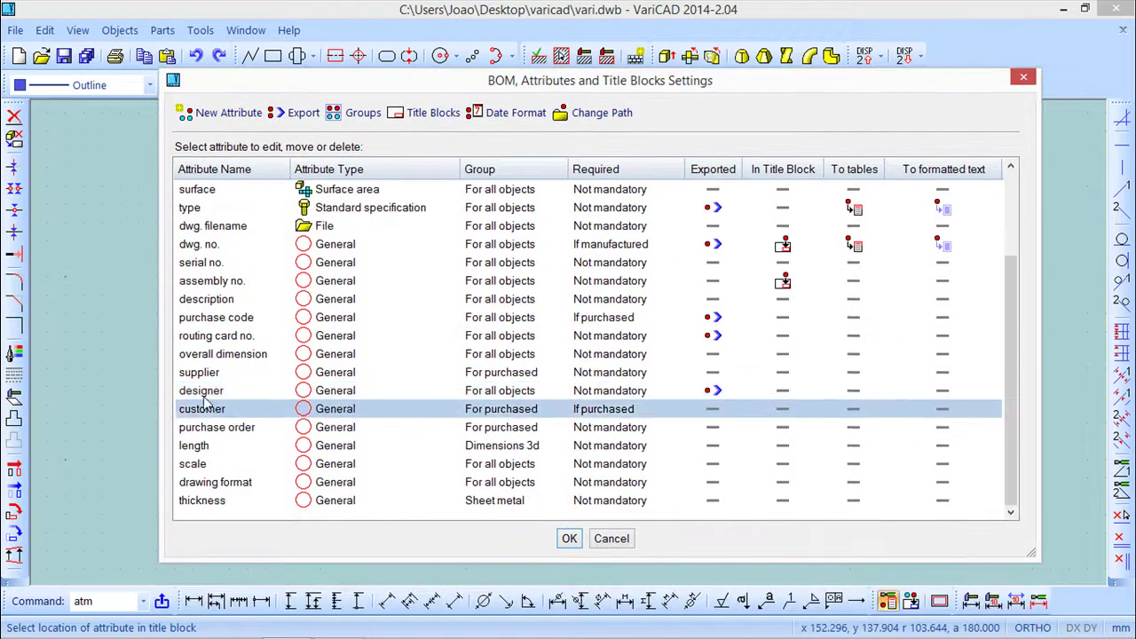
right_click(258, 410)
click(323, 421)
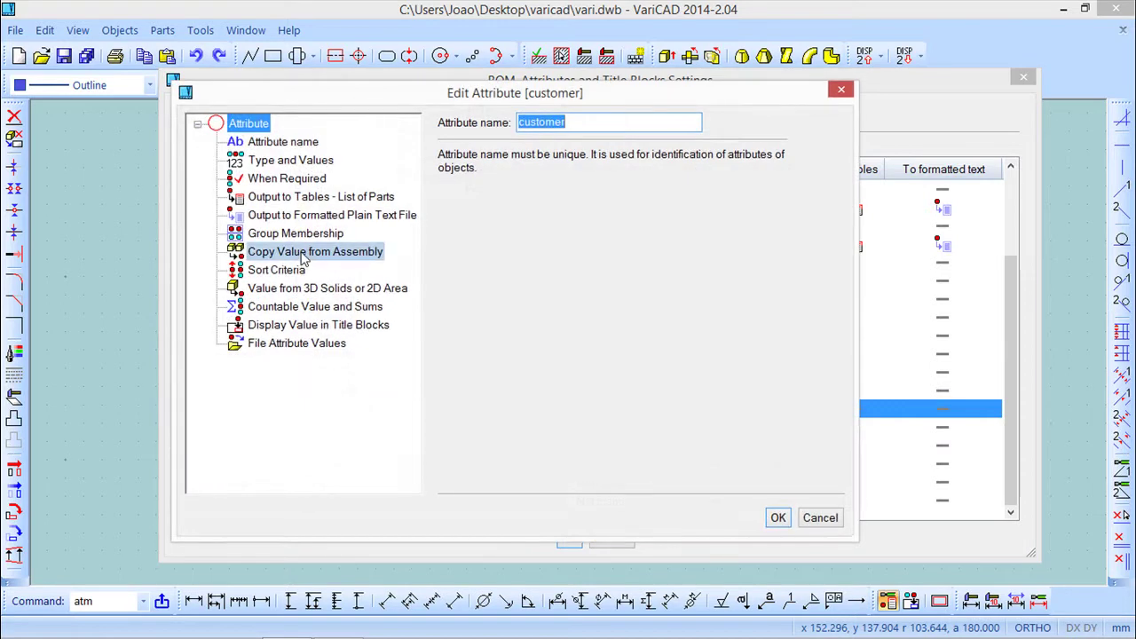
click(292, 162)
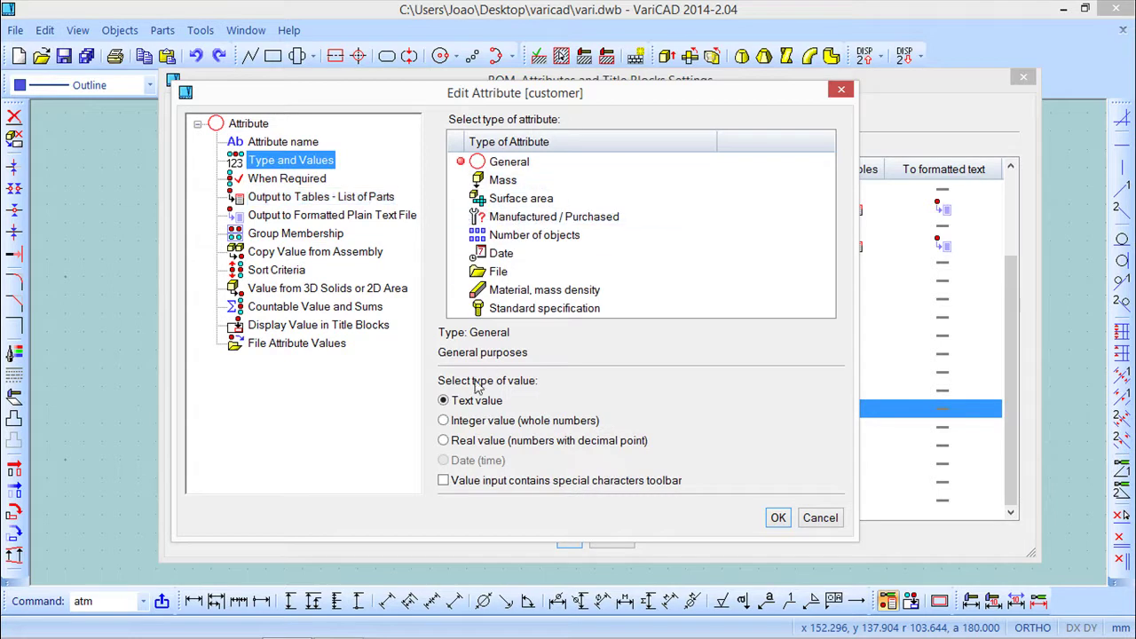
click(306, 179)
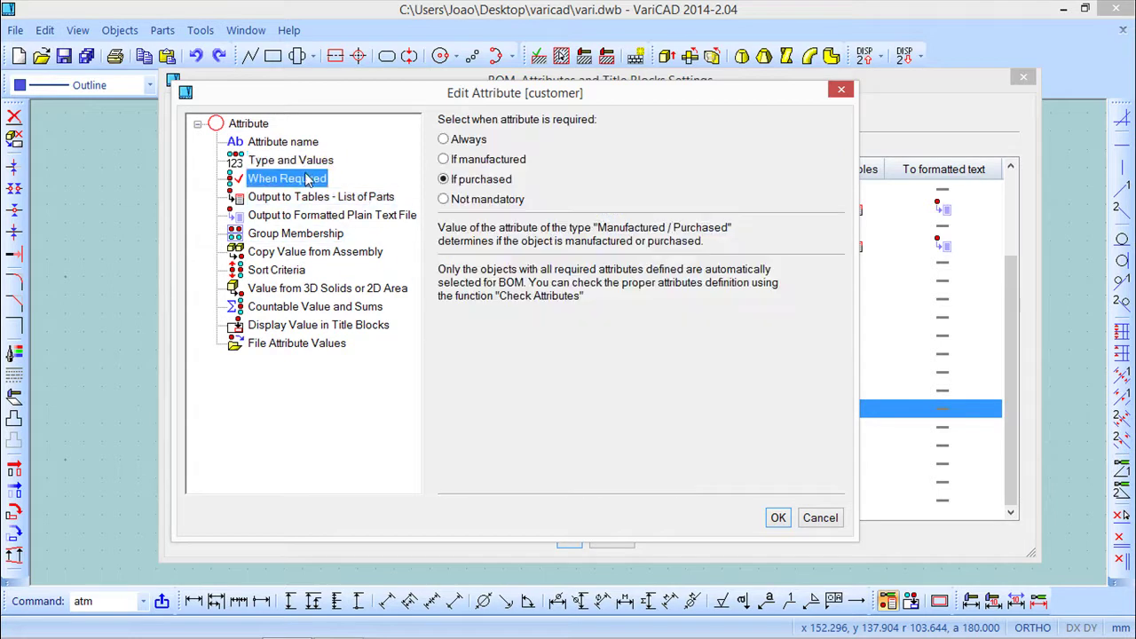
click(444, 142)
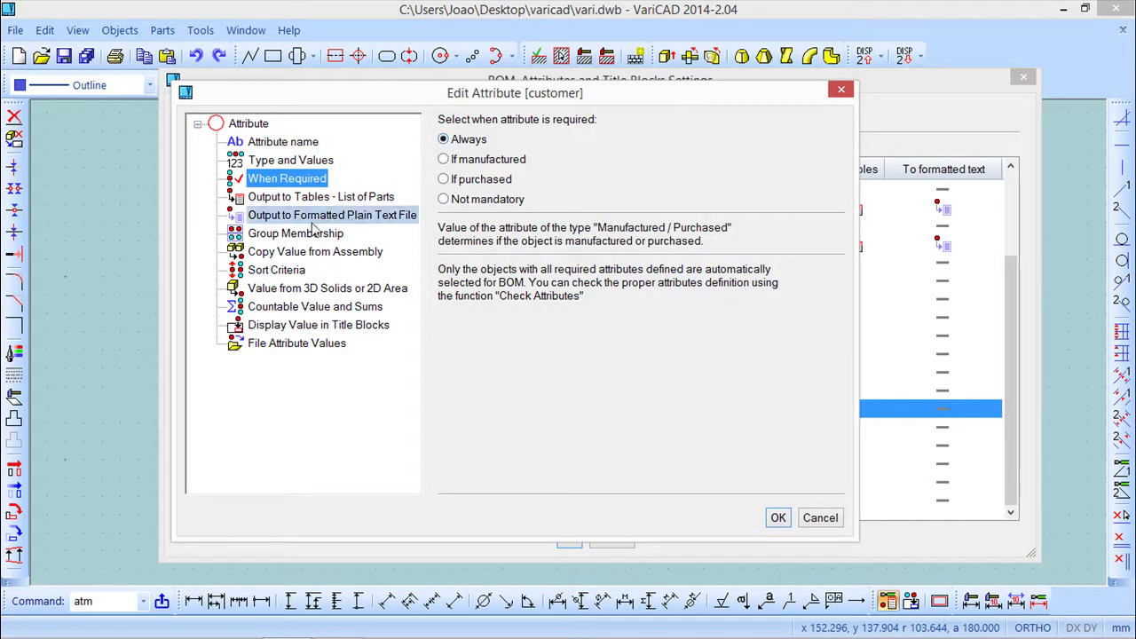
Step: Display the customer attribute in the cadsoft_varicad title block with text height 3 in Microsoft Sans Serif
click(293, 327)
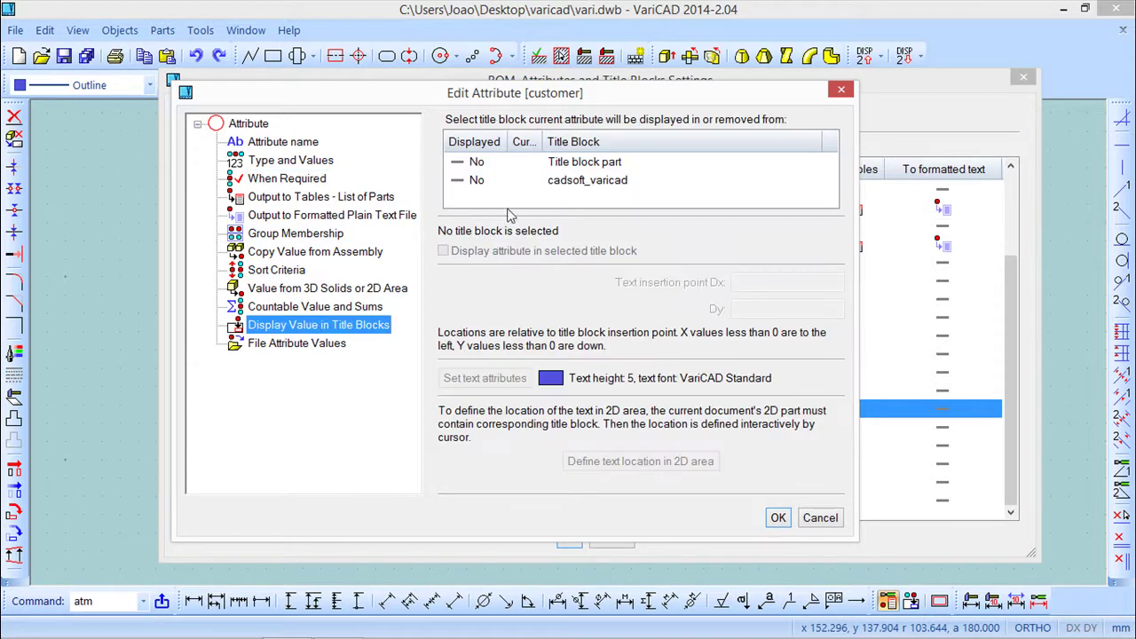
click(500, 183)
double_click(500, 181)
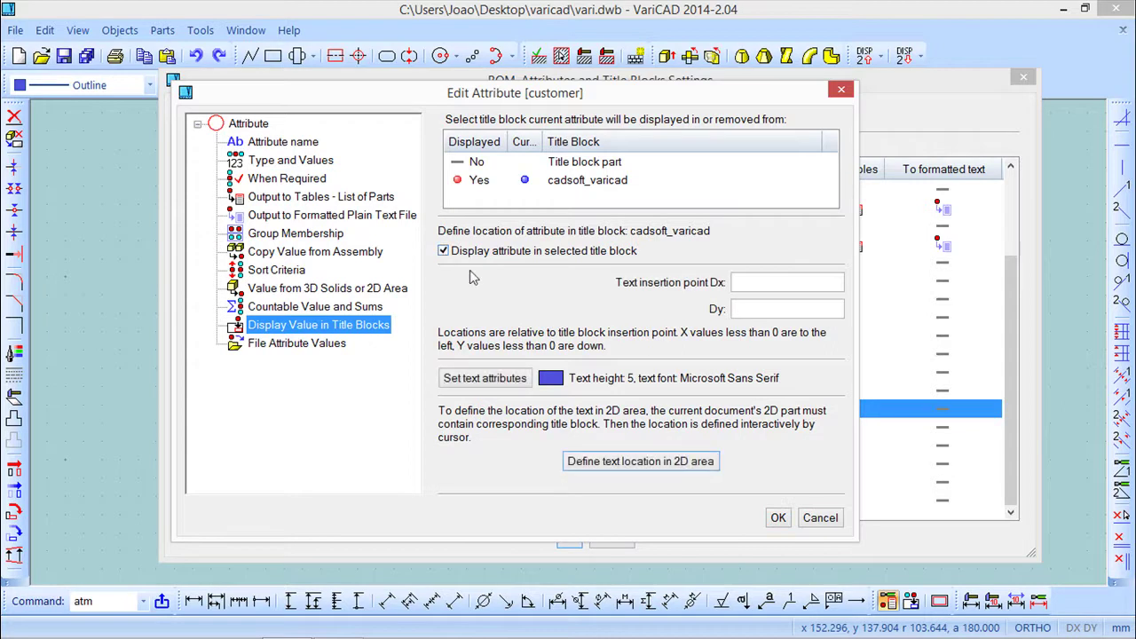
click(498, 379)
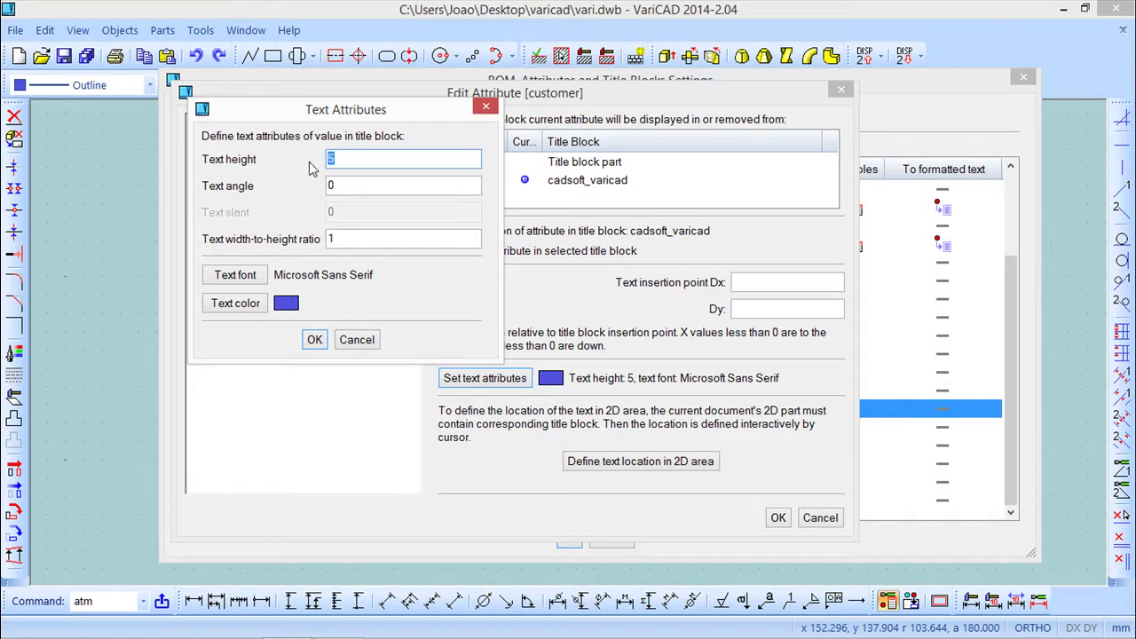
click(316, 340)
Step: Place the customer text below the Customer heading, at about Dx -74.9 and Dy 39.7, and accept the attribute
click(640, 461)
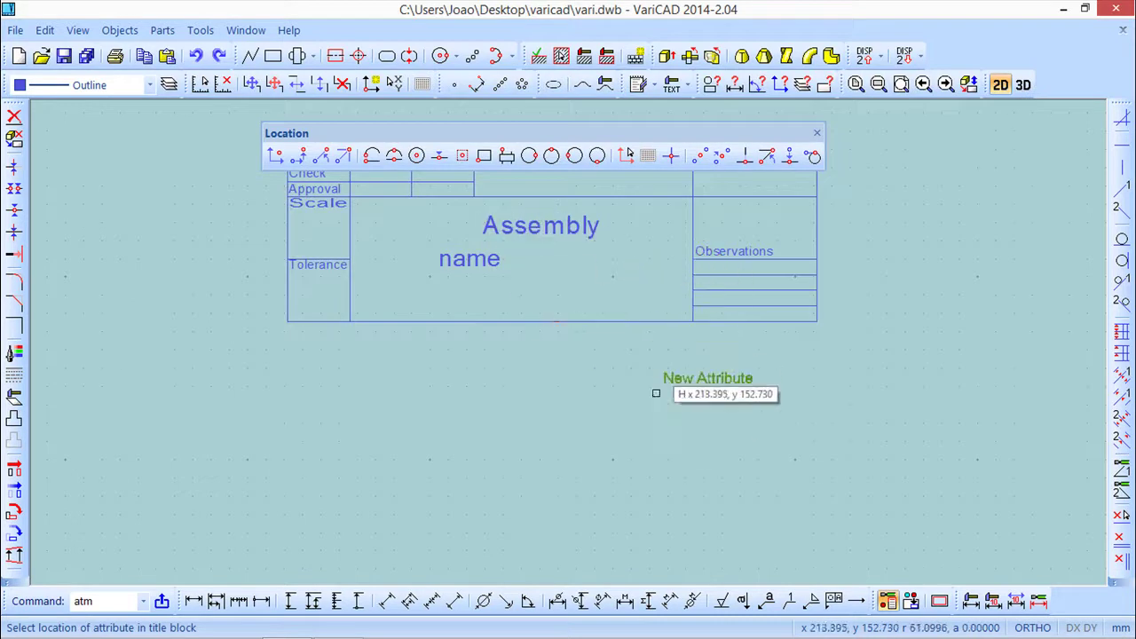
middle_drag(645, 413, 622, 533)
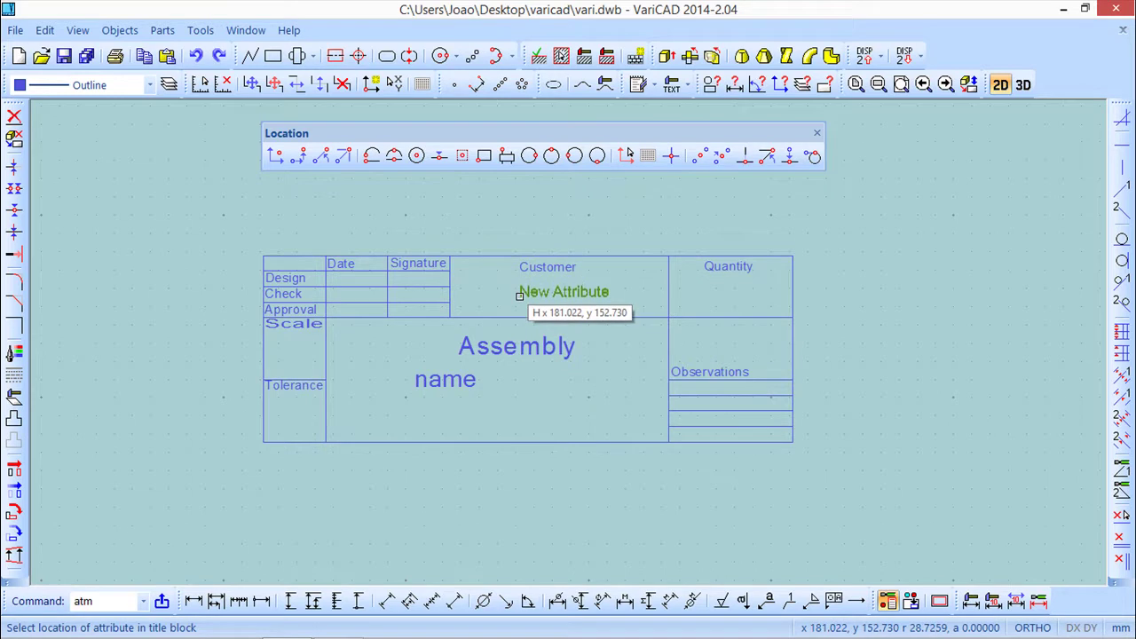
click(520, 295)
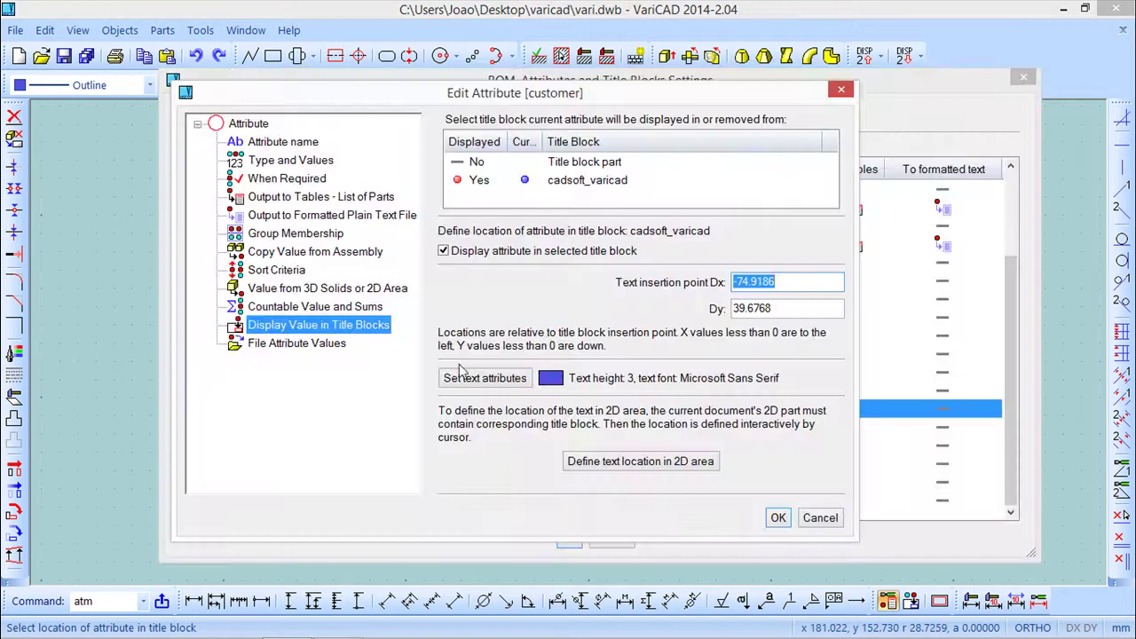
click(779, 520)
drag(817, 89, 782, 43)
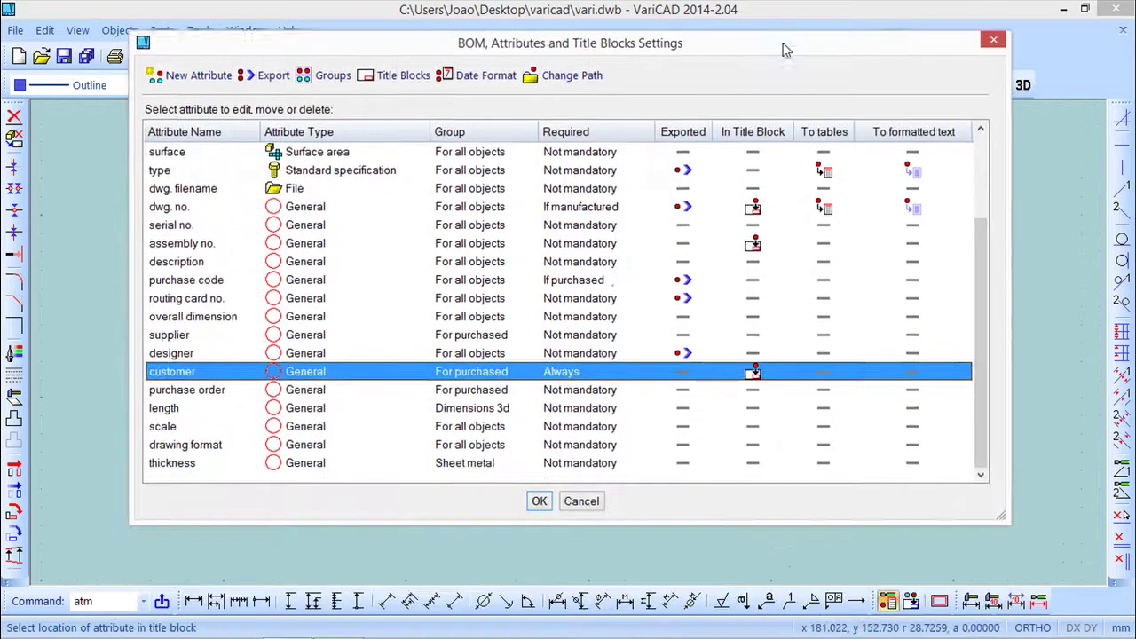
scroll(279, 365, up, 2)
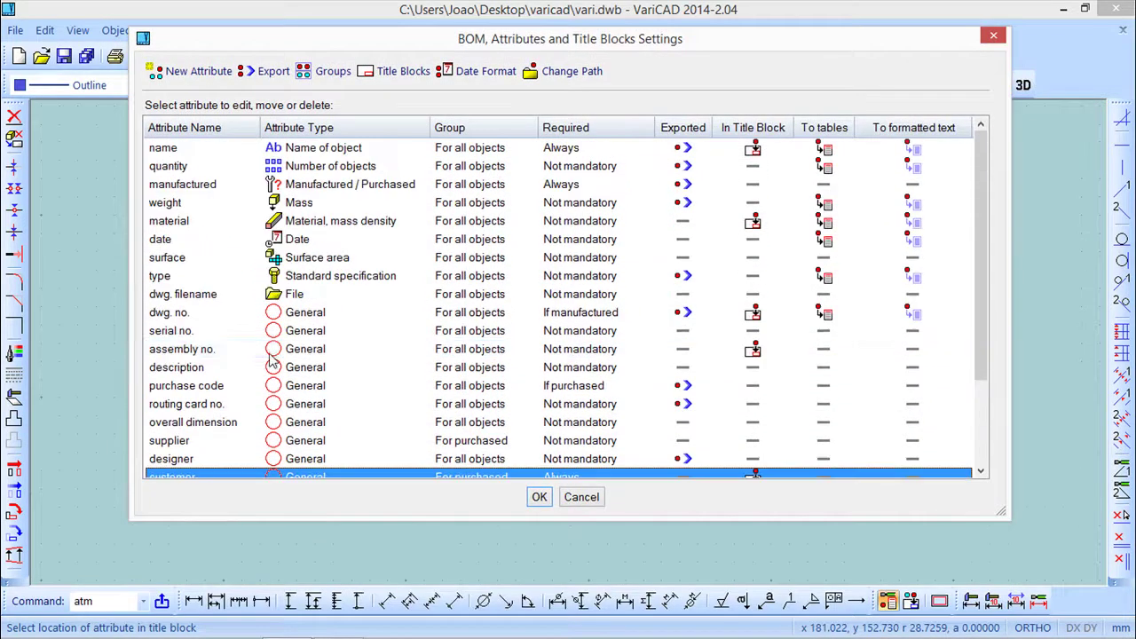
Step: Edit the quantity attribute so that it is always required
scroll(338, 281, down, 1)
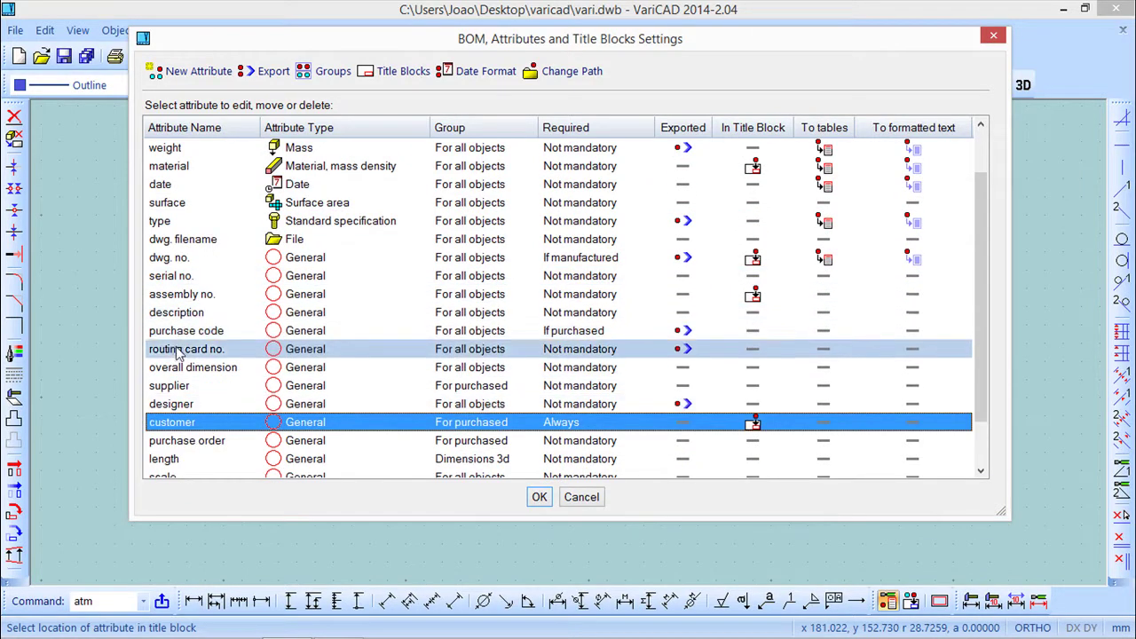
scroll(225, 408, down, 1)
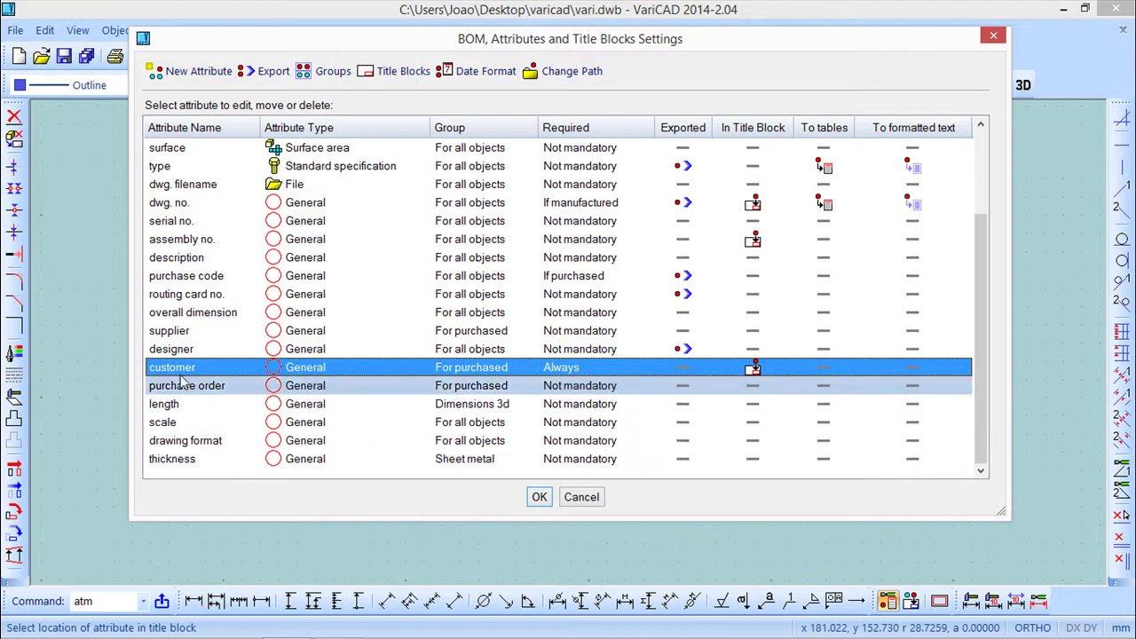
scroll(188, 318, up, 2)
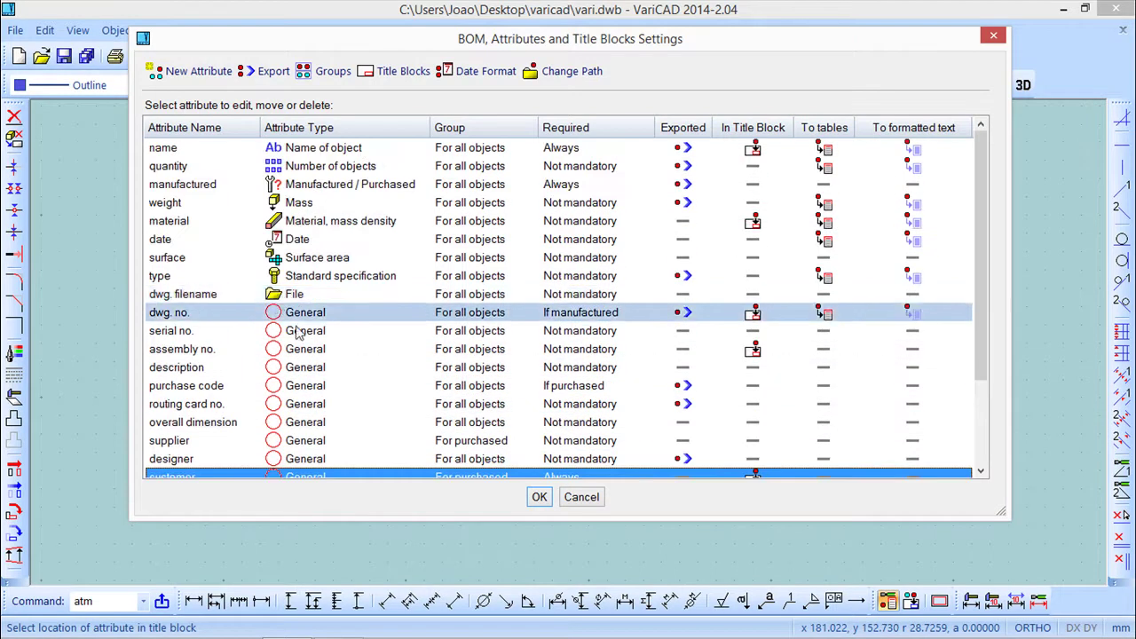
right_click(180, 173)
click(231, 180)
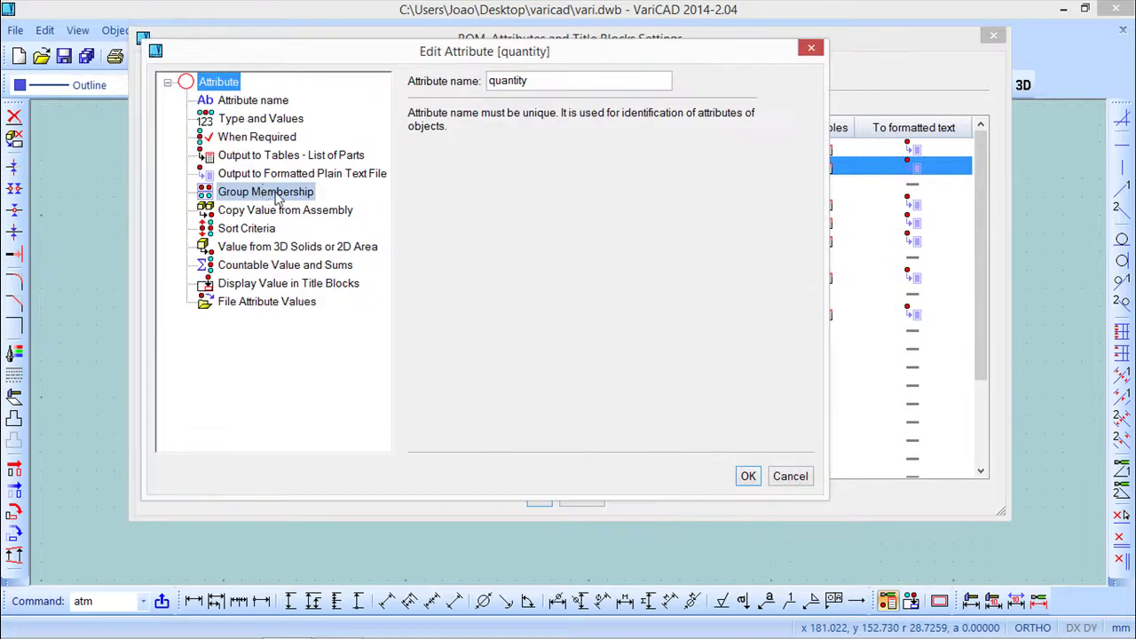
click(251, 123)
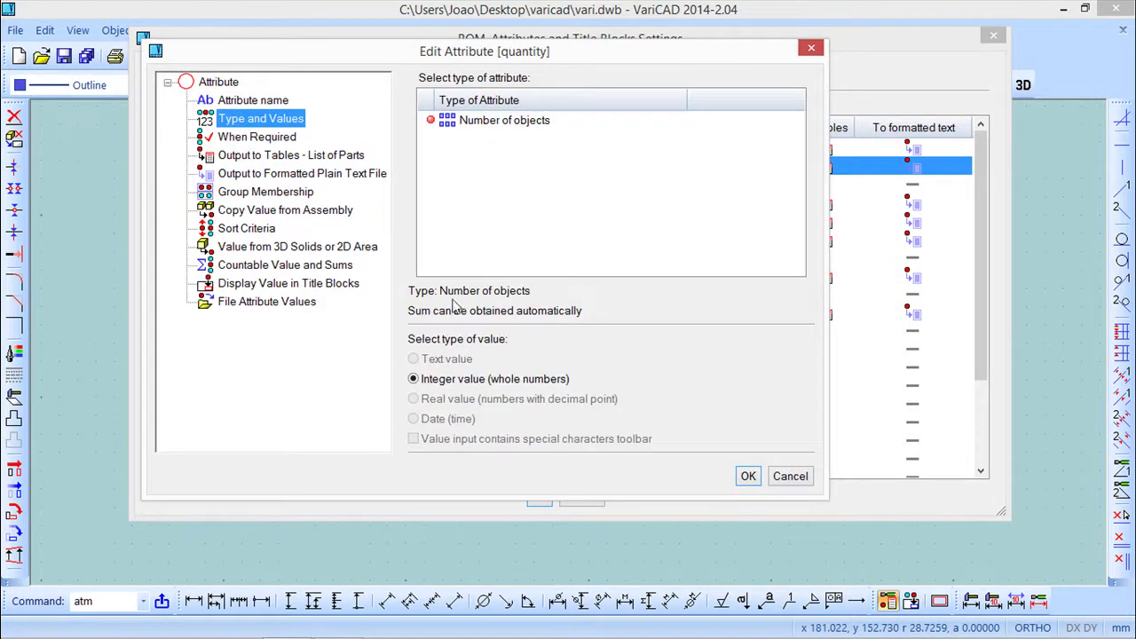
click(256, 137)
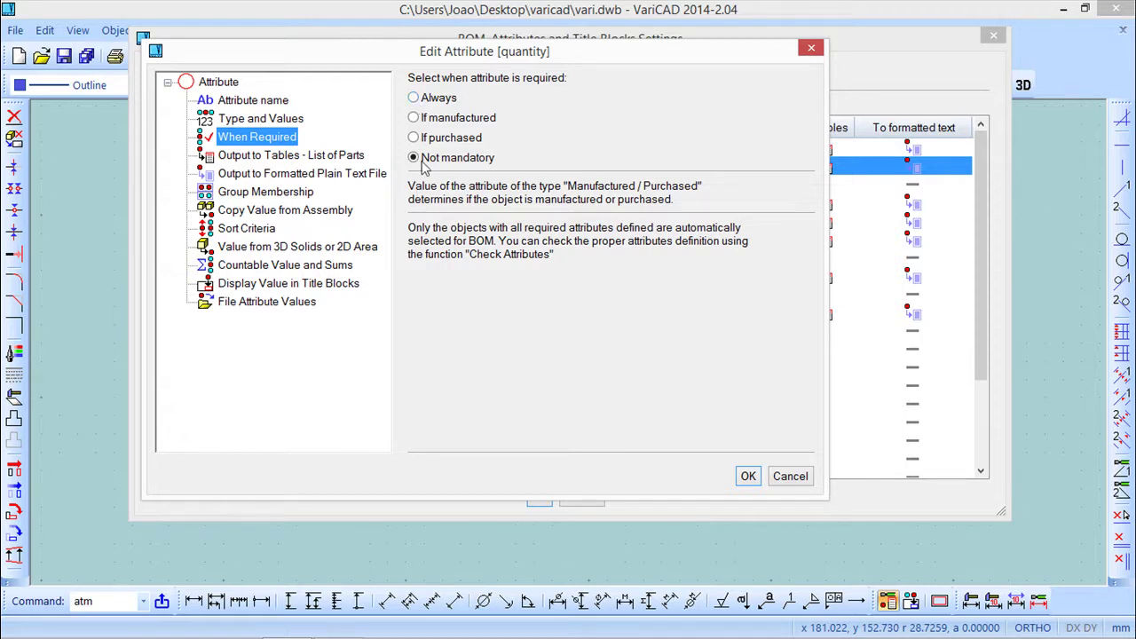
click(265, 266)
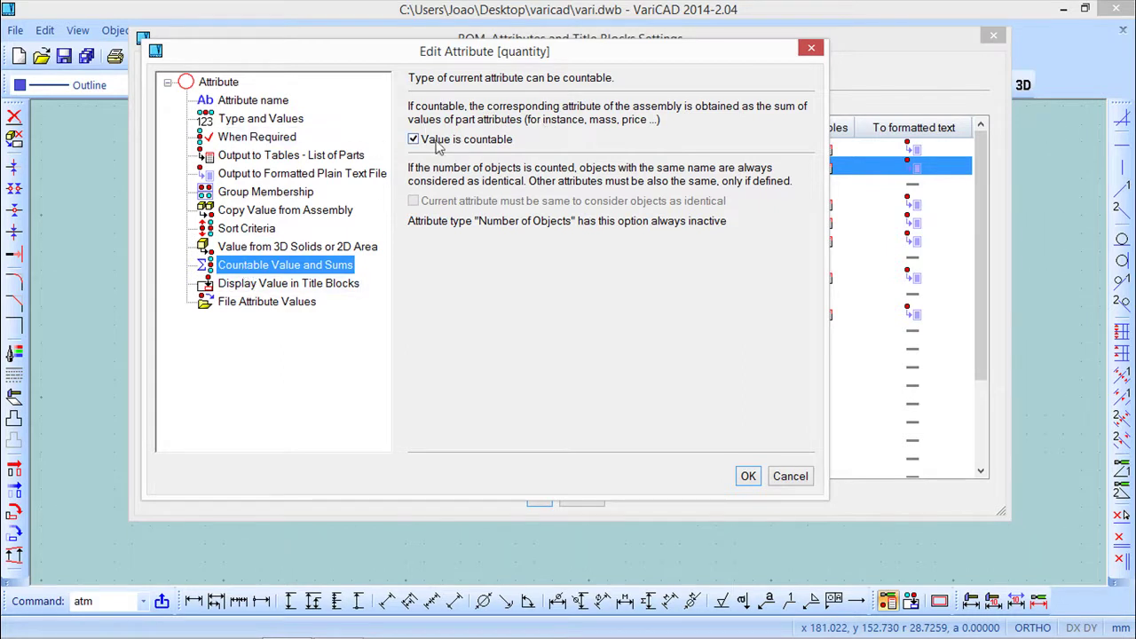
click(266, 122)
click(256, 137)
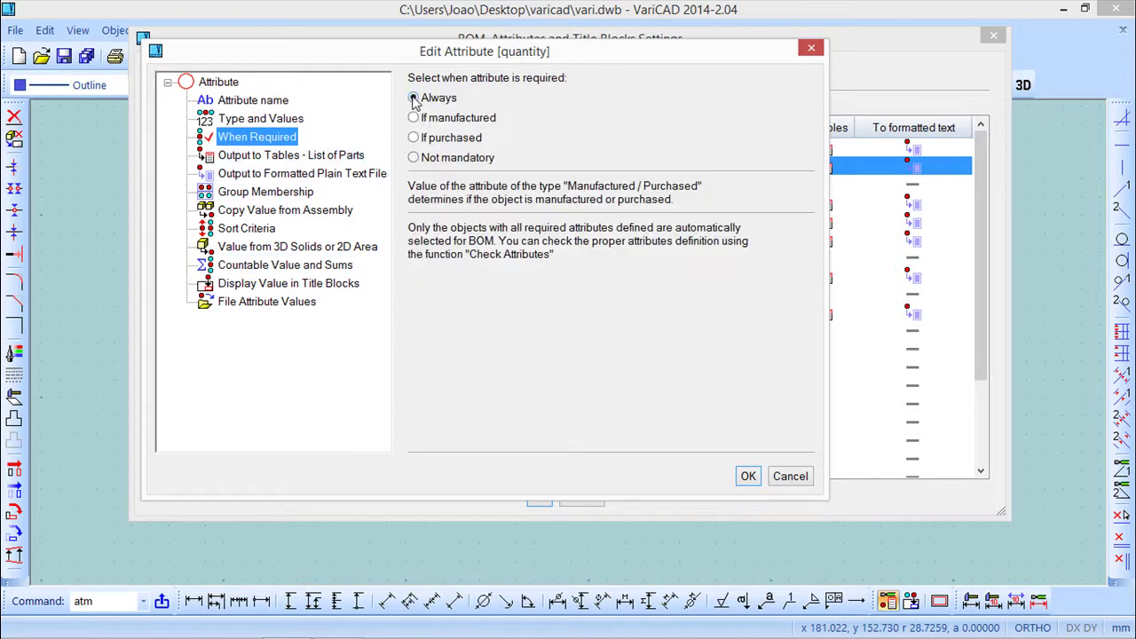
Step: Display the quantity attribute in the cadsoft_varicad title block below the Quantity heading, at about Dx -24.8 and Dy 41.0, and accept it
click(255, 267)
click(260, 285)
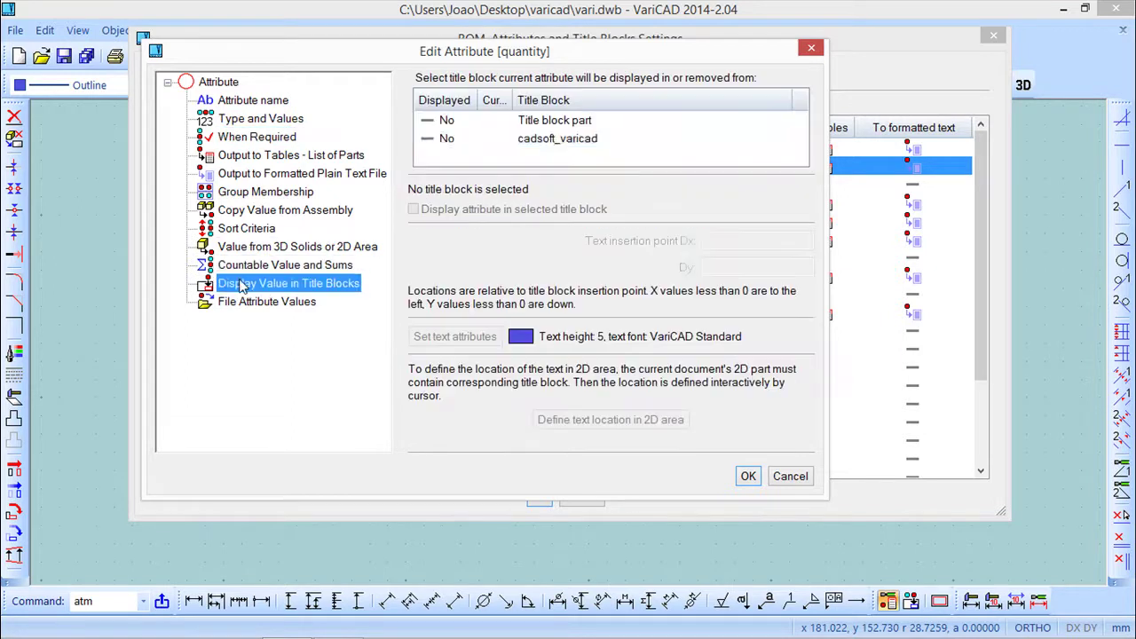
click(558, 139)
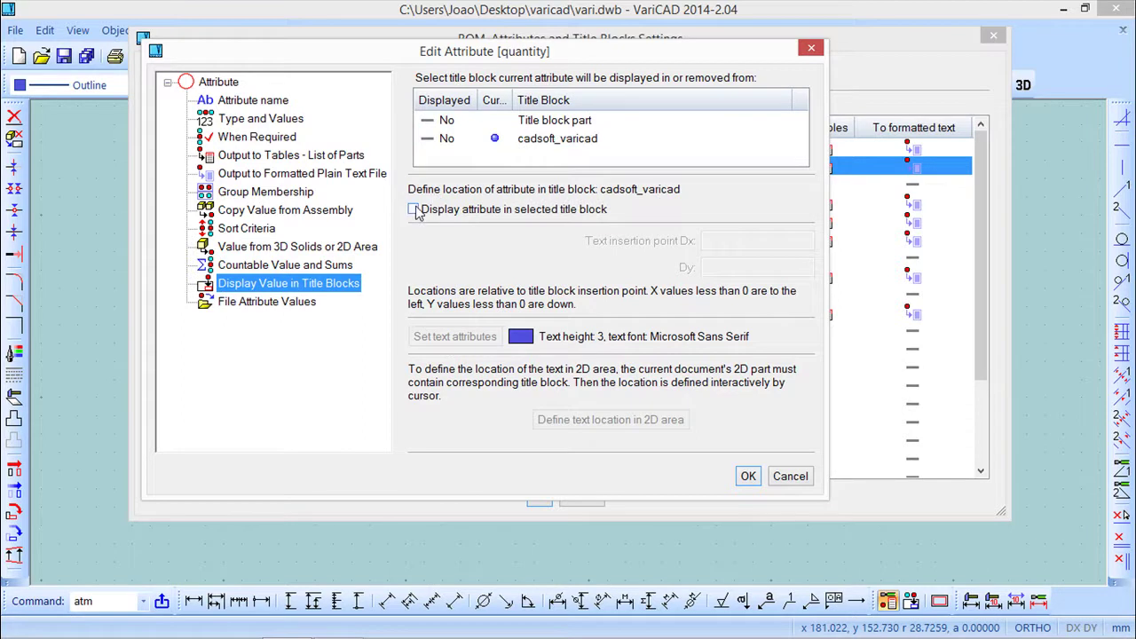
click(414, 209)
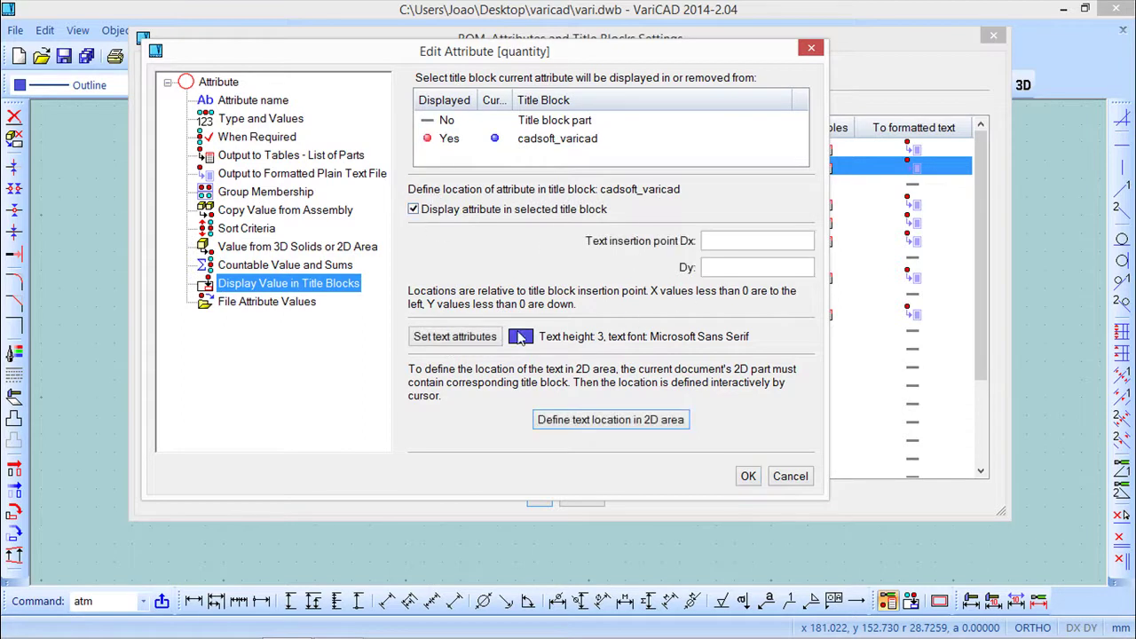
click(653, 420)
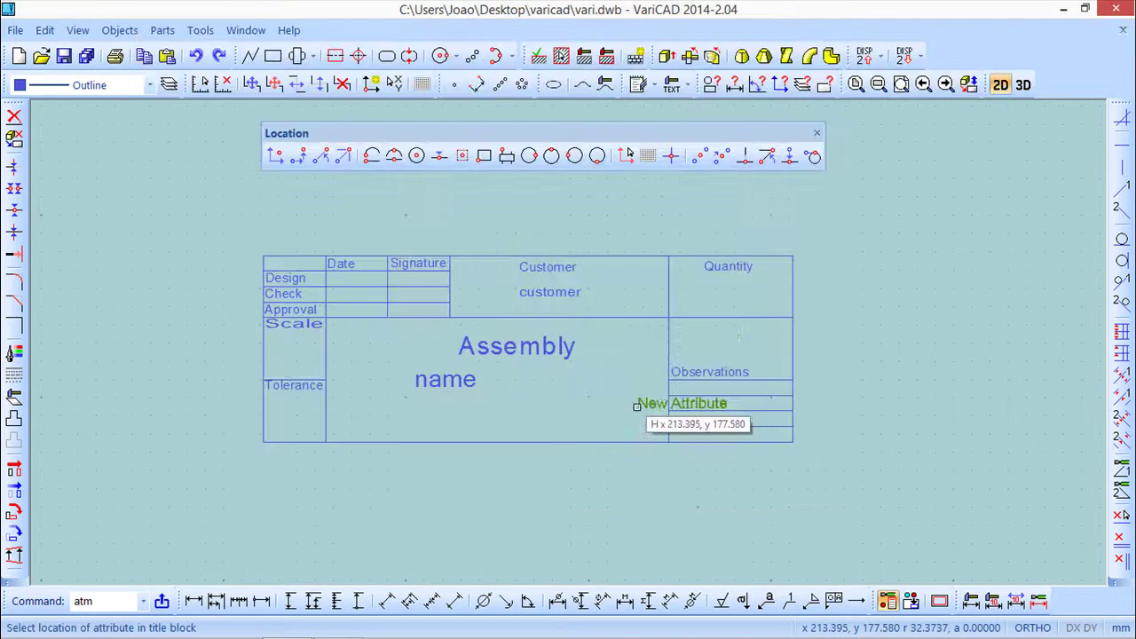
click(702, 291)
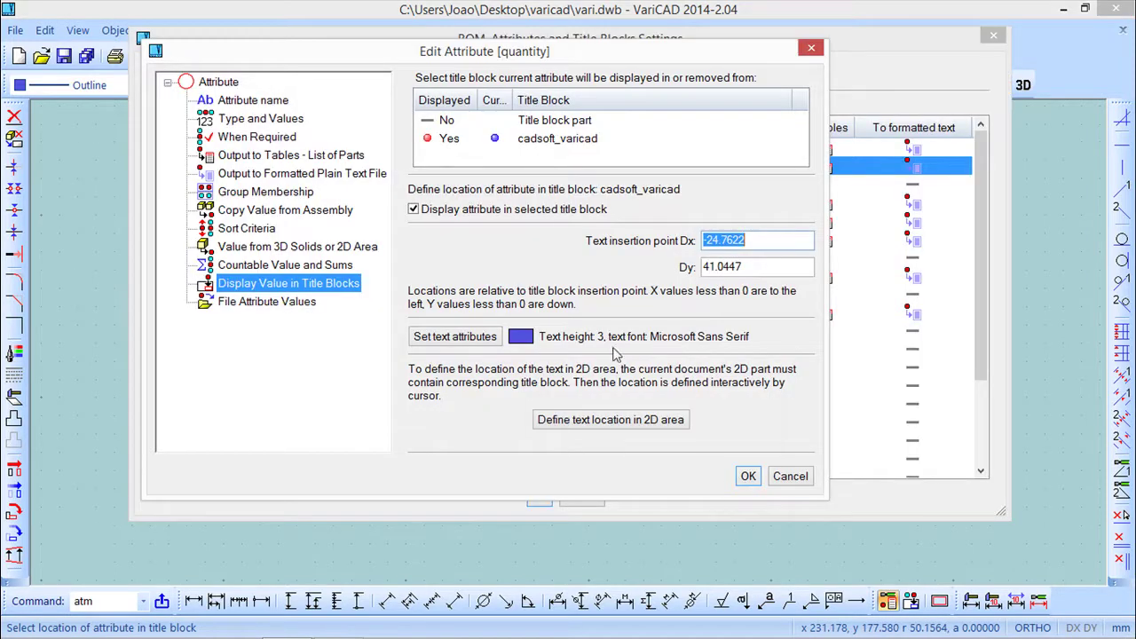
click(746, 477)
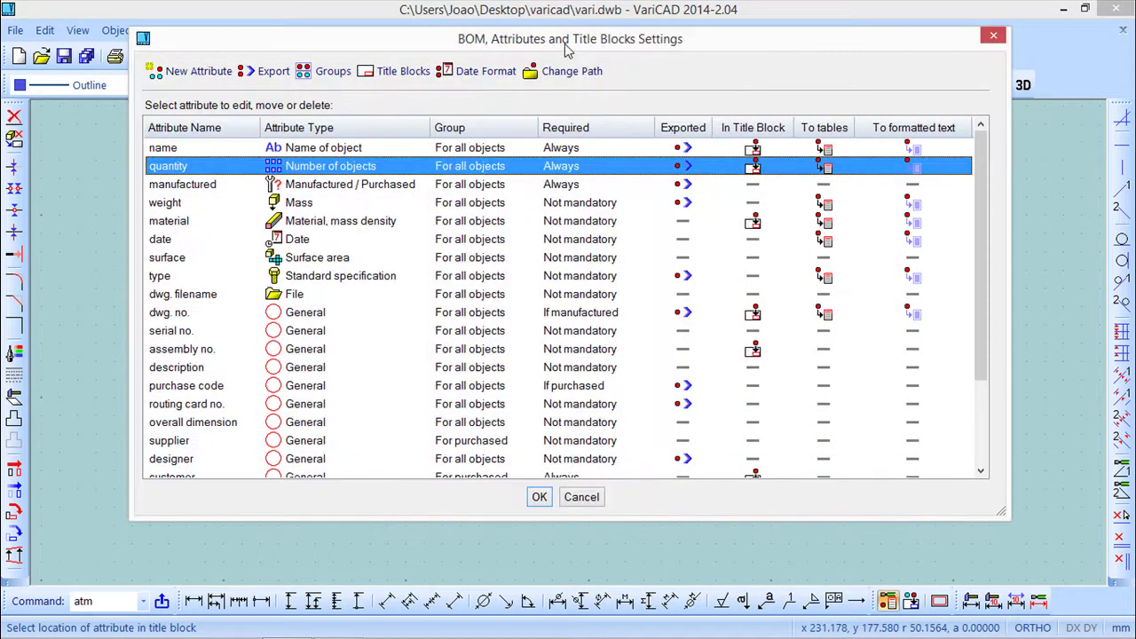
Step: Create a new attribute named Tolerance of type General with a text value and make it always required
mouse_move(565, 52)
mouse_down()
mouse_move(595, 530)
mouse_move(532, 190)
mouse_move(528, 87)
mouse_up()
scroll(391, 421, down, 2)
scroll(333, 378, up, 1)
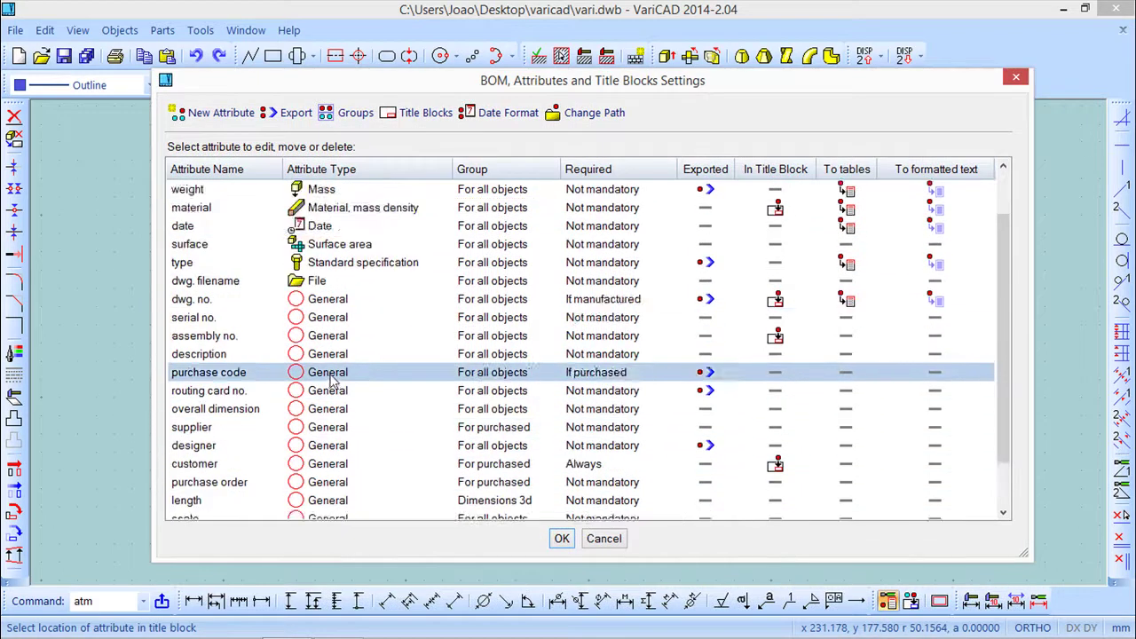
scroll(333, 377, up, 1)
scroll(326, 378, down, 2)
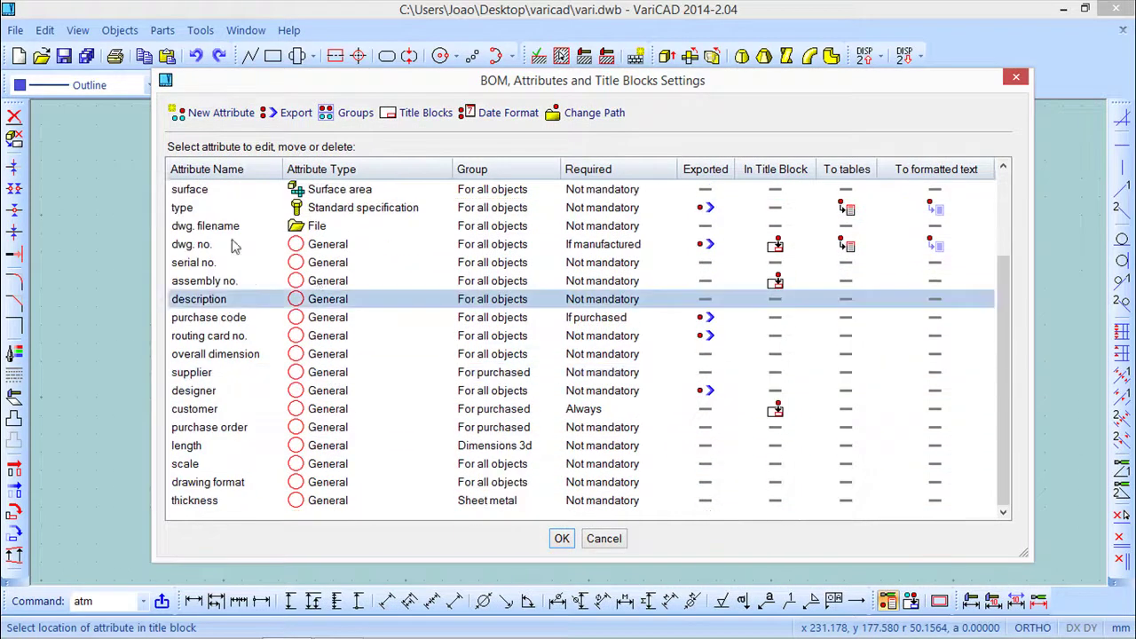
click(199, 116)
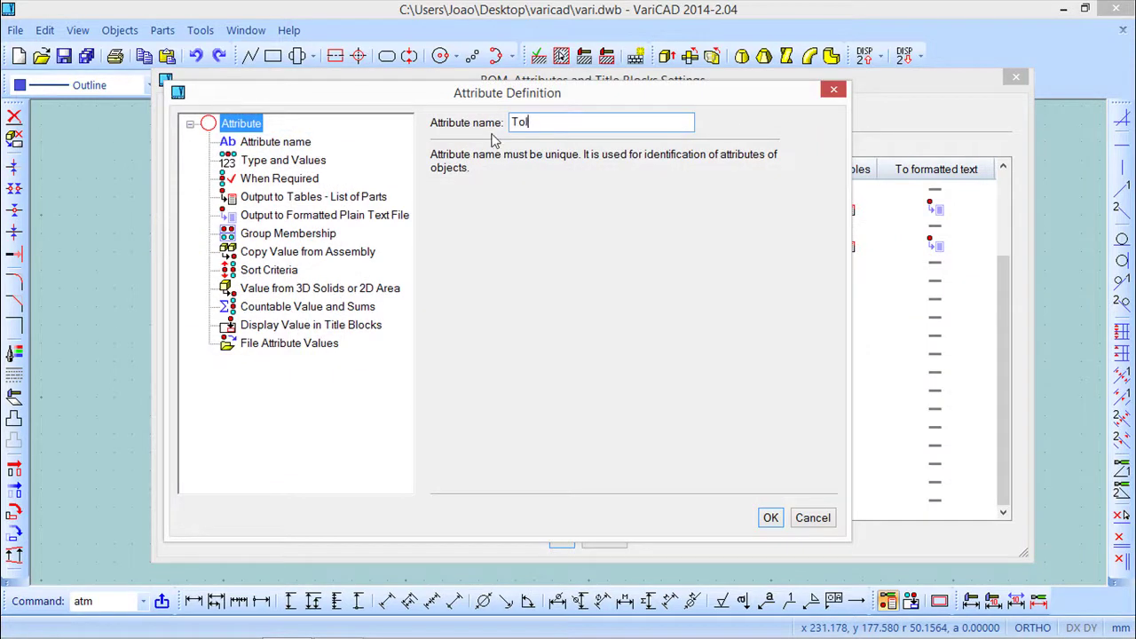
click(292, 160)
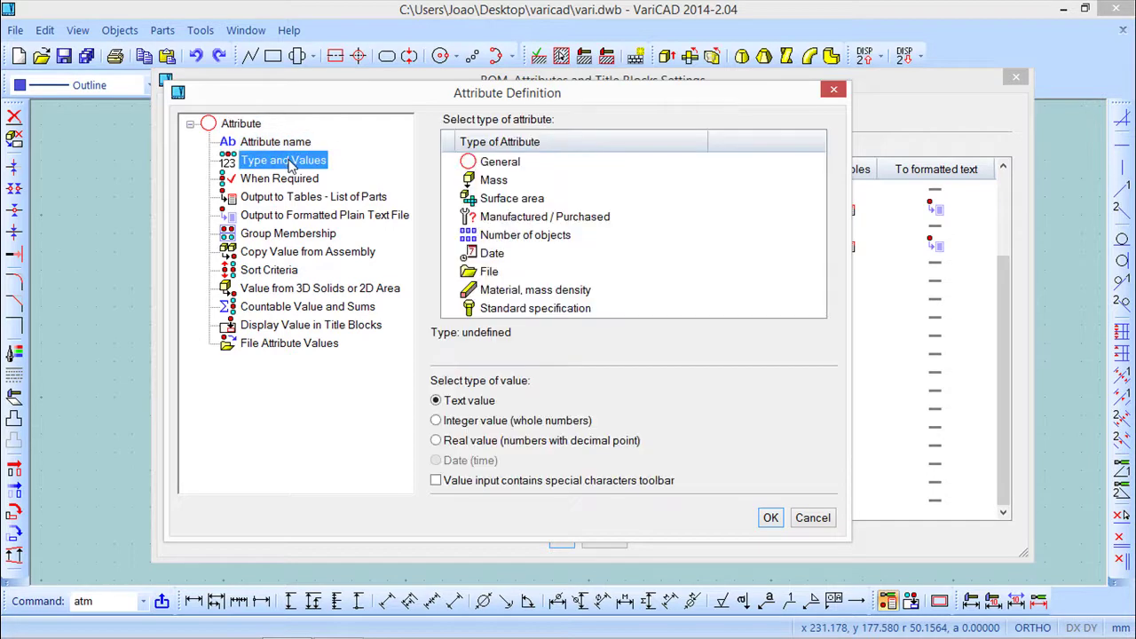
click(497, 162)
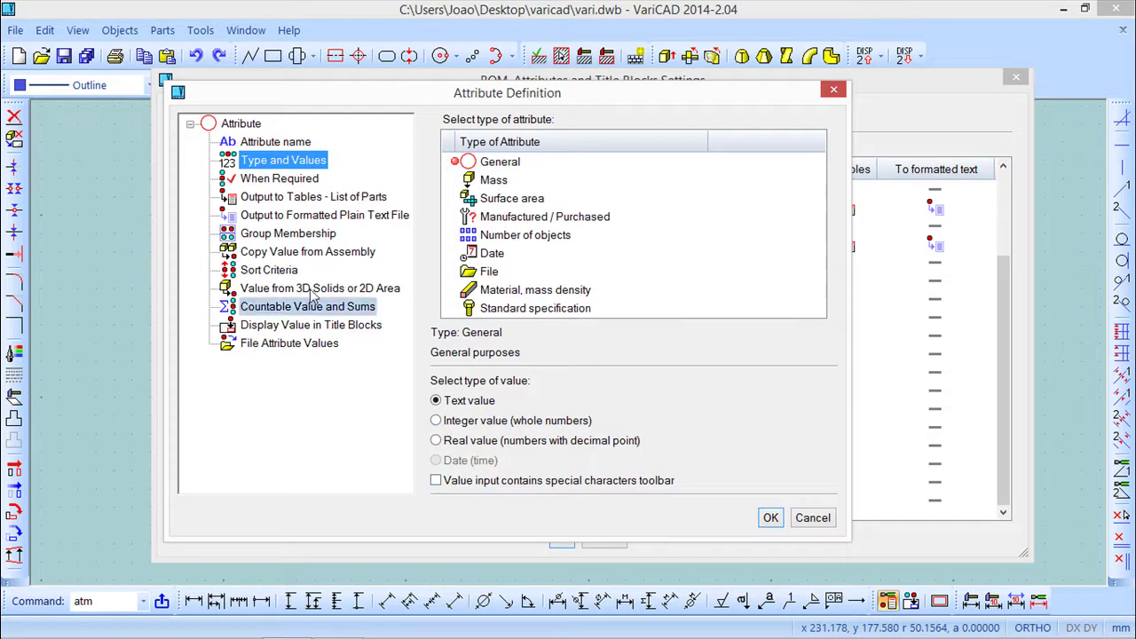
click(304, 179)
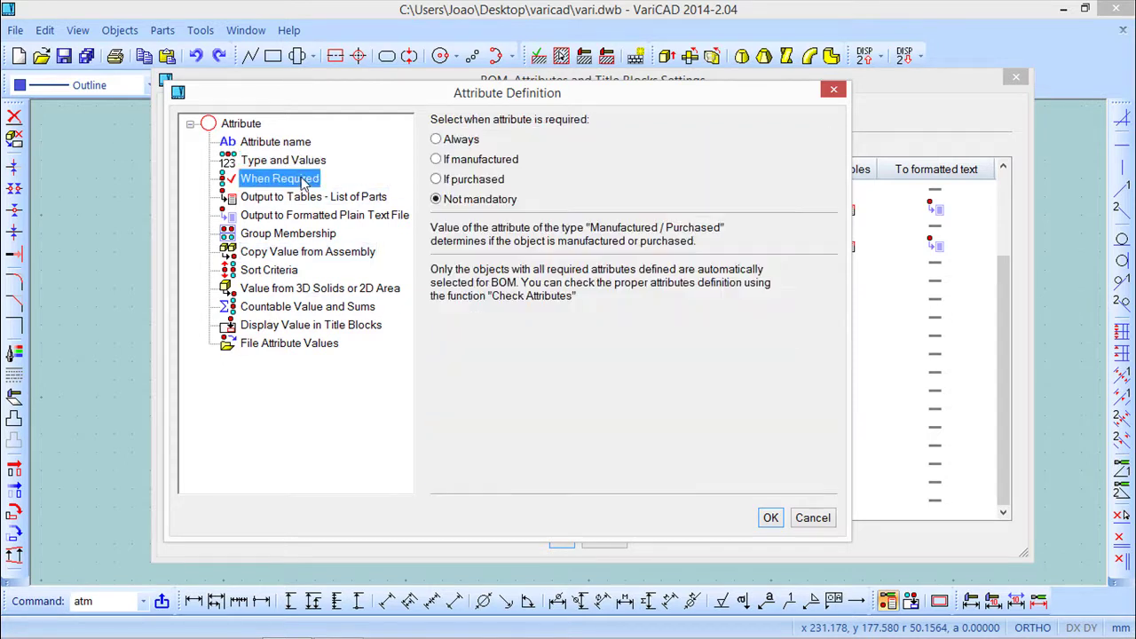
click(435, 139)
Step: Display the Tolerance attribute in the cadsoft_varicad title block with text height 2 in Microsoft Sans Serif
click(311, 325)
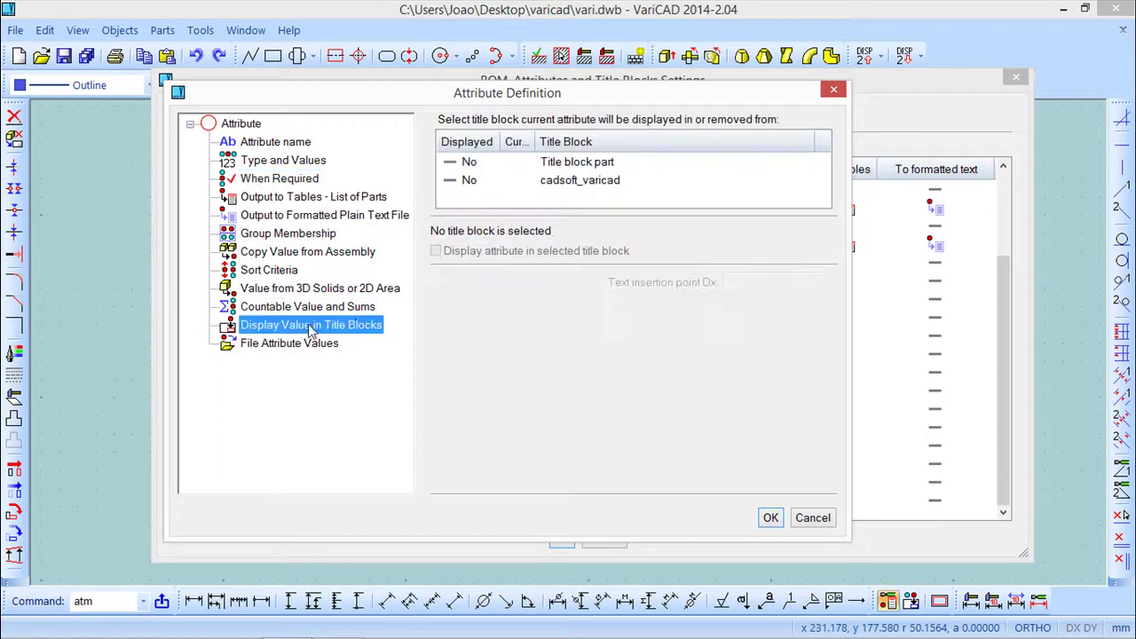
click(511, 182)
click(436, 250)
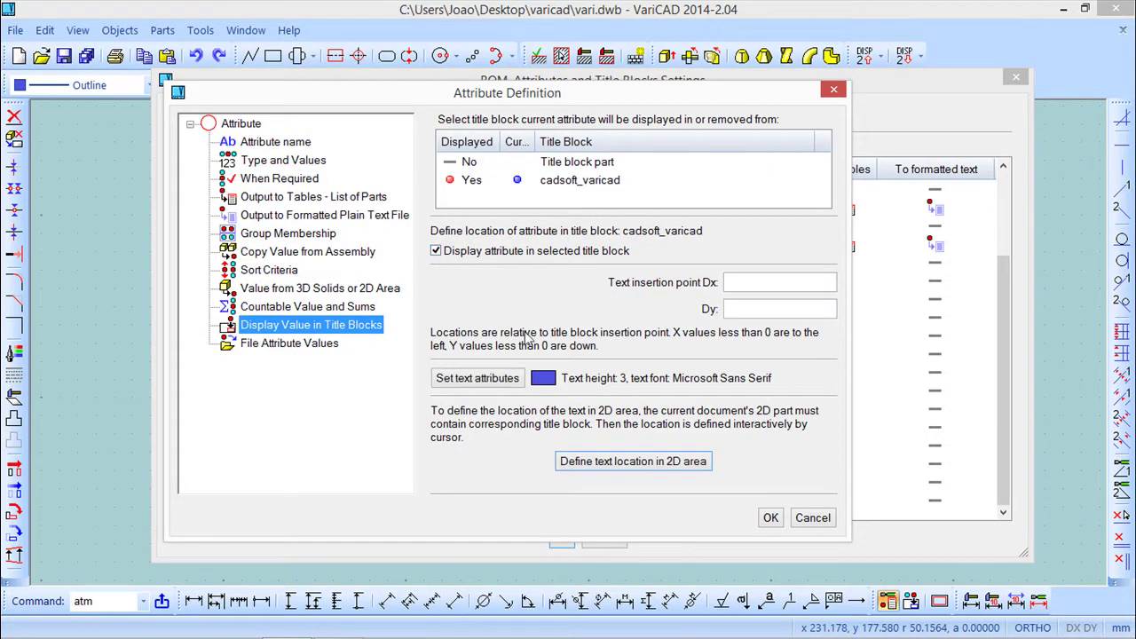
click(477, 378)
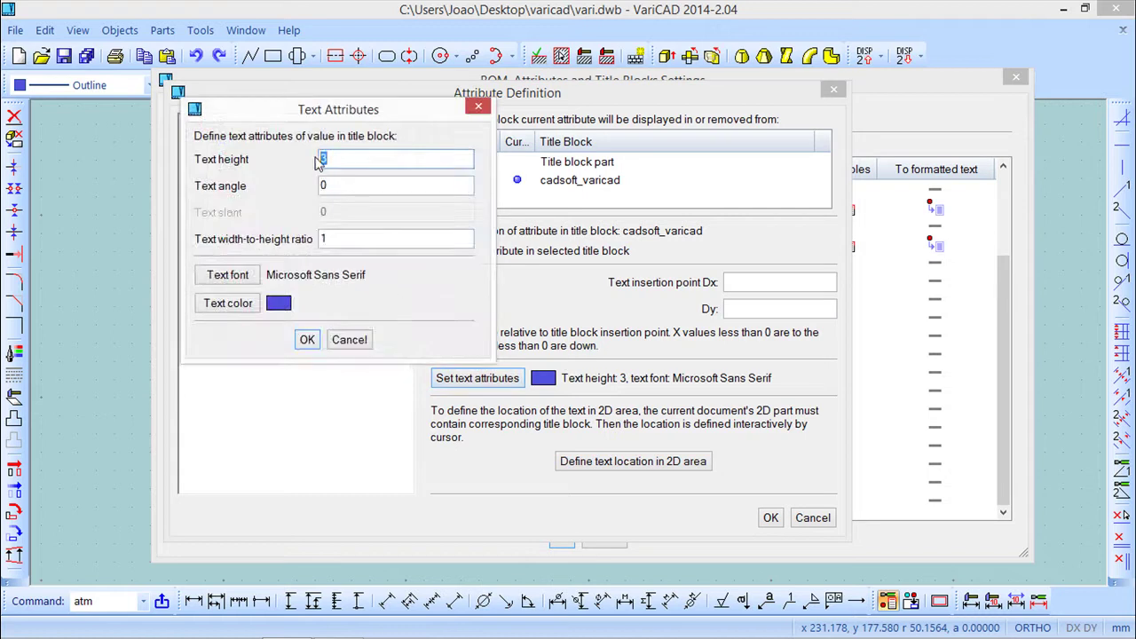
click(307, 341)
Step: Place the attribute text below the Tolerance heading, at about x 111.8 and y 178.9, and accept the new attribute
click(619, 463)
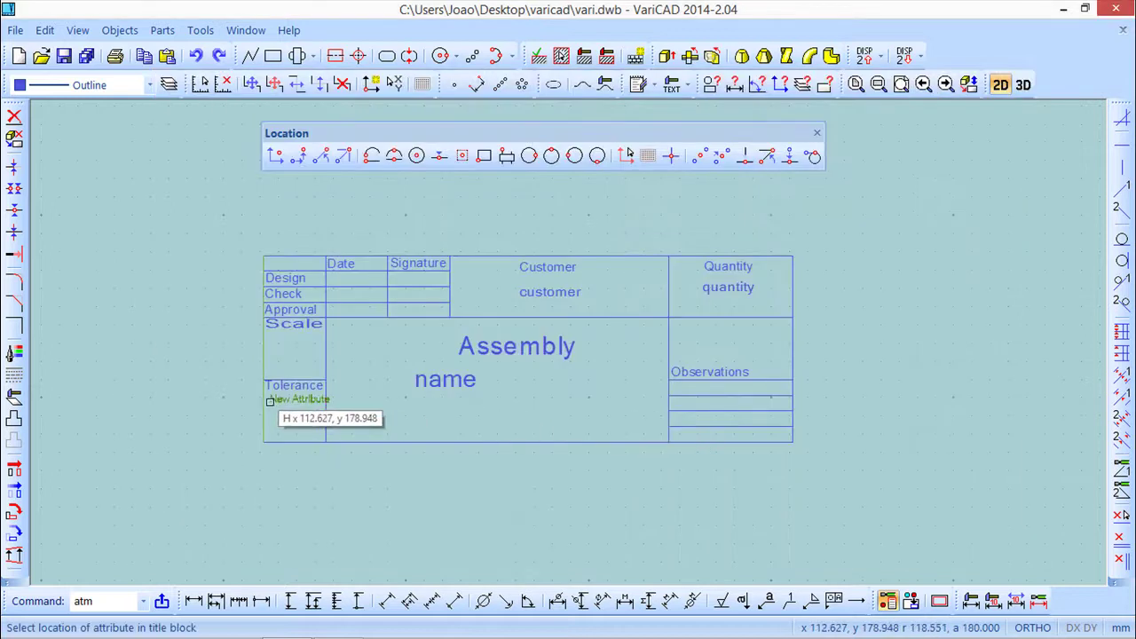
scroll(278, 404, up, 3)
scroll(273, 404, up, 1)
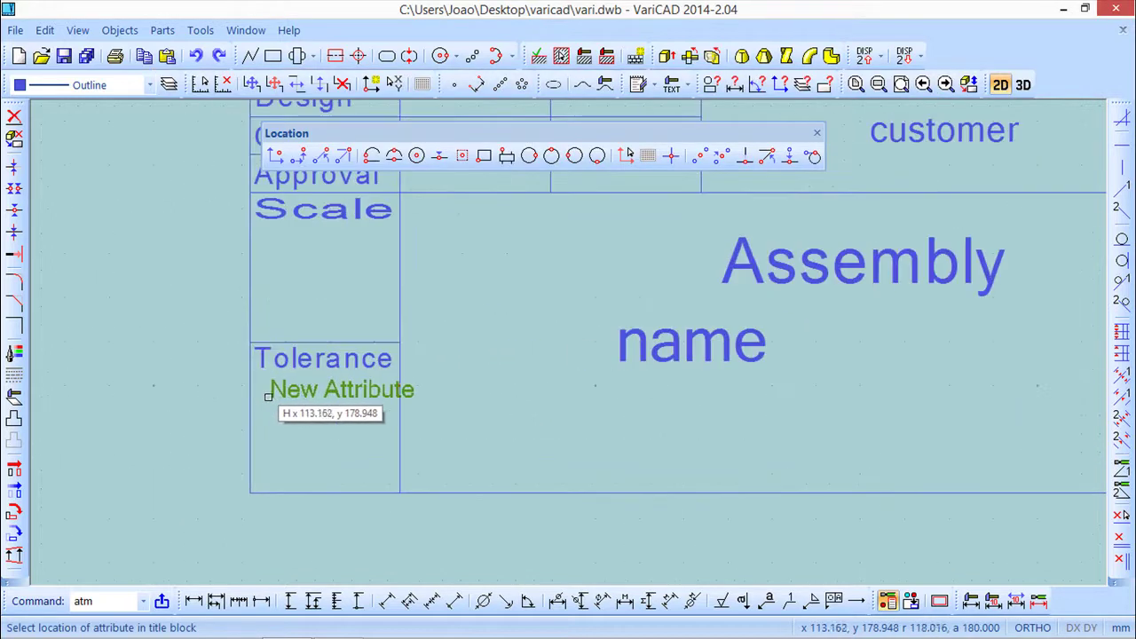
click(257, 397)
click(765, 521)
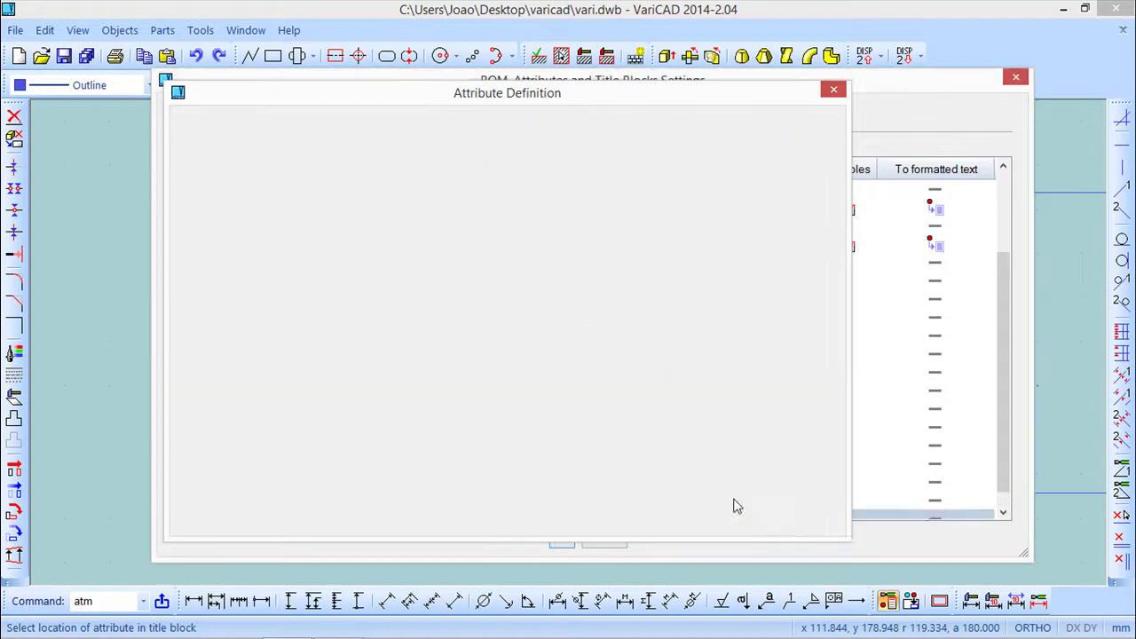
Step: Edit the scale attribute so that it is always required
mouse_move(575, 82)
mouse_down()
mouse_move(602, 313)
mouse_move(594, 382)
mouse_move(597, 126)
mouse_move(586, 89)
mouse_up()
right_click(222, 464)
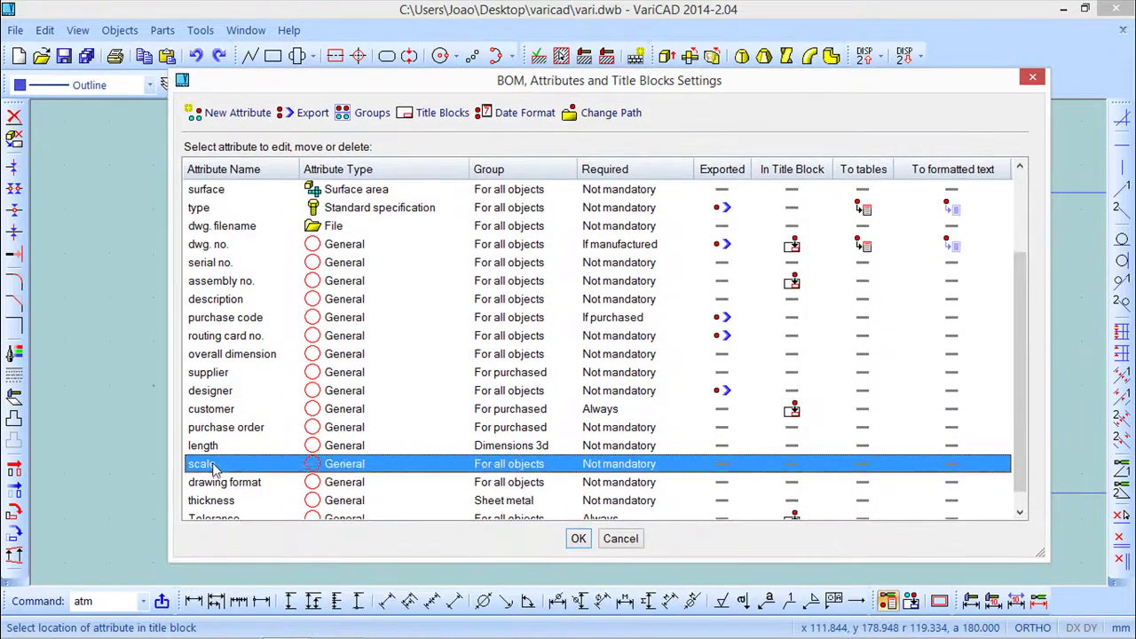
click(271, 484)
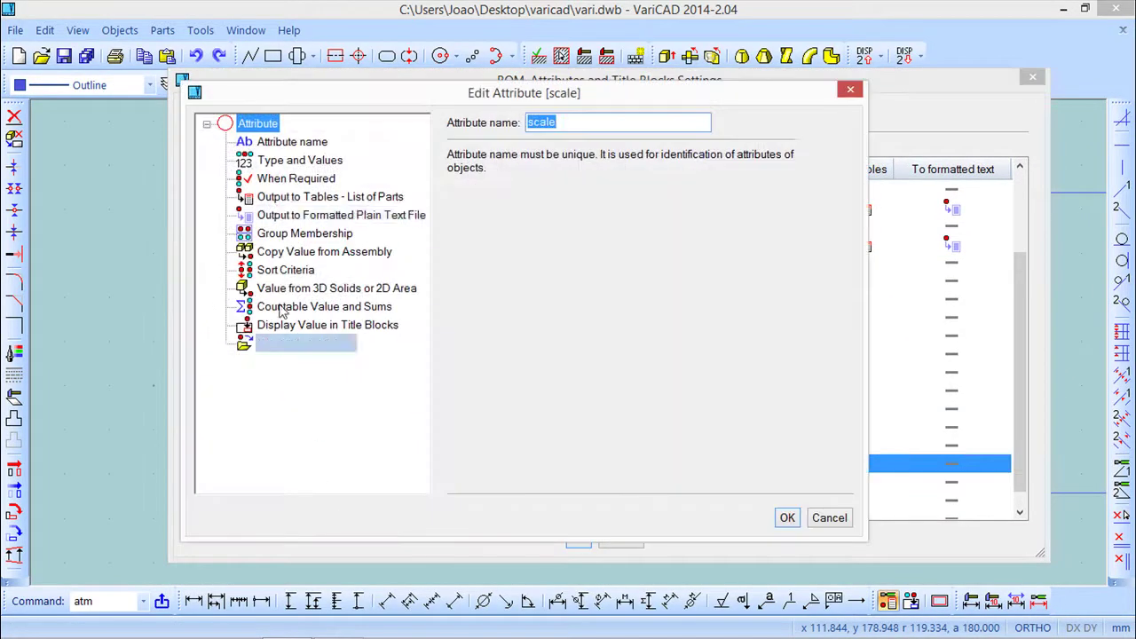
click(287, 165)
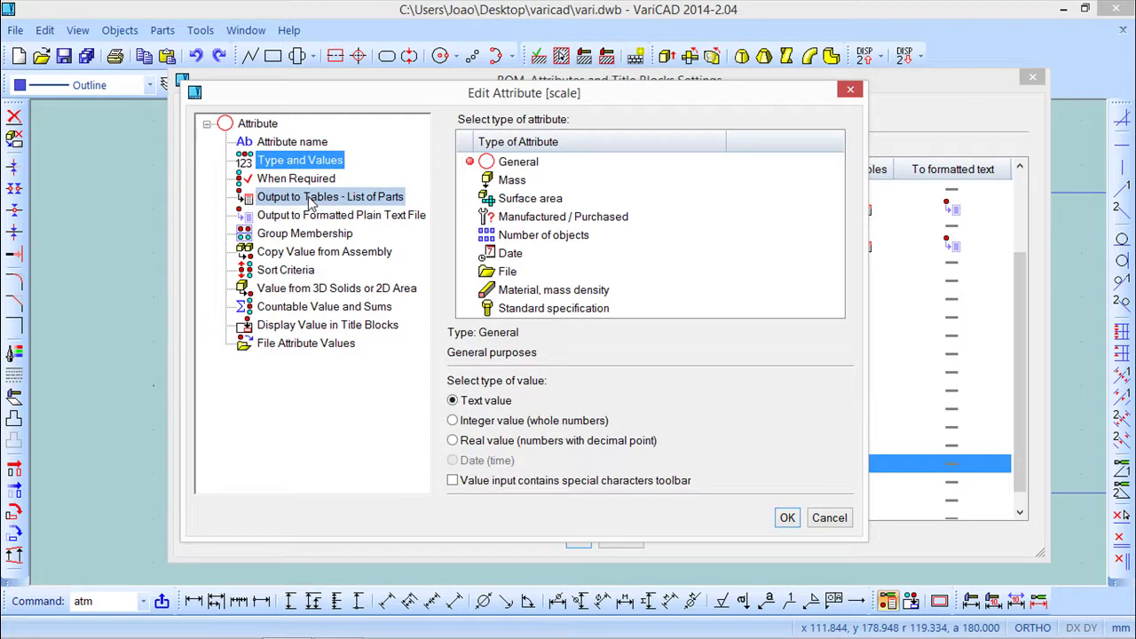
click(287, 180)
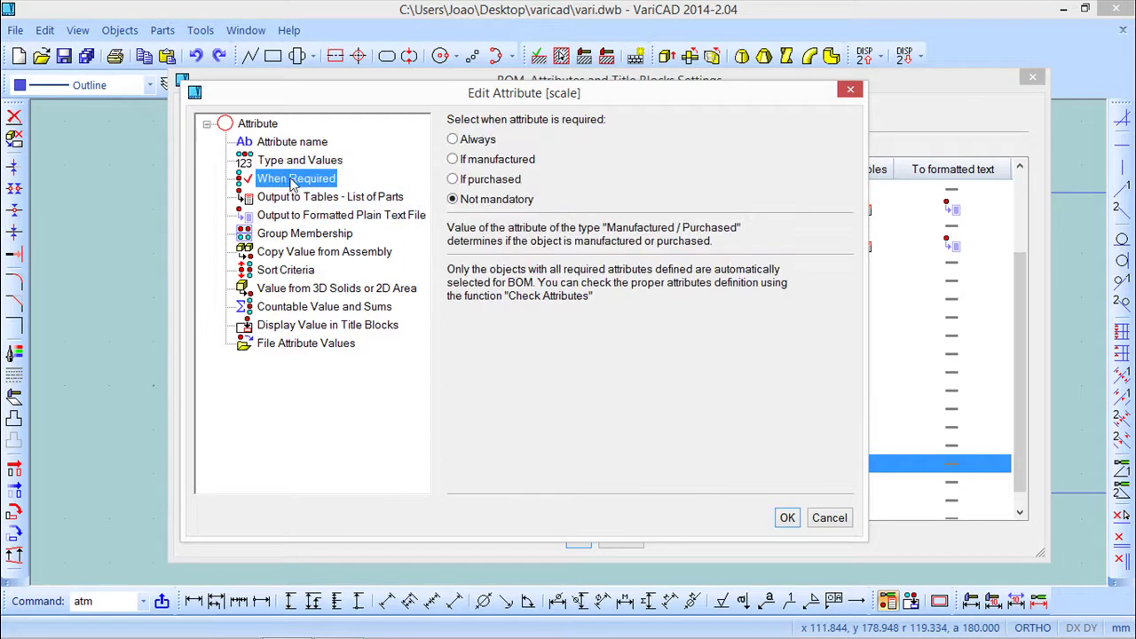
click(455, 141)
Step: Display the scale attribute in the cadsoft_varicad title block below the Scale heading, at about Dx -144.2 and Dy 26.9, and accept it
click(266, 325)
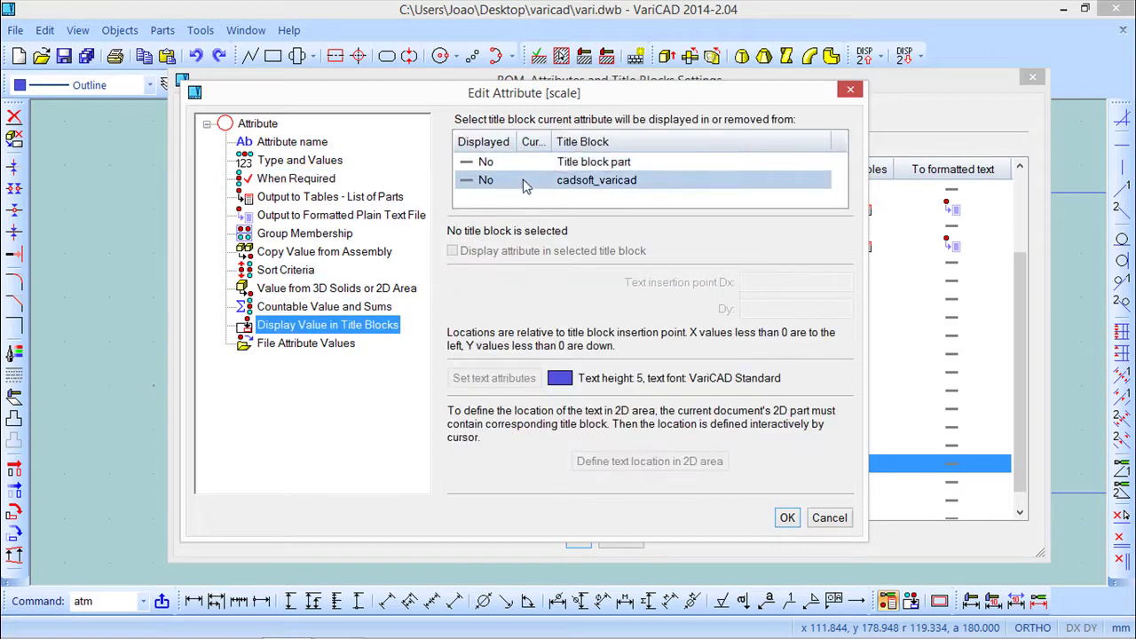
click(524, 181)
click(454, 251)
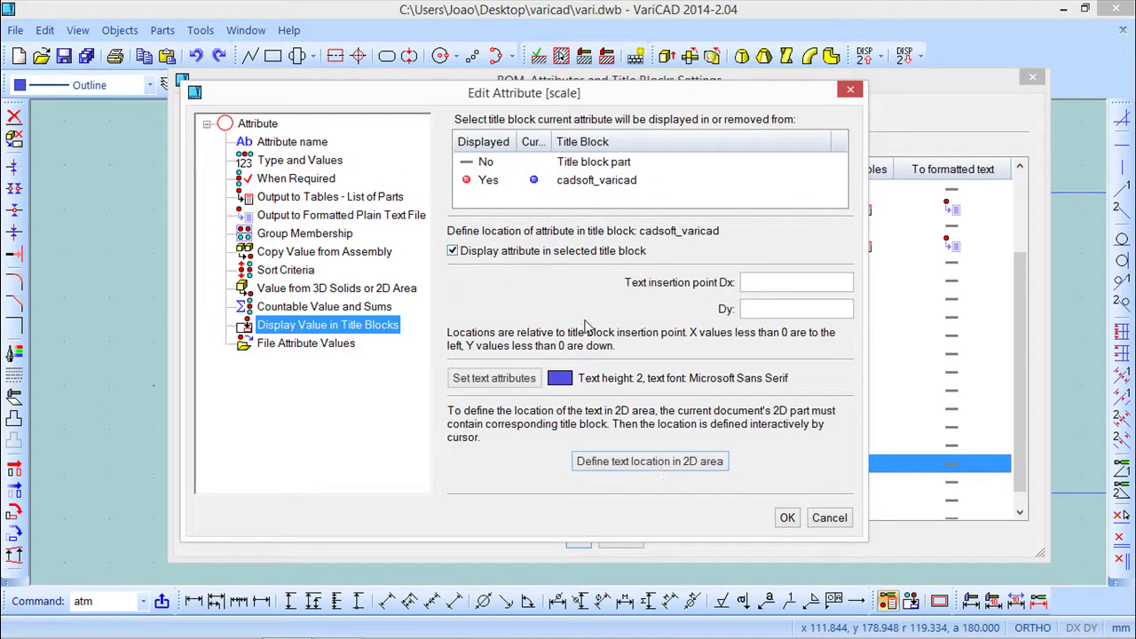
click(658, 463)
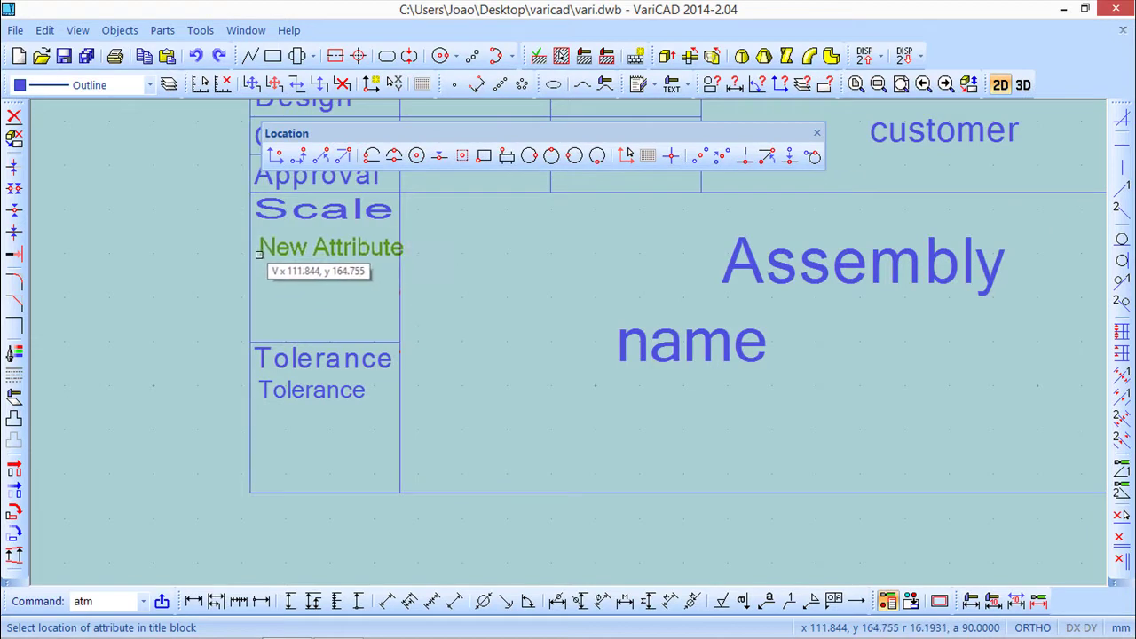
click(259, 255)
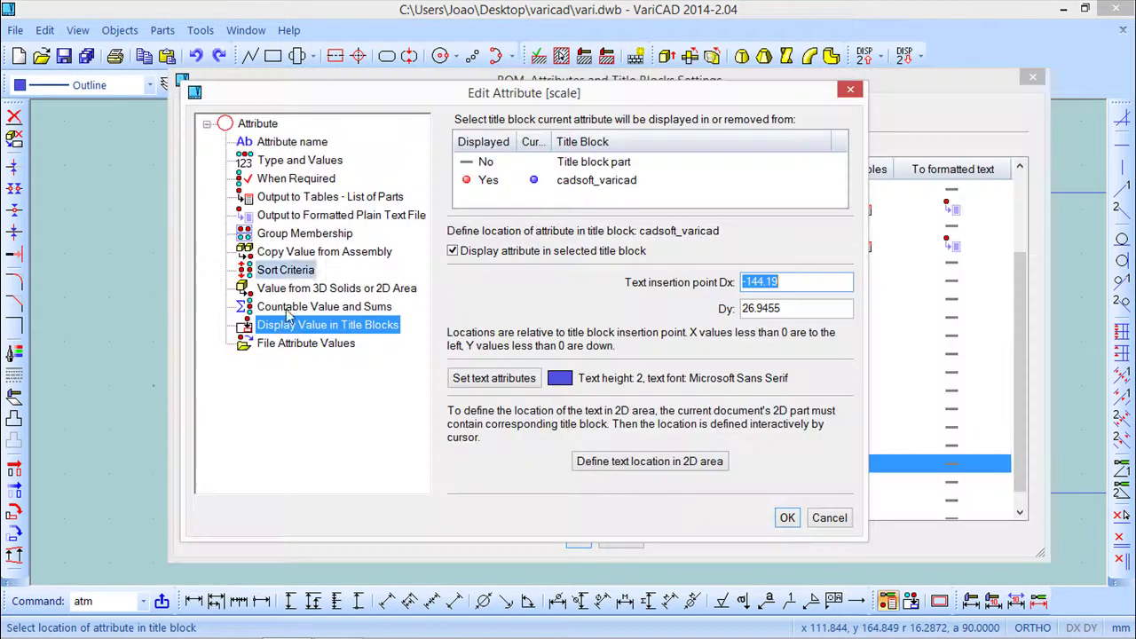
click(787, 518)
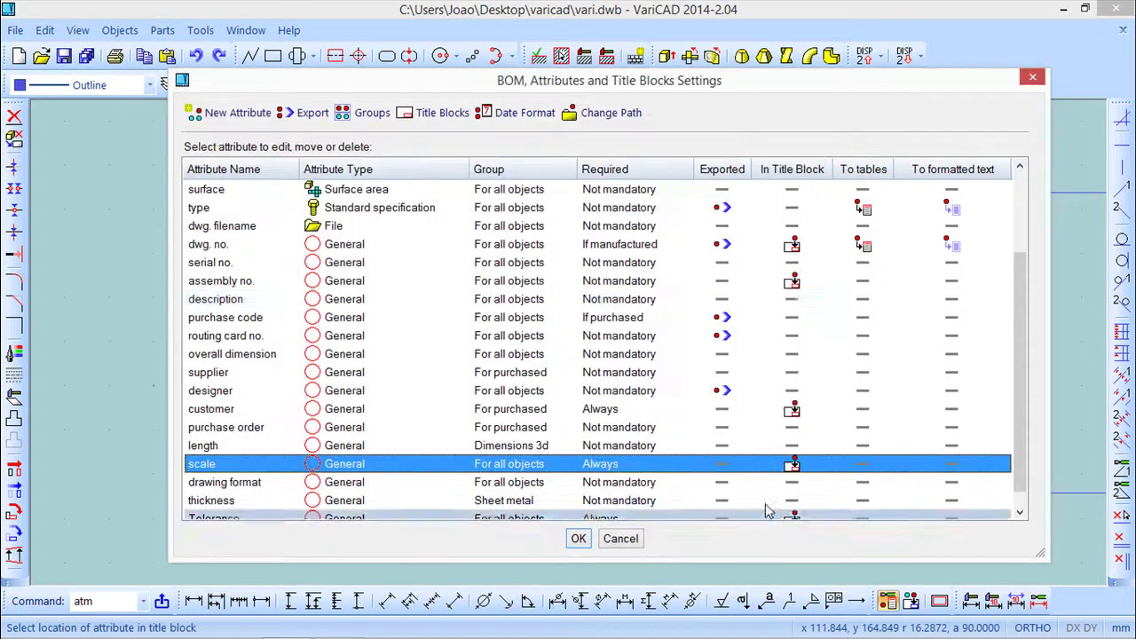
Step: Edit the date attribute so that it is always required
mouse_move(568, 82)
mouse_down()
mouse_move(612, 622)
mouse_move(595, 479)
mouse_up()
mouse_move(601, 252)
middle_down()
mouse_move(541, 439)
mouse_move(545, 381)
middle_up()
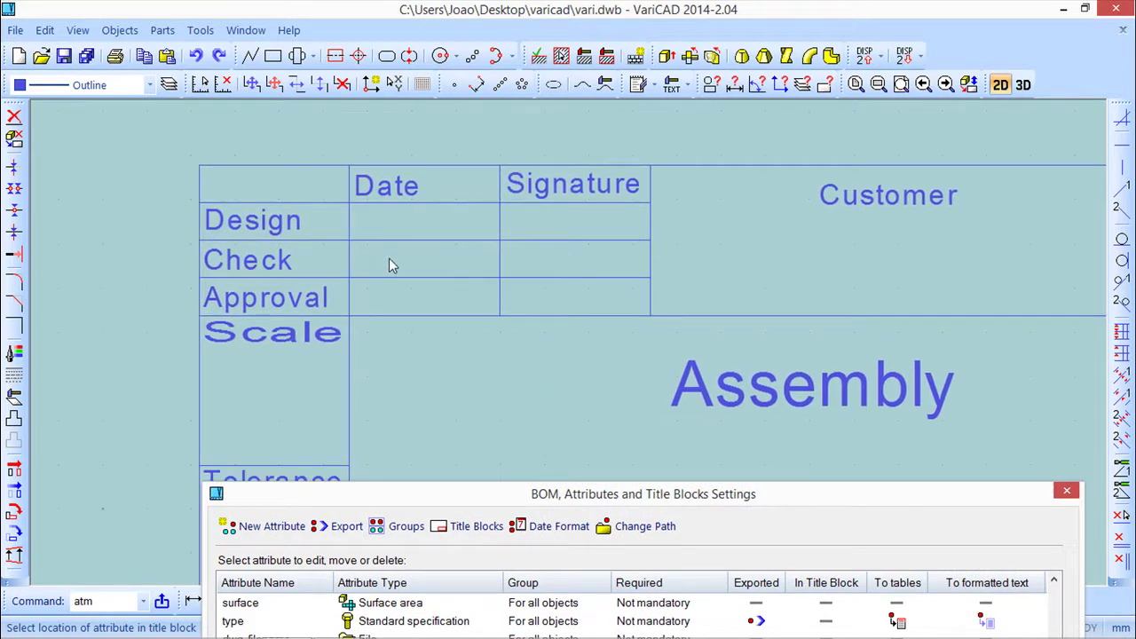
drag(548, 495, 524, 131)
scroll(381, 329, up, 2)
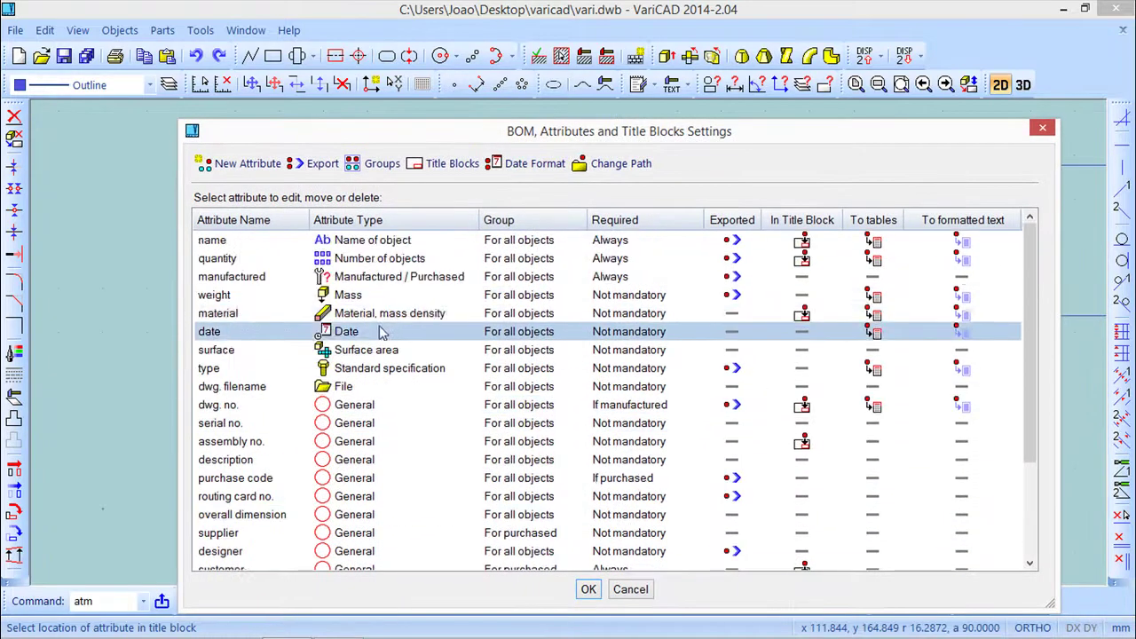
scroll(217, 350, down, 2)
scroll(213, 310, up, 1)
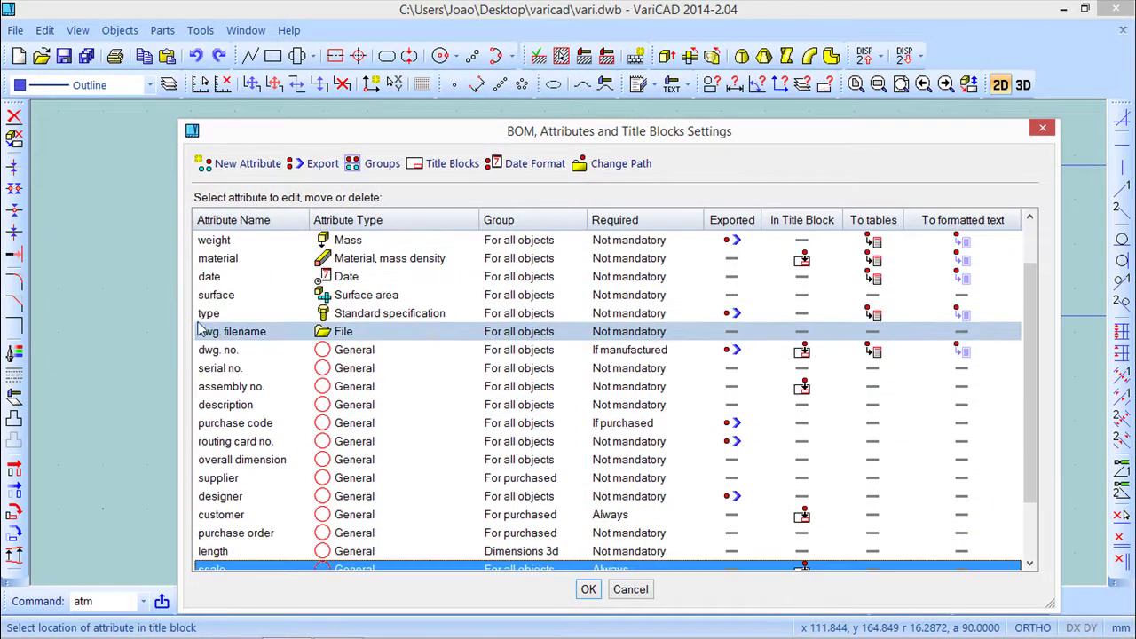
right_click(213, 282)
click(287, 293)
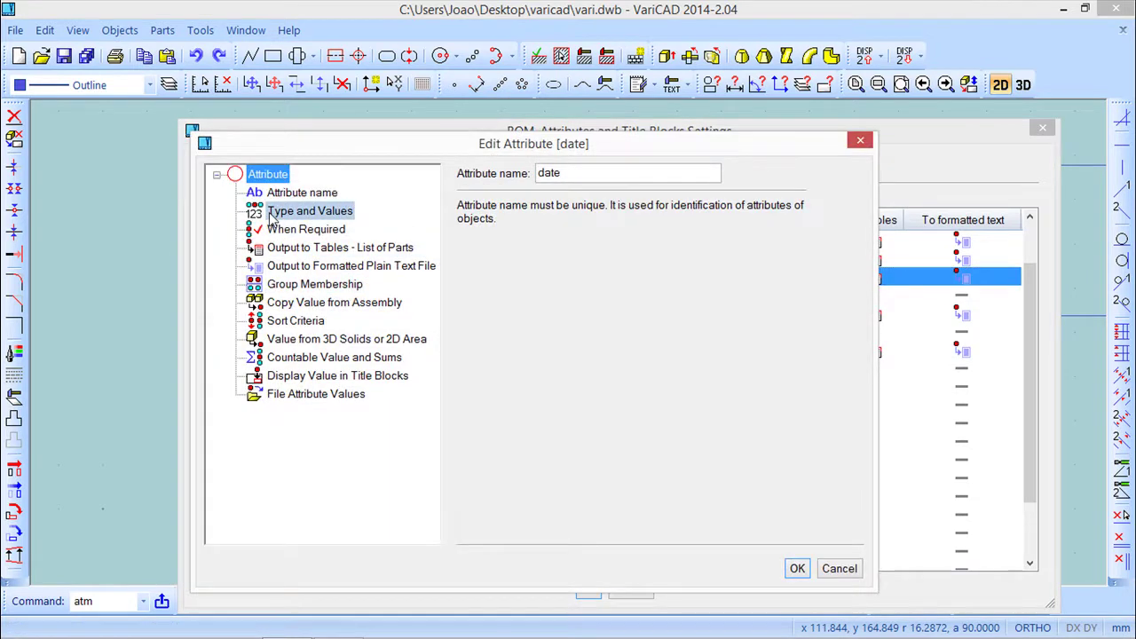
click(277, 219)
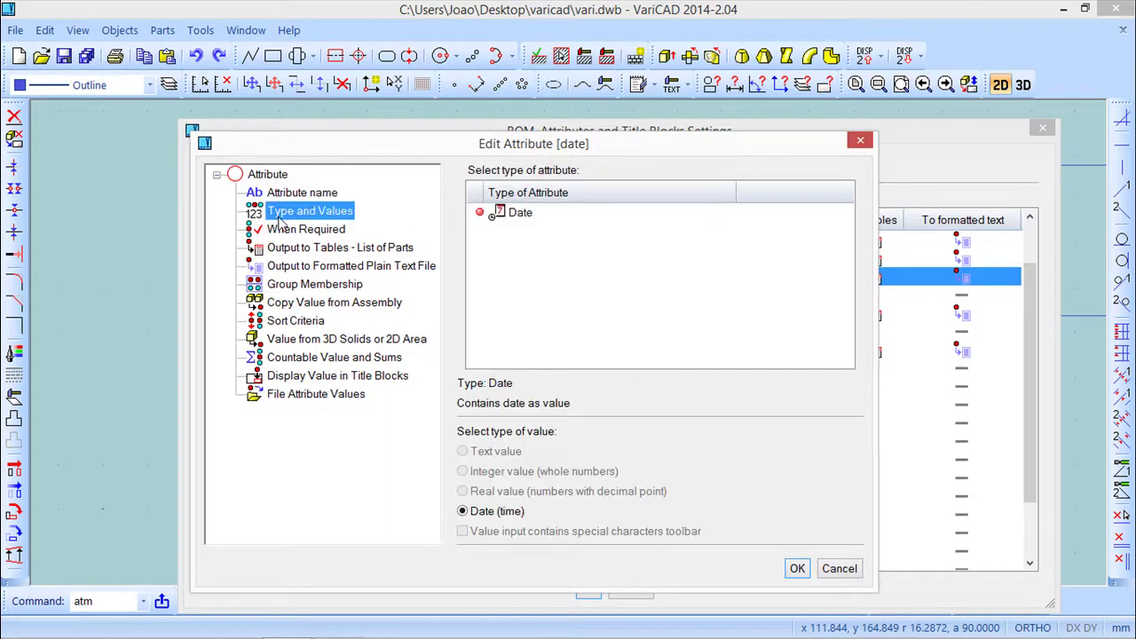
click(286, 229)
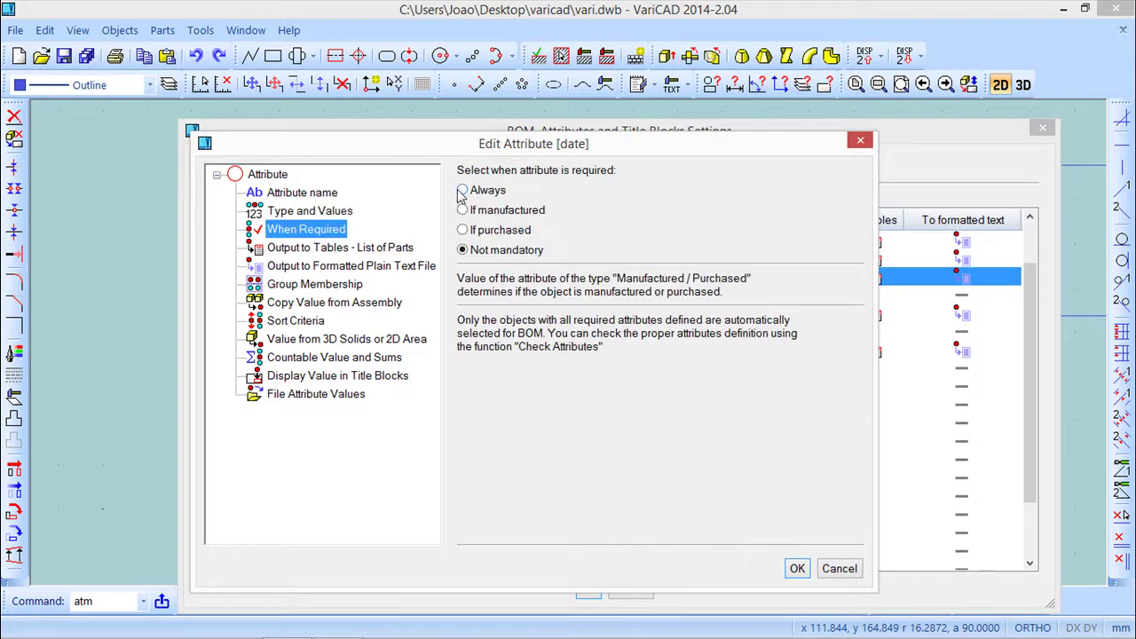
click(464, 192)
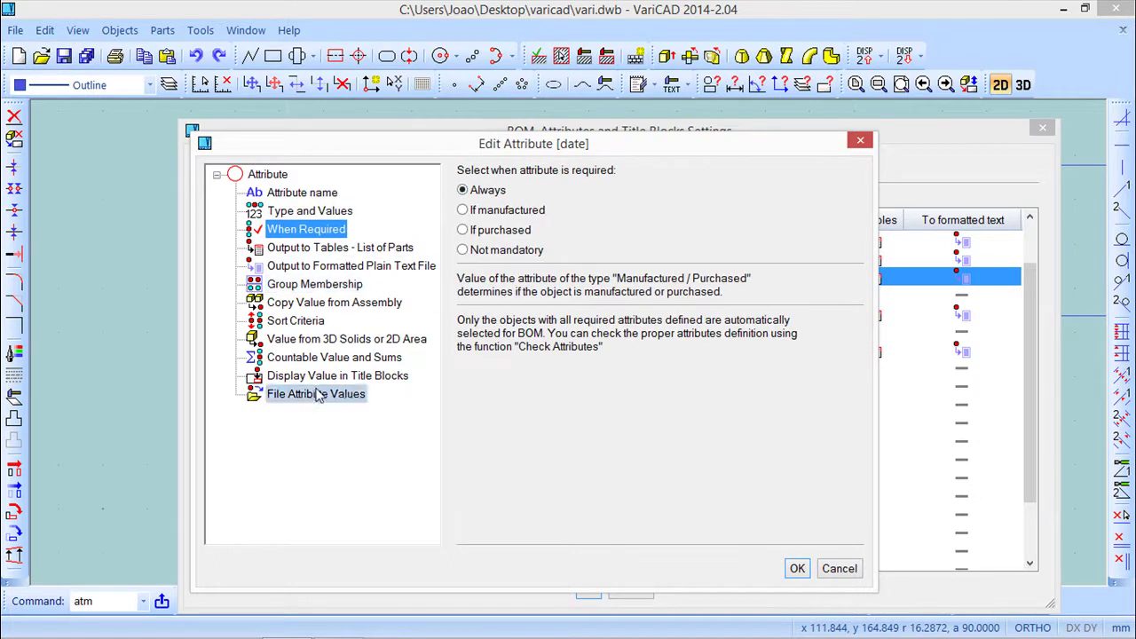
Step: Display the date attribute in the cadsoft_varicad title block, in the Design row under Date at about Dx -127.5 and Dy 43.6, and accept it
click(337, 376)
click(499, 234)
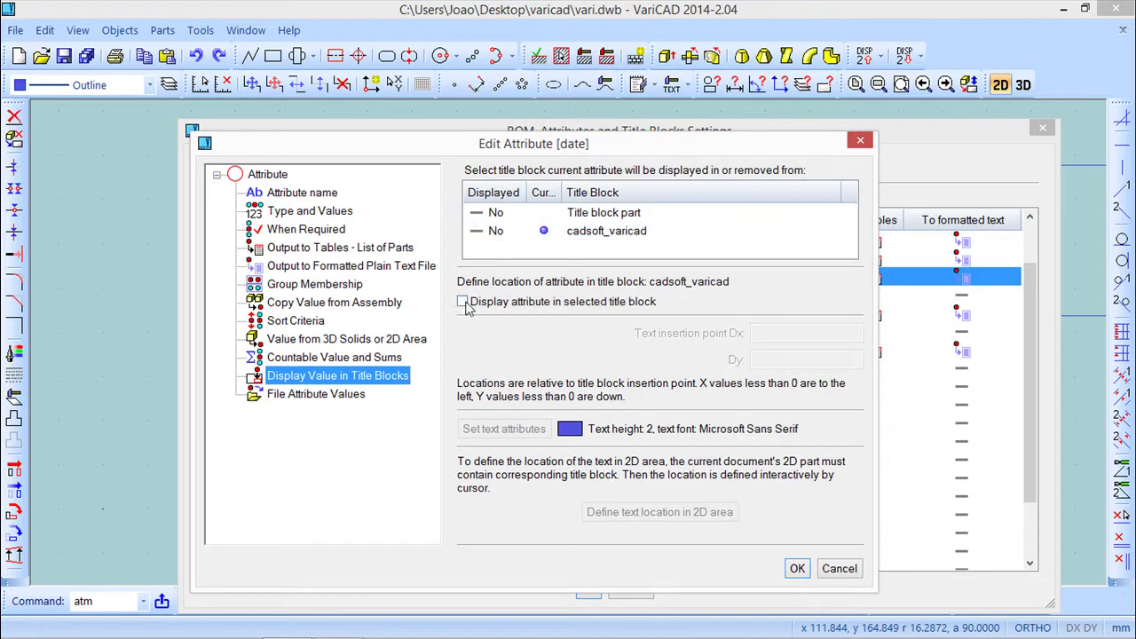
click(463, 301)
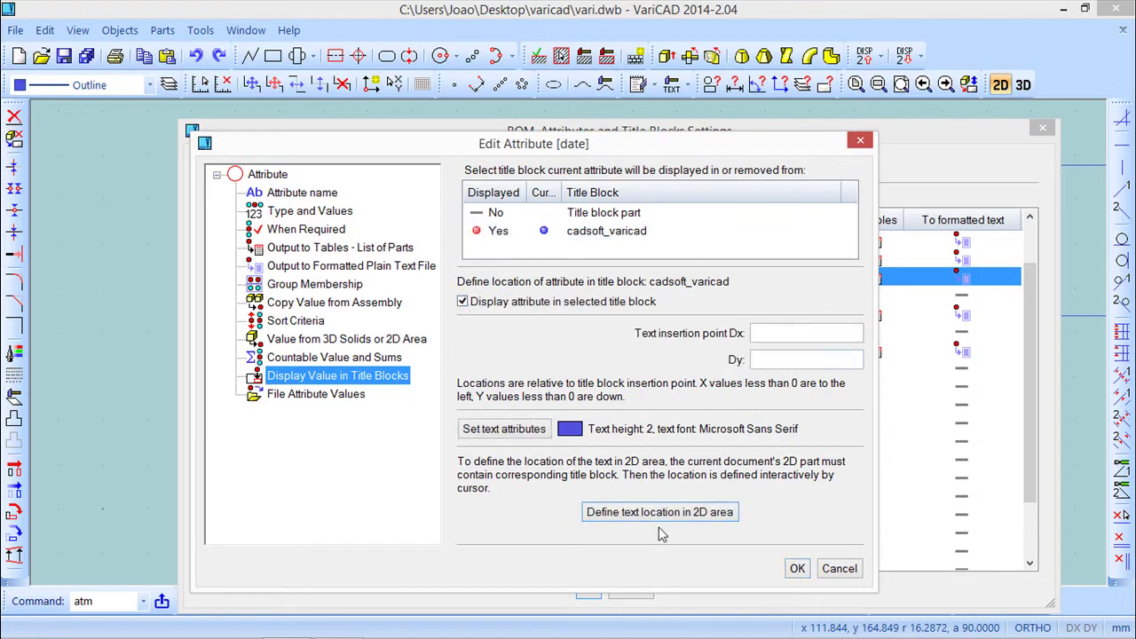
click(660, 513)
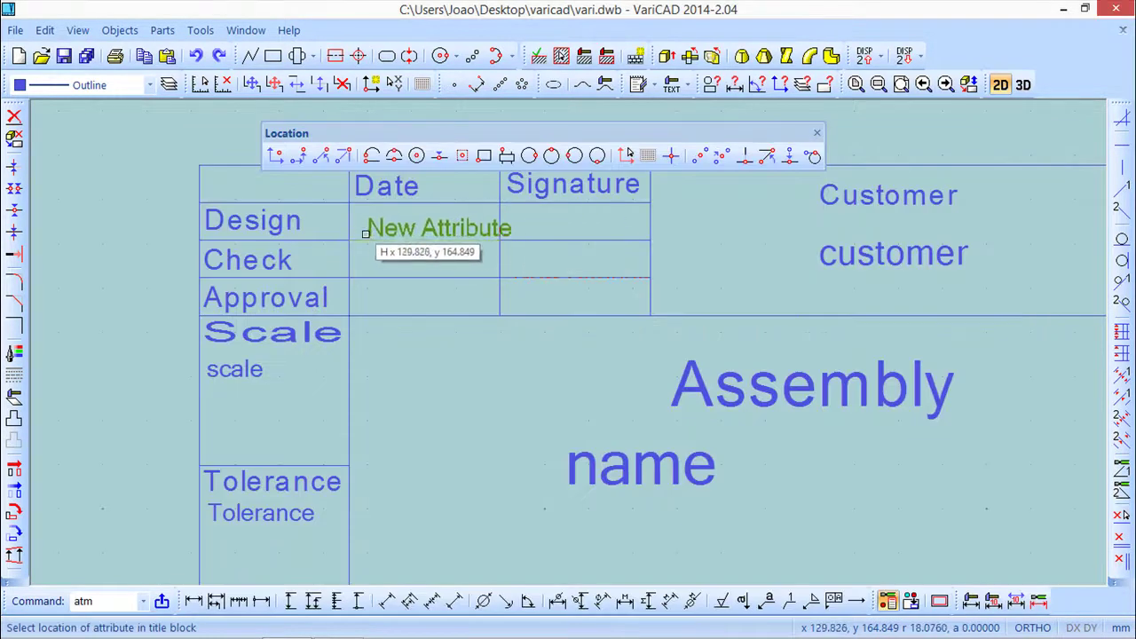
scroll(364, 237, down, 1)
scroll(364, 237, up, 2)
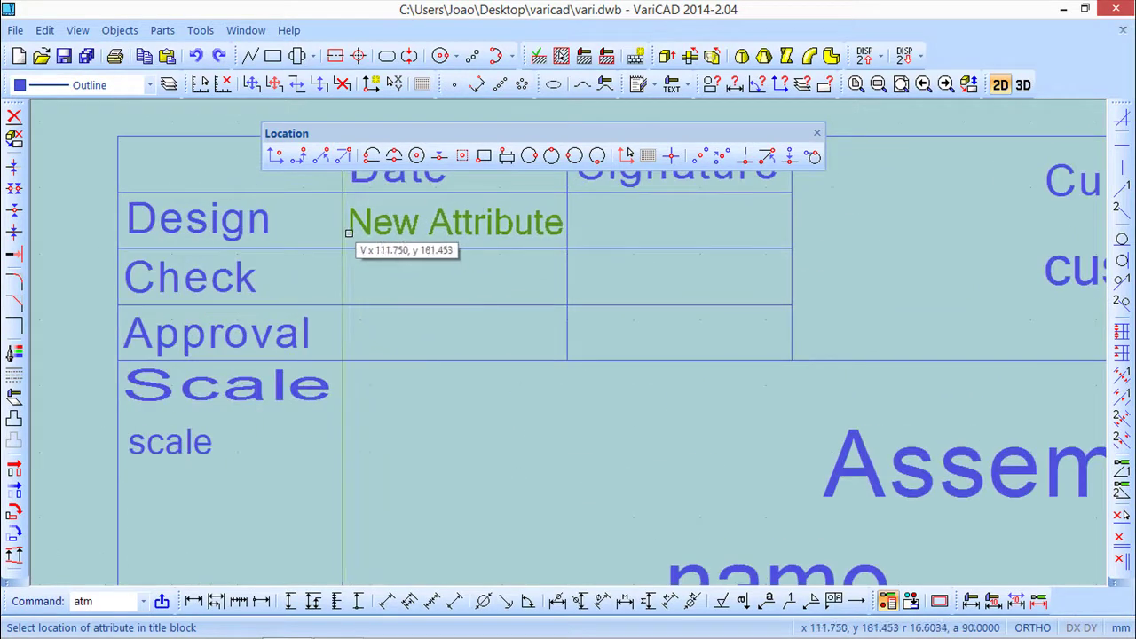
click(350, 232)
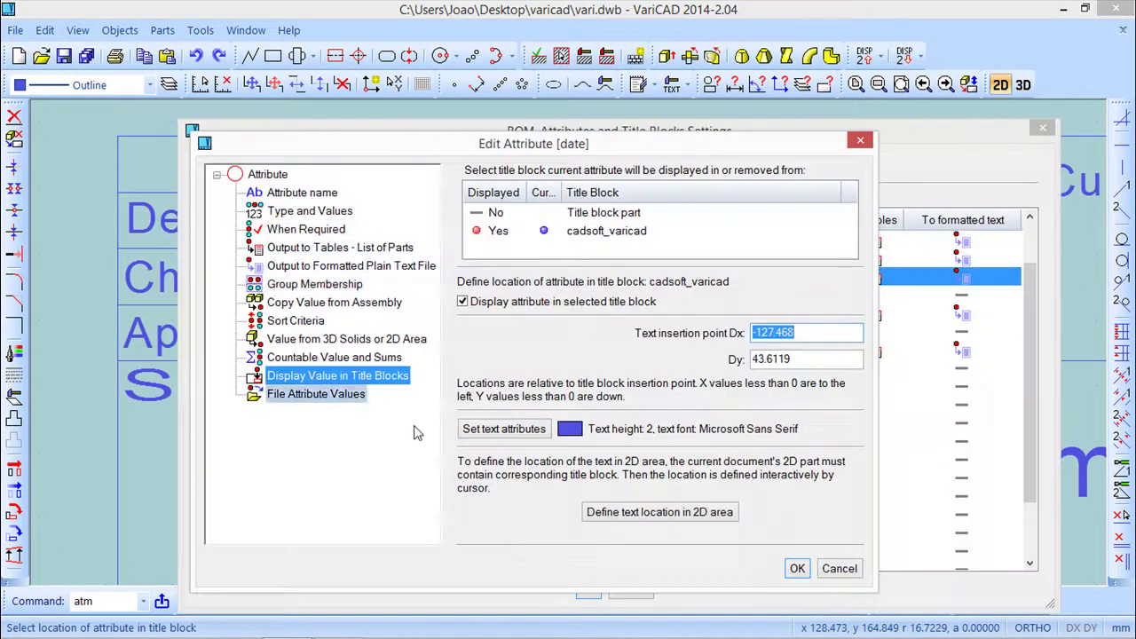
click(798, 571)
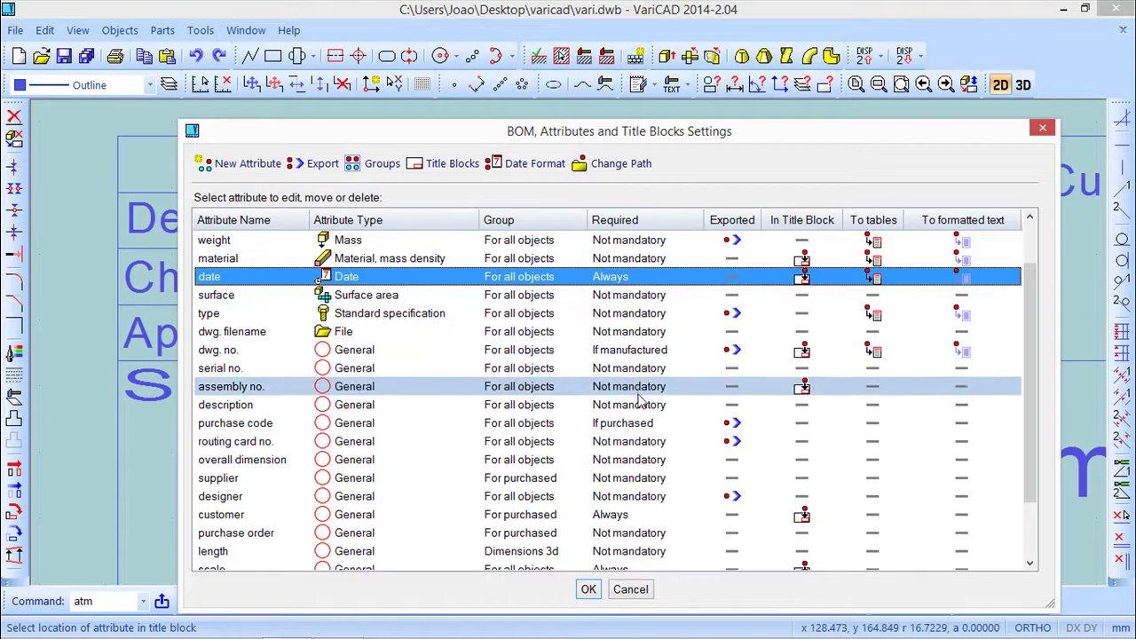
Step: Review the attribute list and accept the BOM, attributes and title block settings
scroll(626, 391, up, 1)
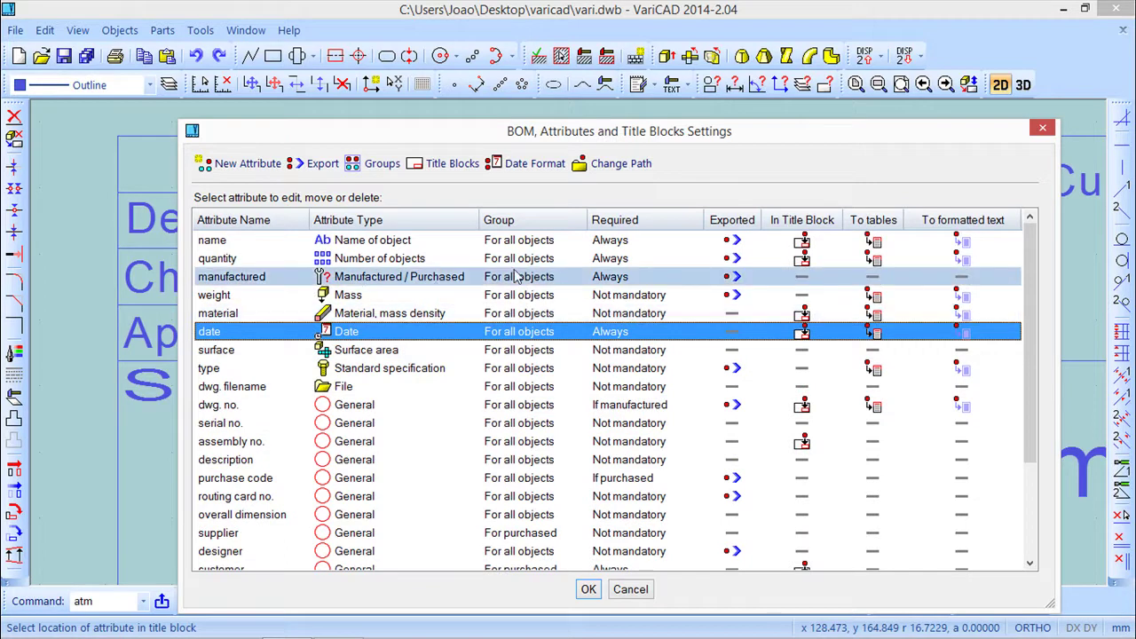
scroll(689, 280, down, 2)
scroll(685, 278, up, 3)
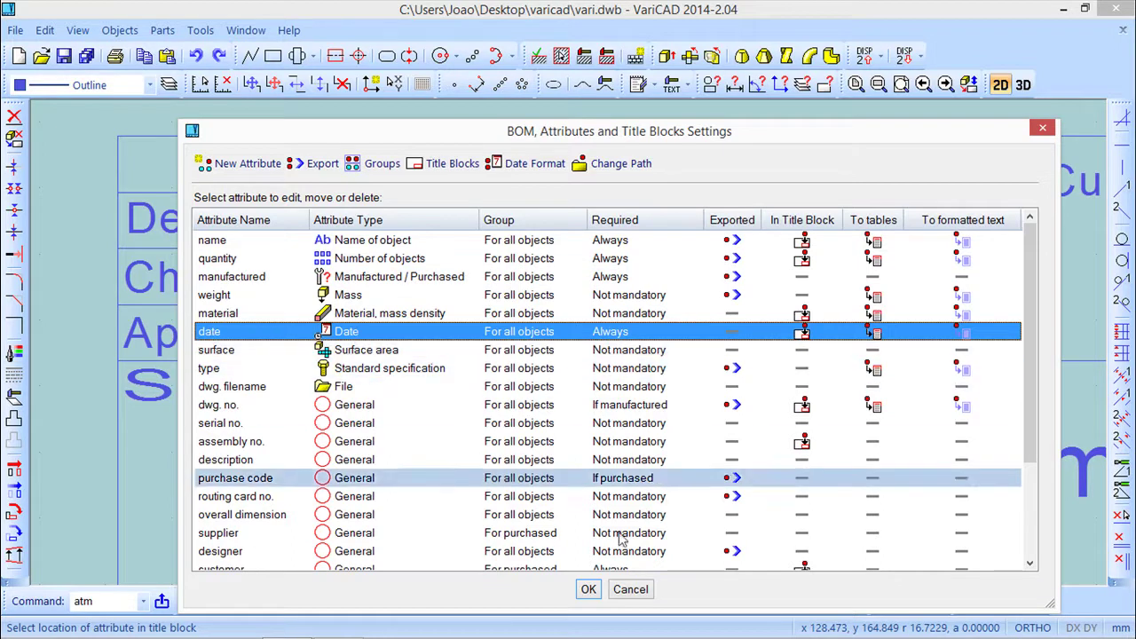
scroll(601, 471, down, 3)
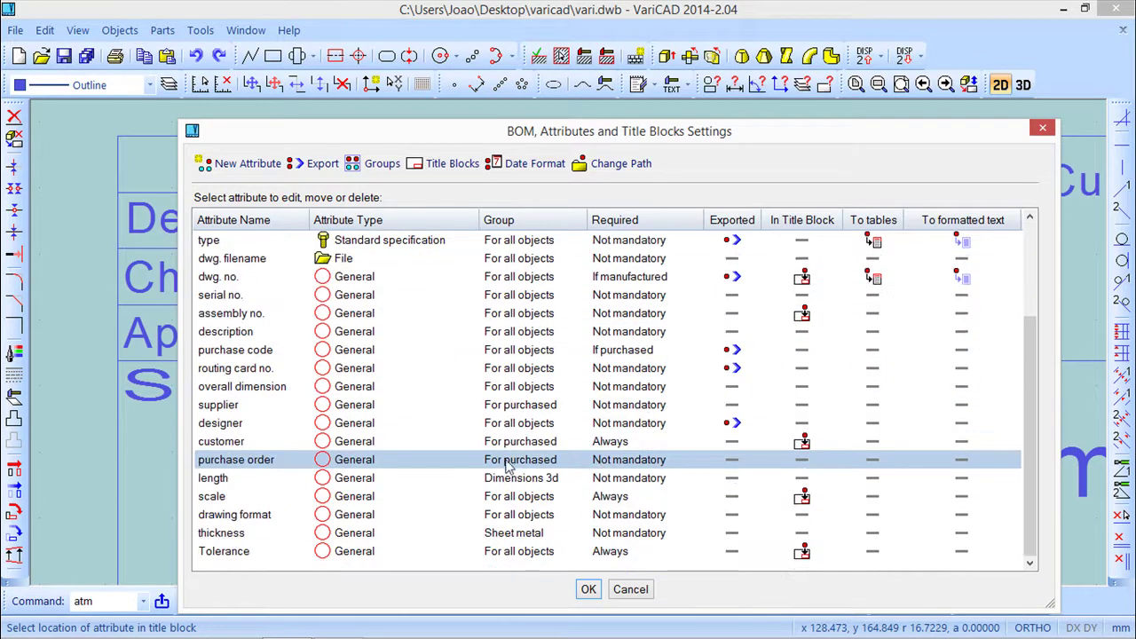
click(588, 590)
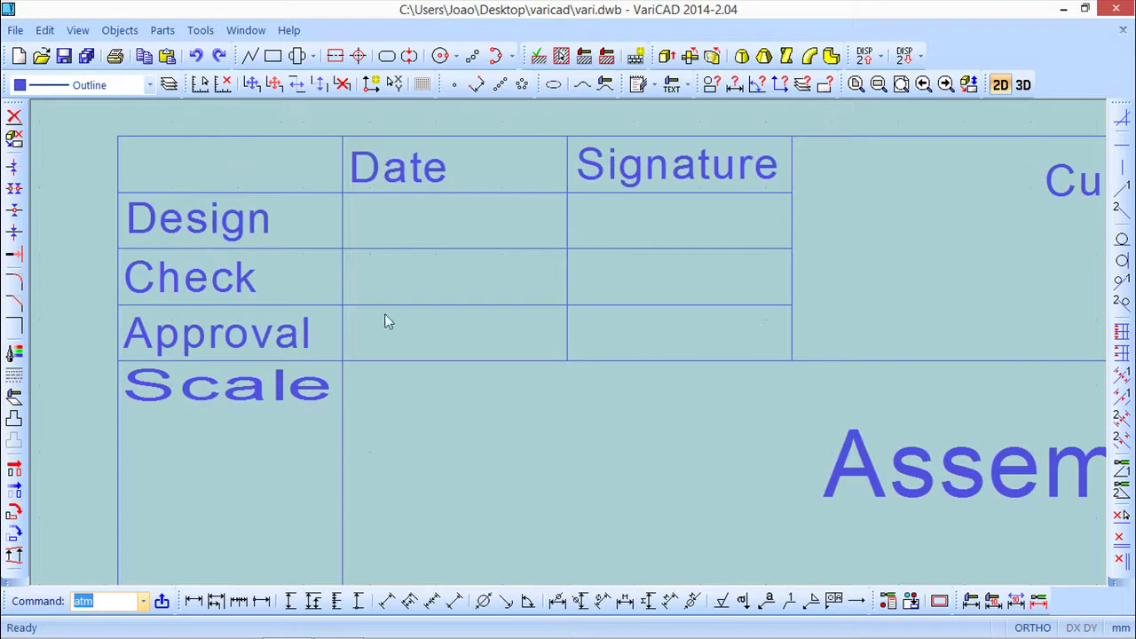
scroll(464, 318, down, 5)
mouse_move(721, 435)
middle_down()
mouse_move(602, 291)
mouse_move(583, 408)
mouse_move(645, 371)
middle_up()
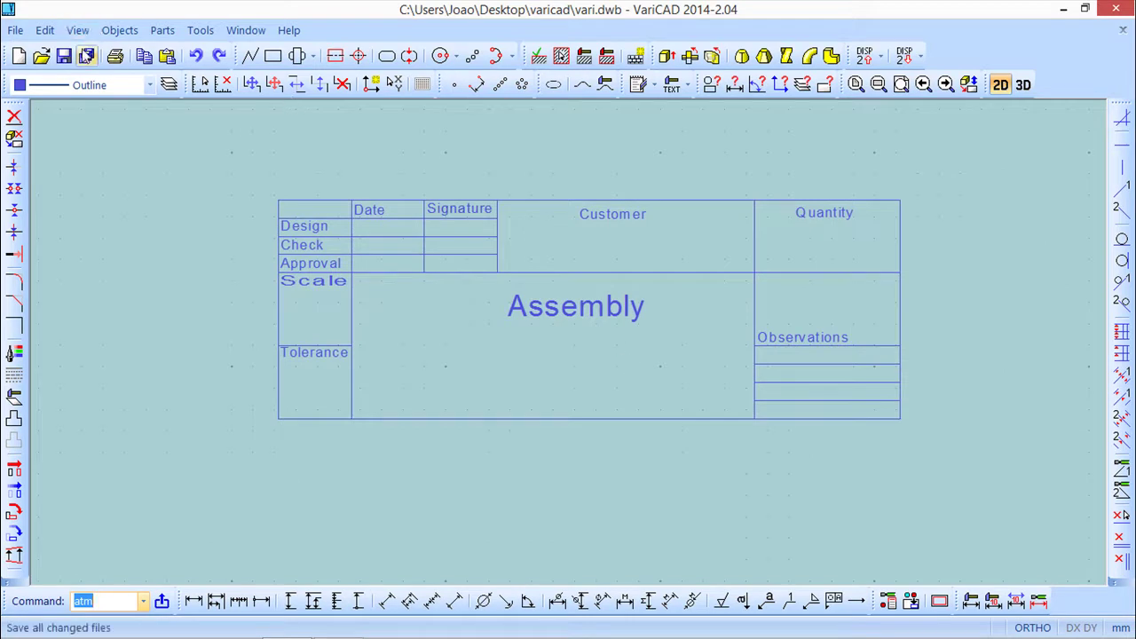
Step: Create a new A3 millimetre file at scale 1:1, starting in 3D, and insert a box solid
click(18, 56)
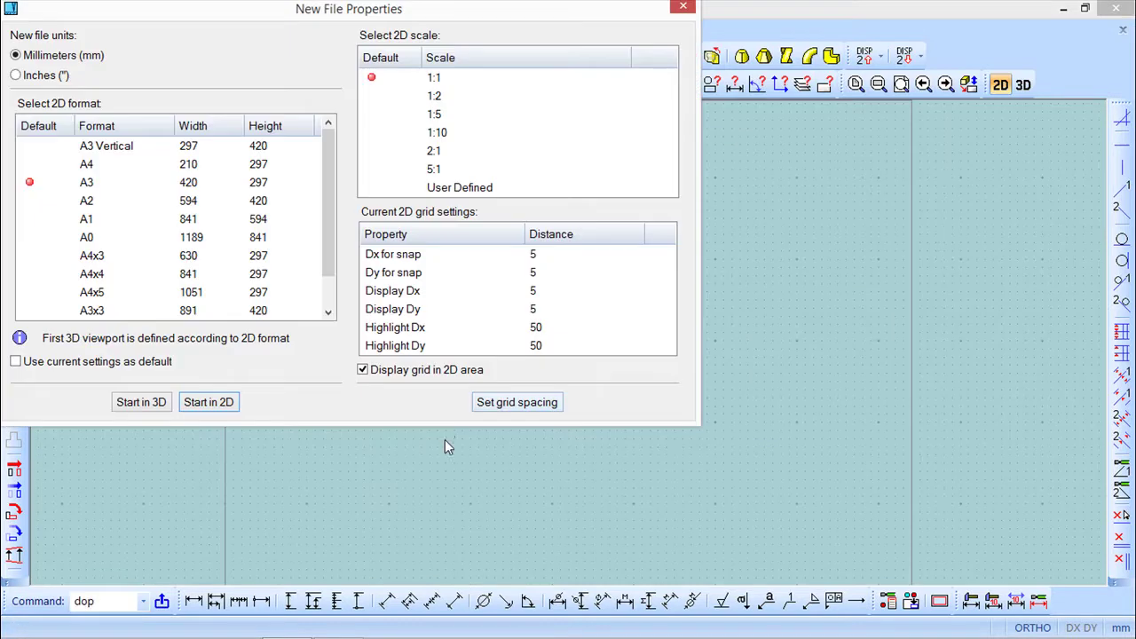
click(133, 402)
click(250, 56)
click(672, 463)
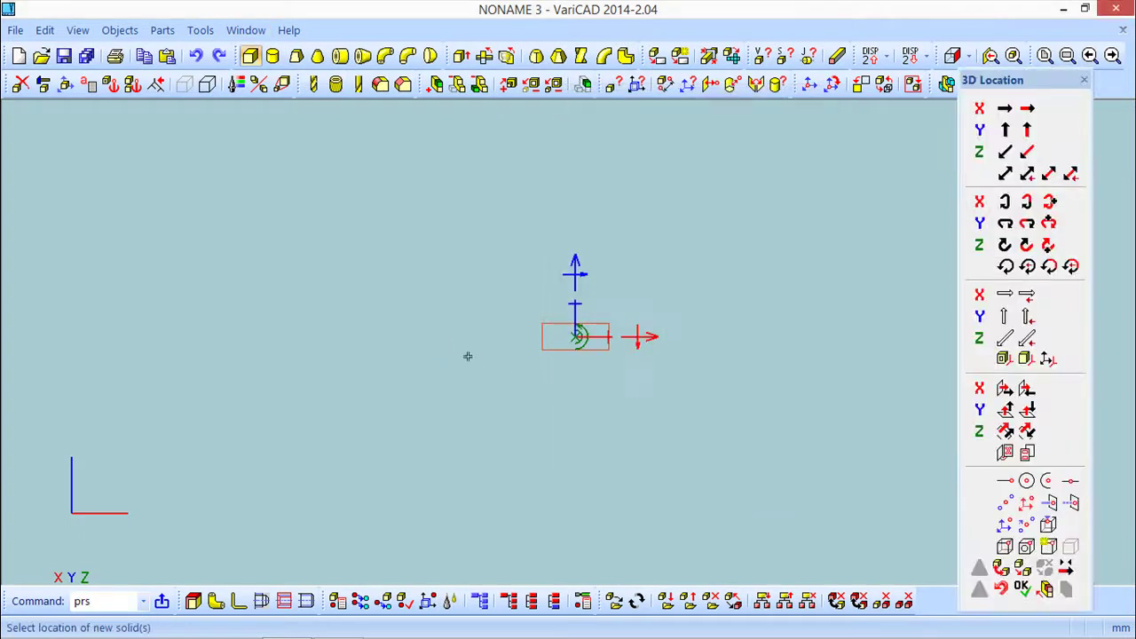
click(456, 347)
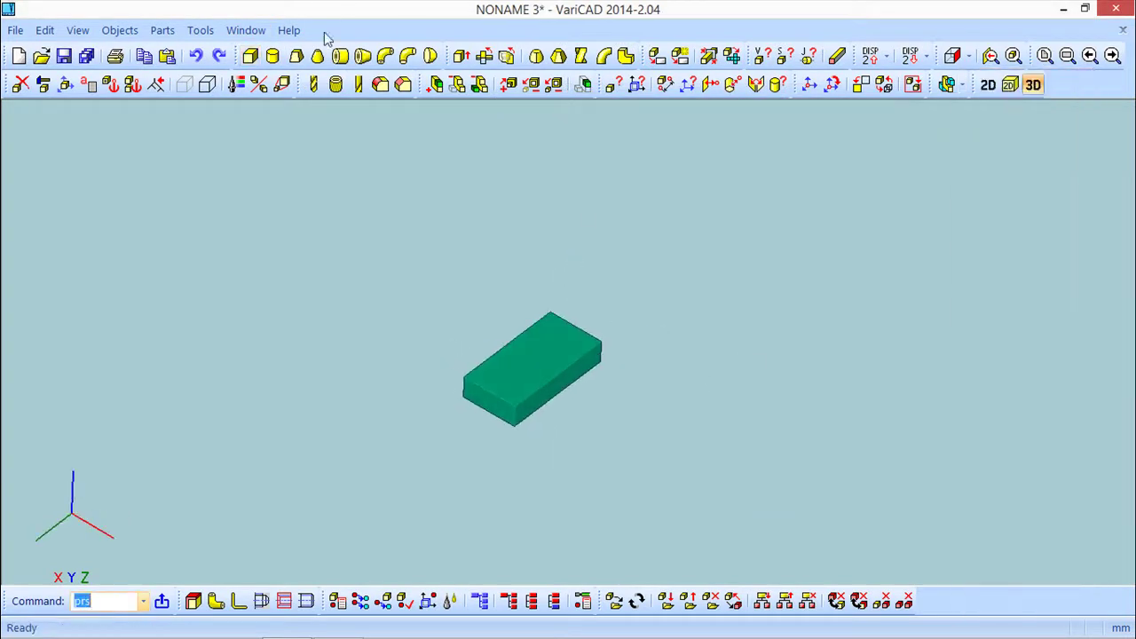
Step: Insert a cylinder of diameter 20 and length 30 at the proposed location, overlapping the box
click(273, 56)
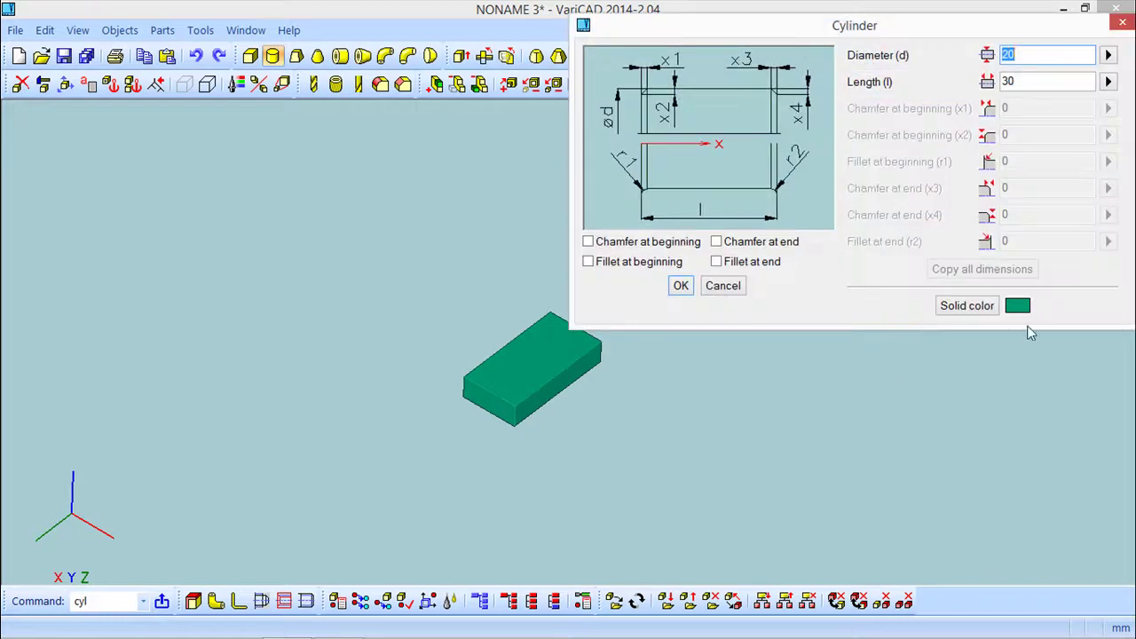
click(682, 288)
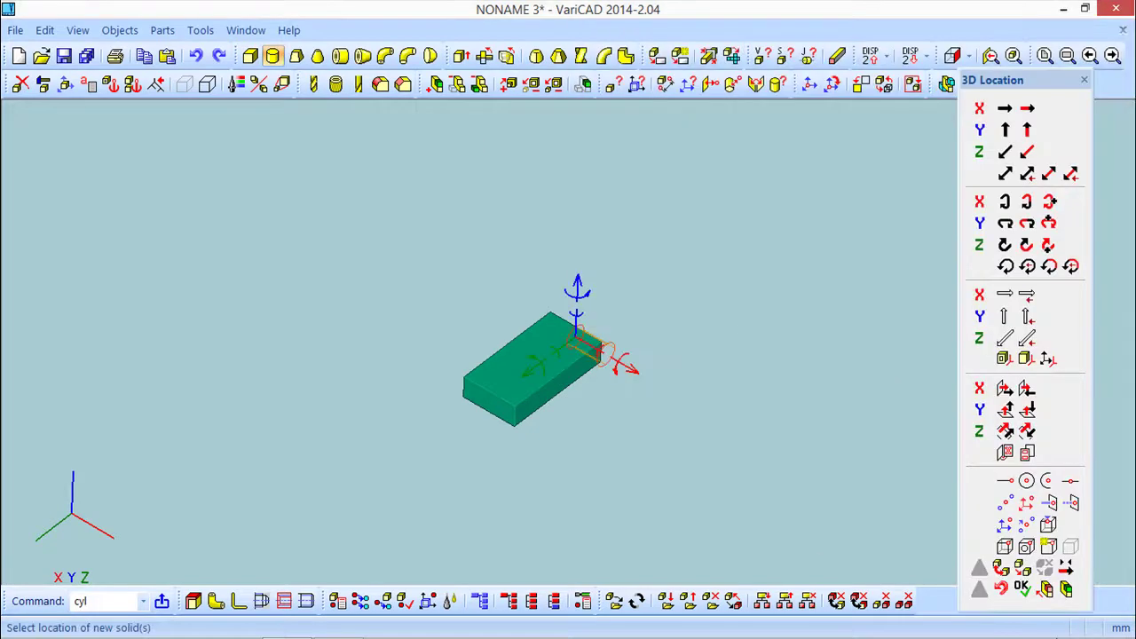
click(1022, 588)
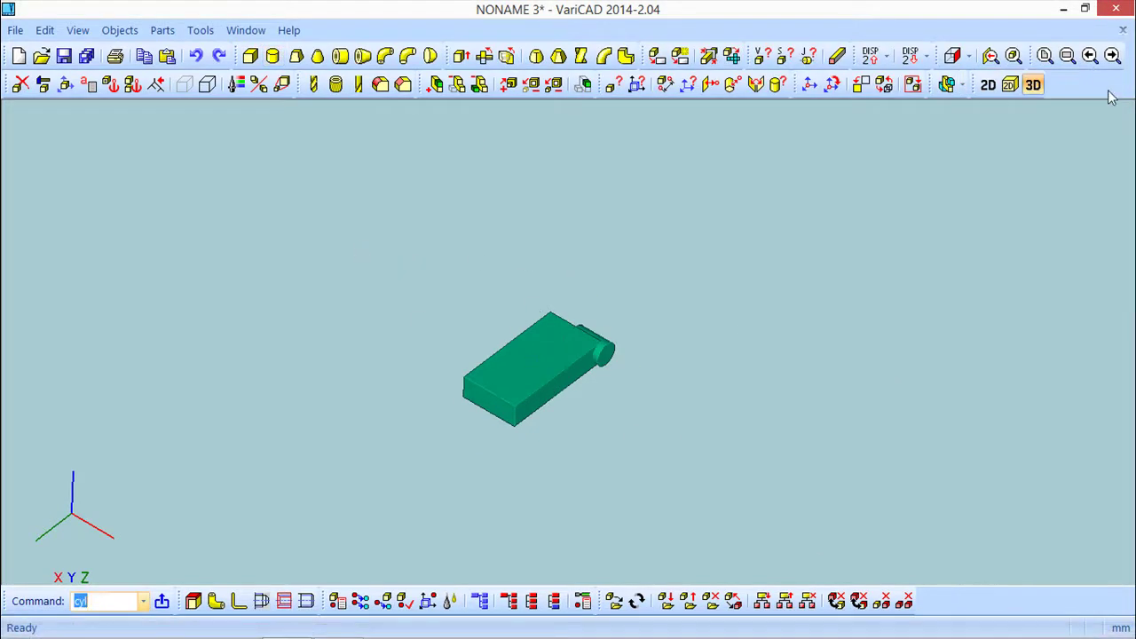
Step: Create 2D front, left and top views of all solids without hidden lines and place them inside the drawing sheet
click(988, 84)
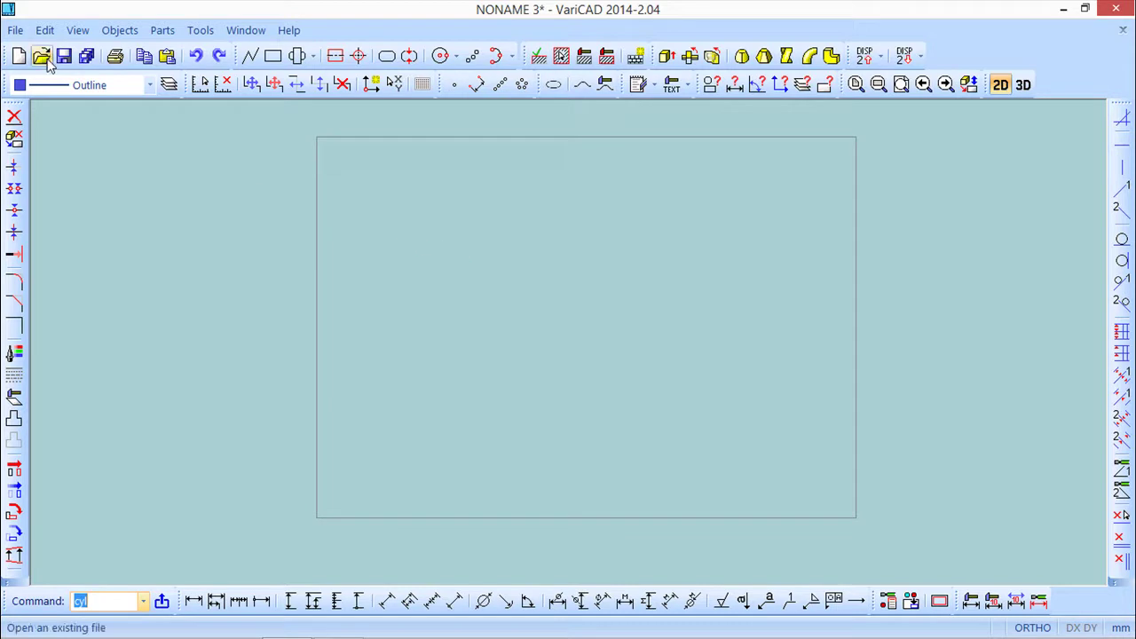
click(120, 31)
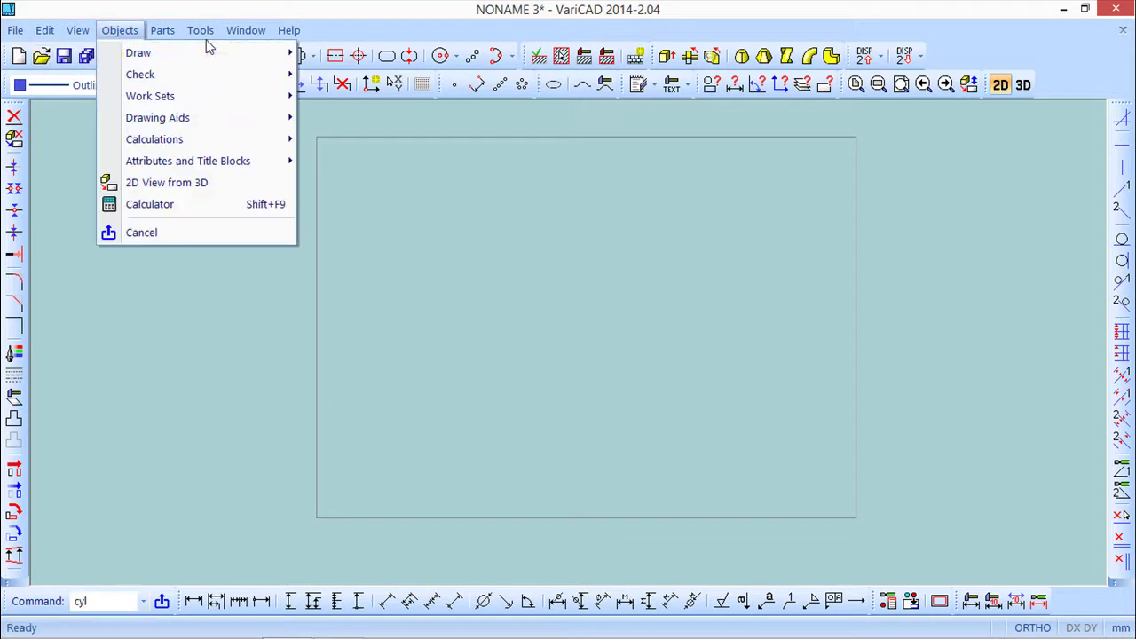
click(190, 185)
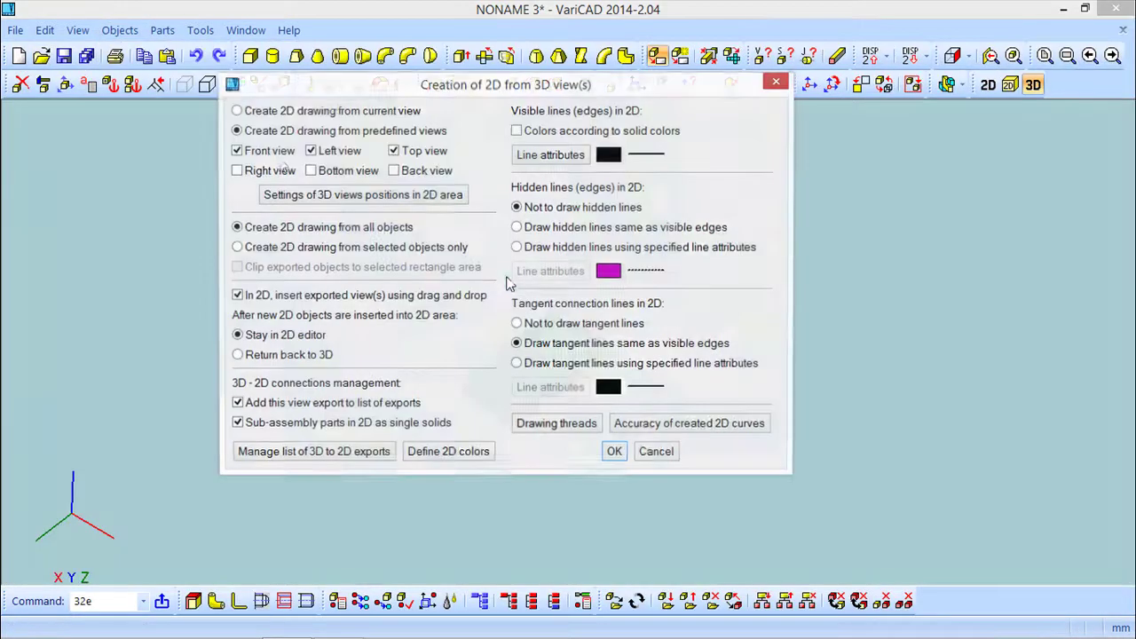
click(614, 455)
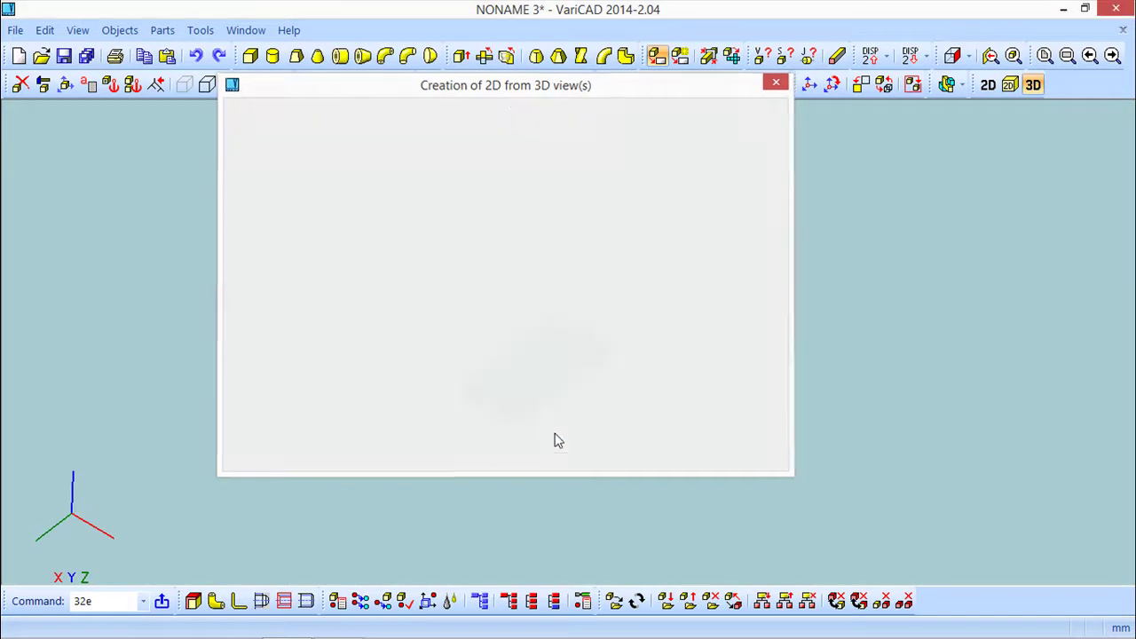
click(397, 377)
scroll(569, 396, down, 2)
middle_drag(656, 374, 592, 385)
scroll(457, 346, up, 2)
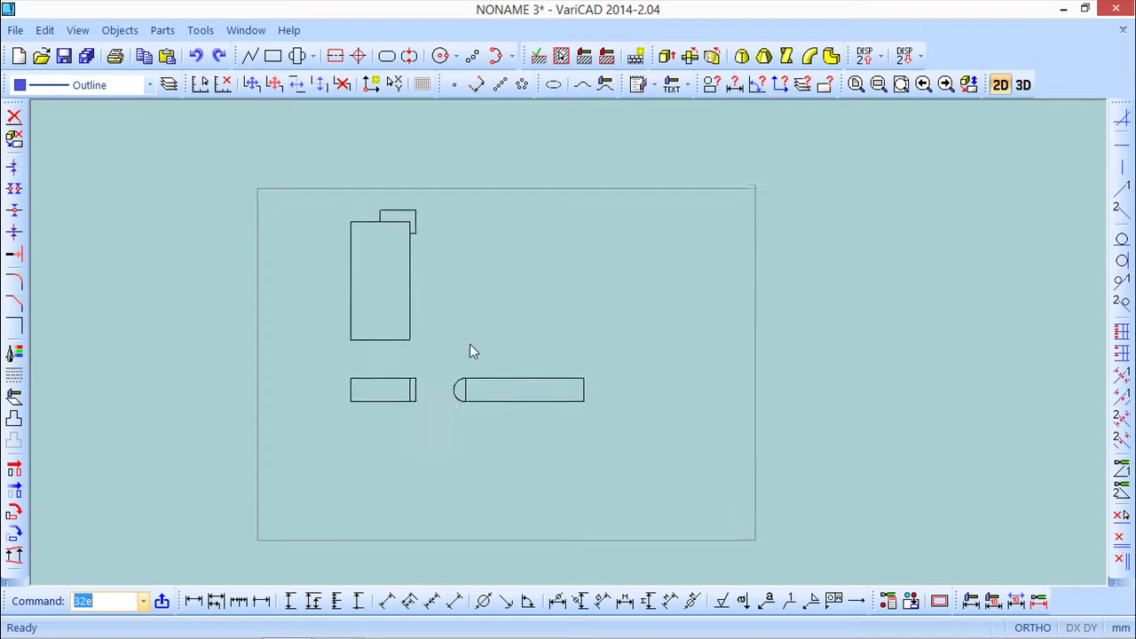
Step: Insert the cadsoft_varicad title block into the 2D drawing
click(120, 30)
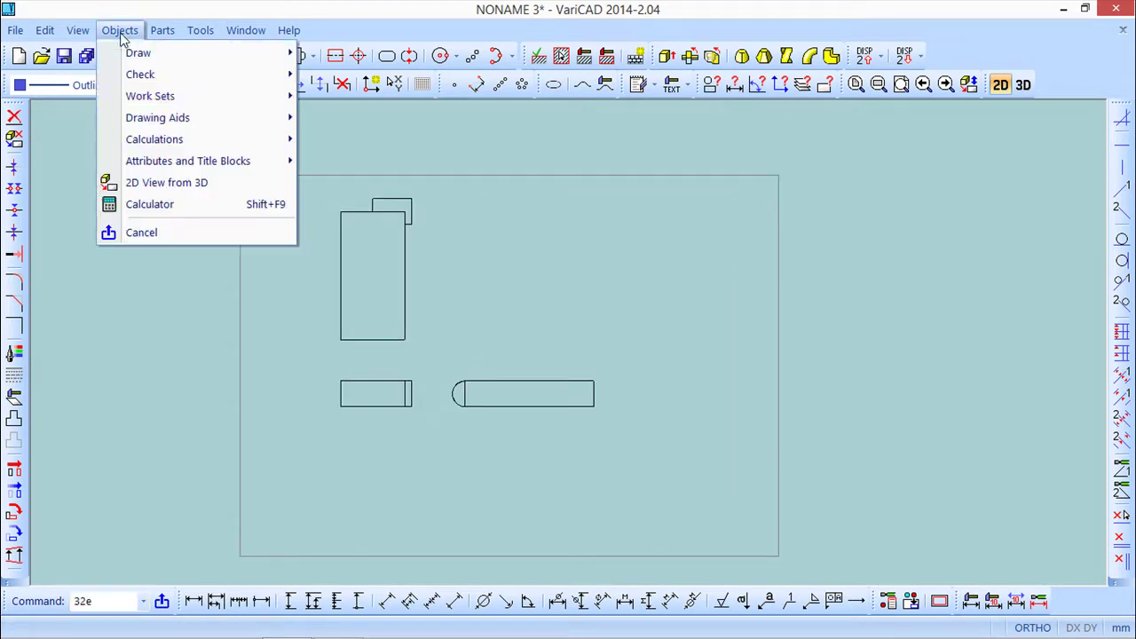
mouse_move(198, 163)
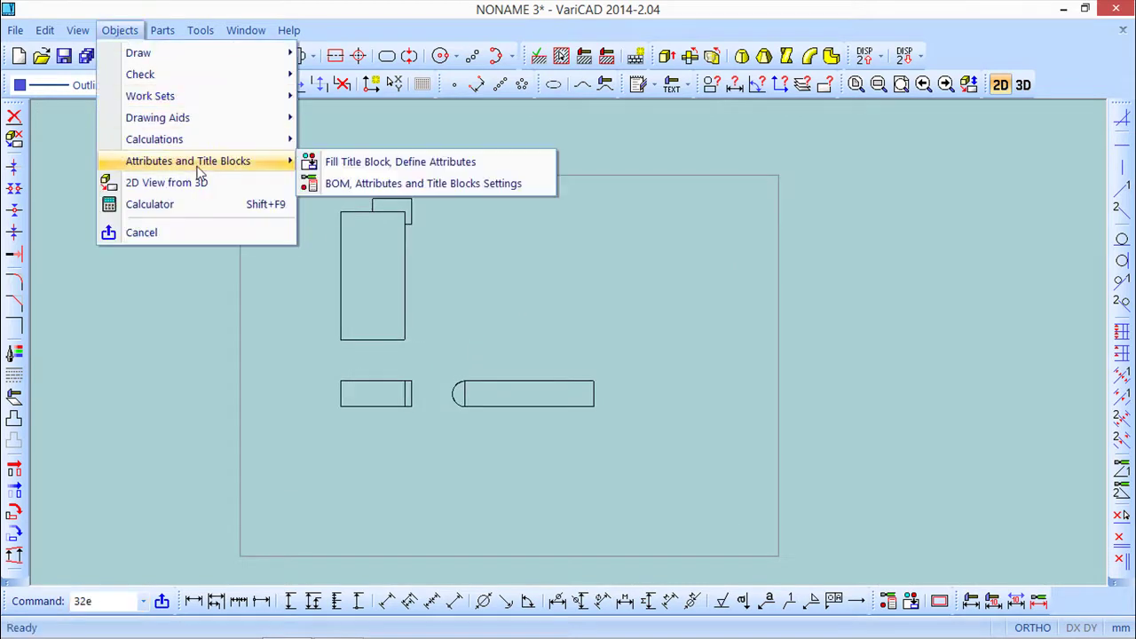
click(396, 169)
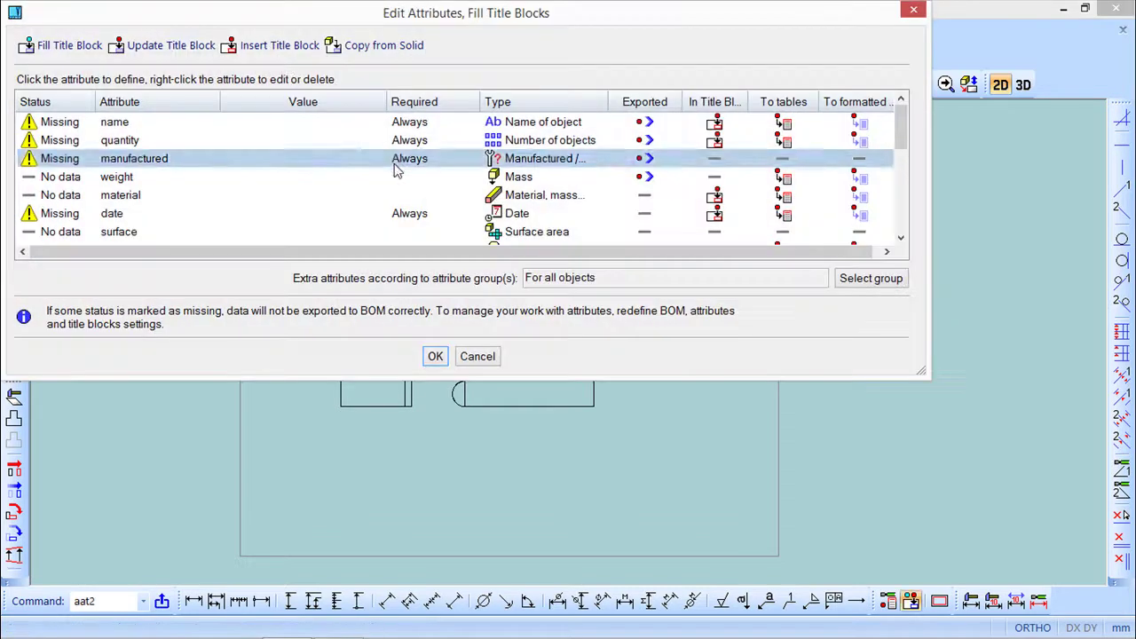
click(264, 49)
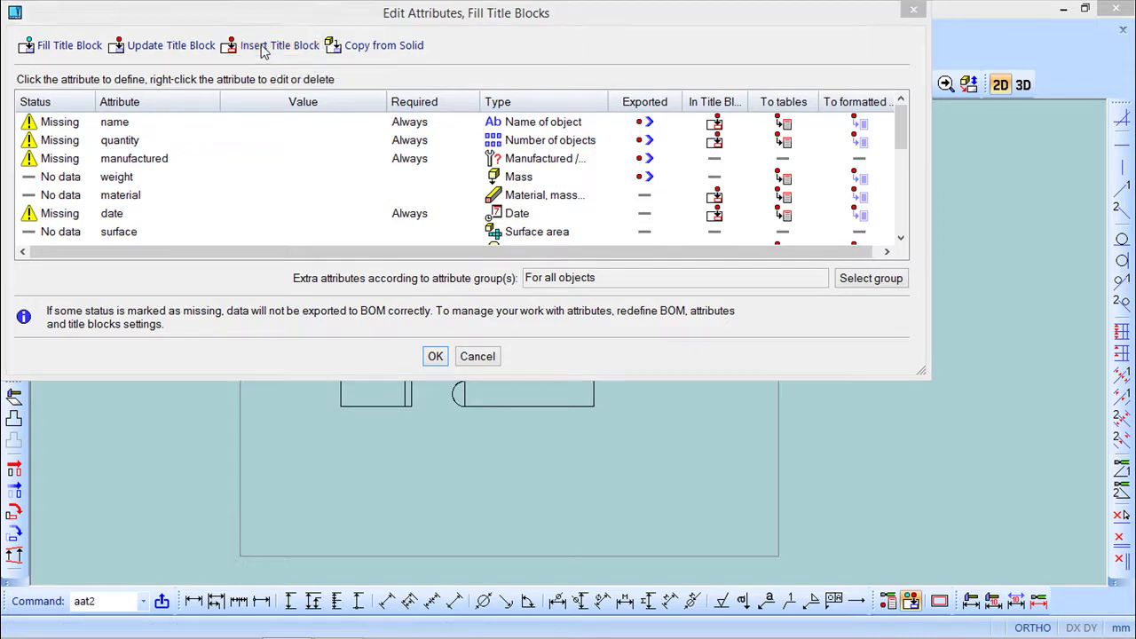
click(59, 84)
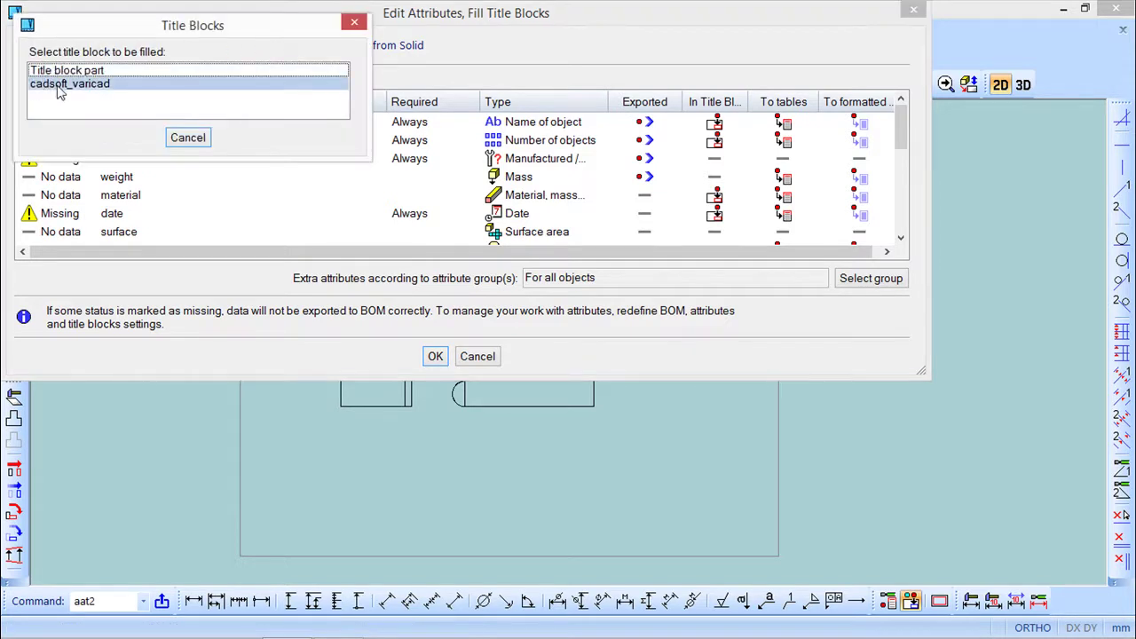
double_click(58, 85)
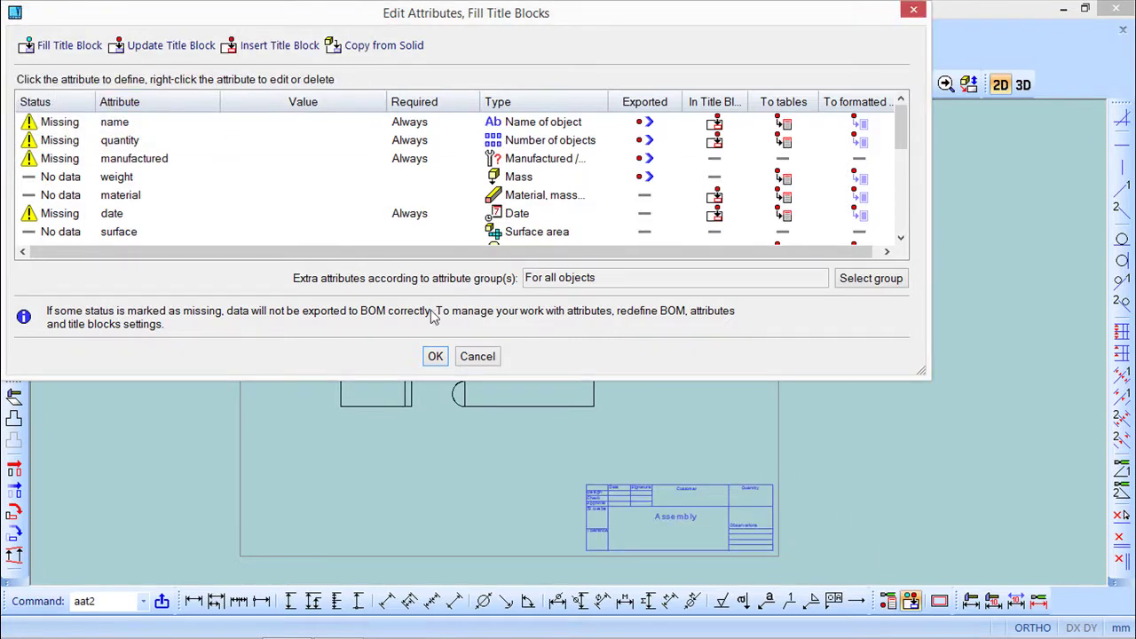
Step: Examine the attribute list to see which attributes are required, missing and shown in the title block
scroll(769, 513, down, 3)
scroll(786, 484, up, 3)
middle_drag(928, 483, 910, 408)
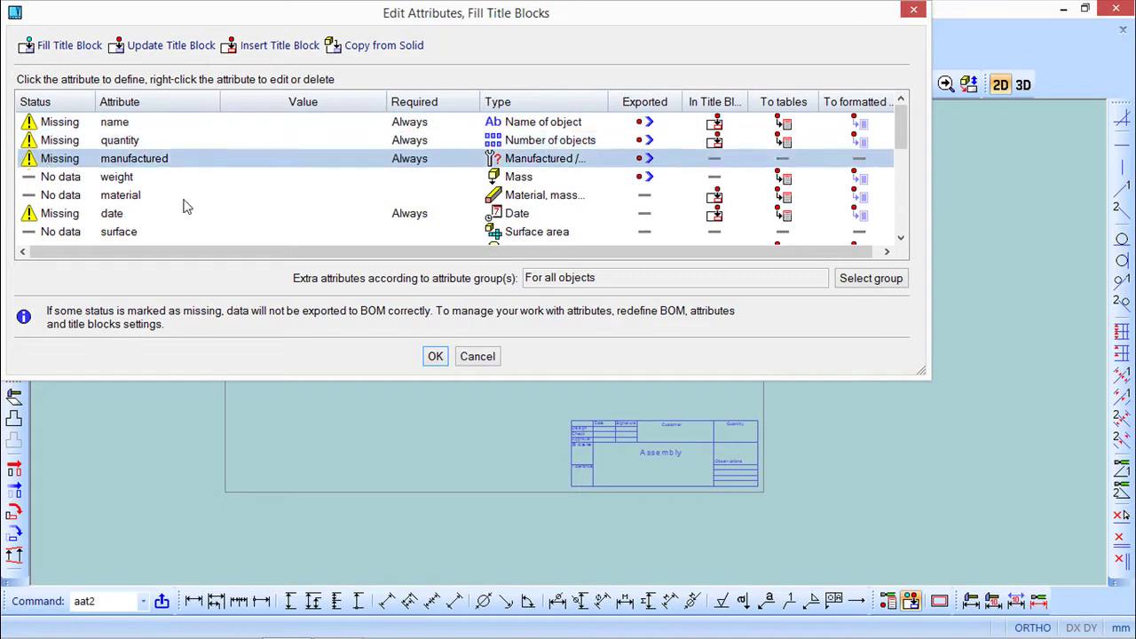
mouse_move(903, 135)
mouse_down()
mouse_move(907, 247)
mouse_move(903, 135)
mouse_up()
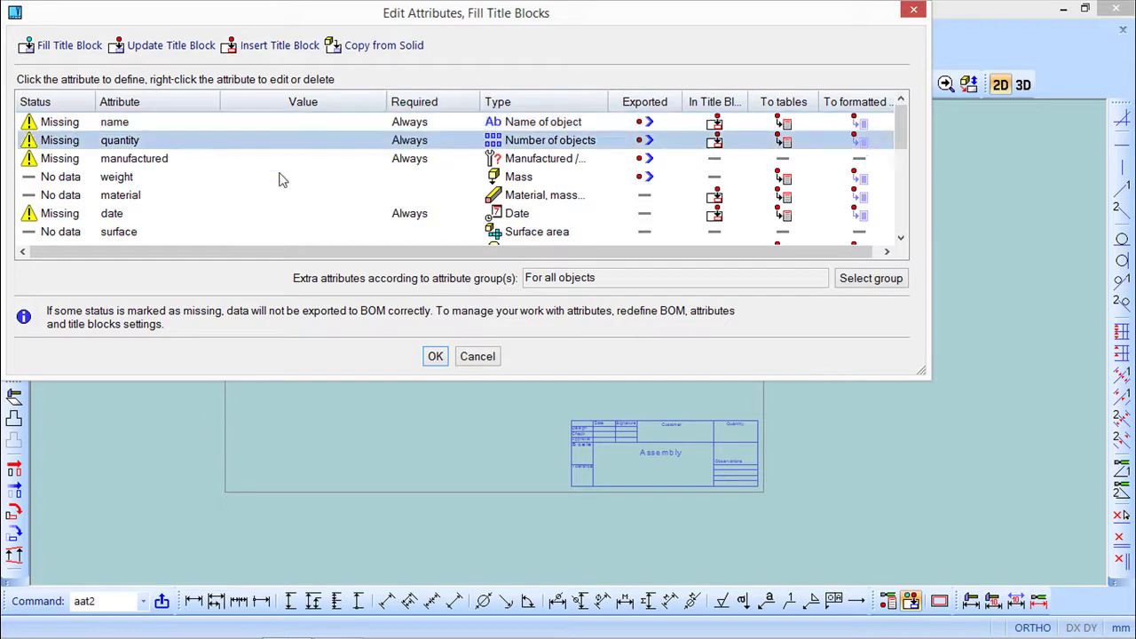
scroll(238, 186, down, 2)
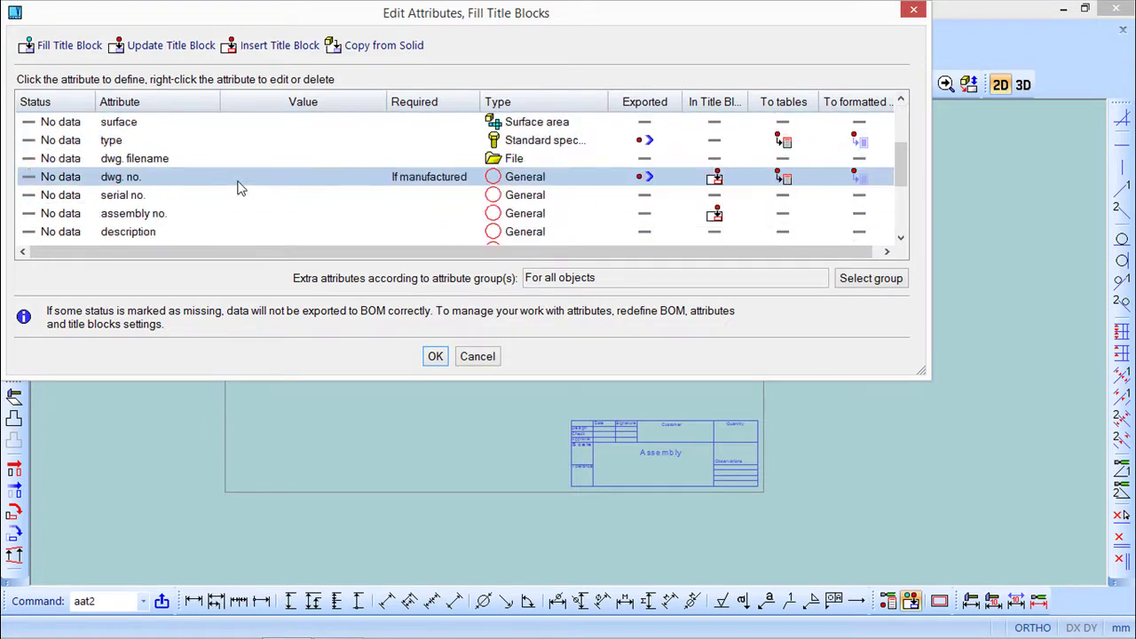
scroll(245, 182, up, 1)
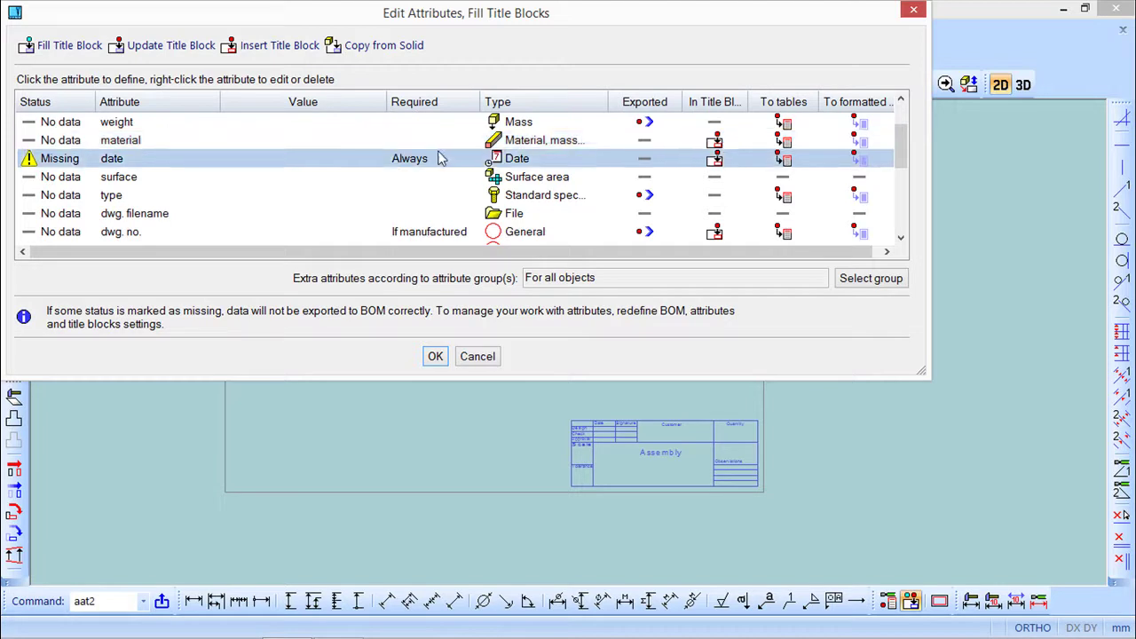
scroll(408, 151, down, 4)
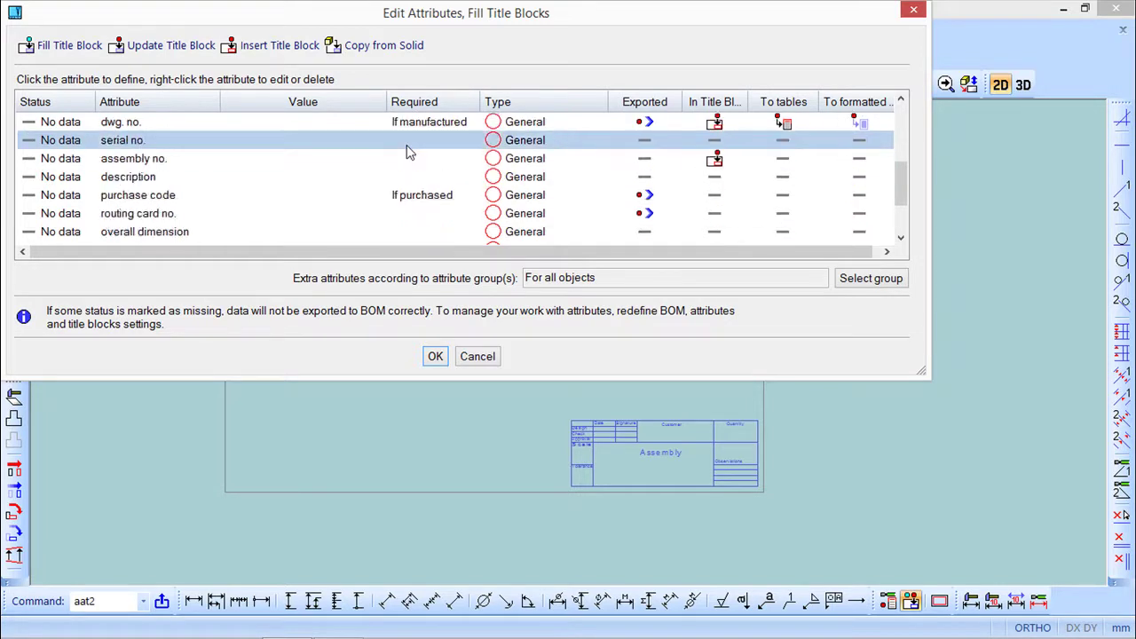
scroll(324, 133, up, 5)
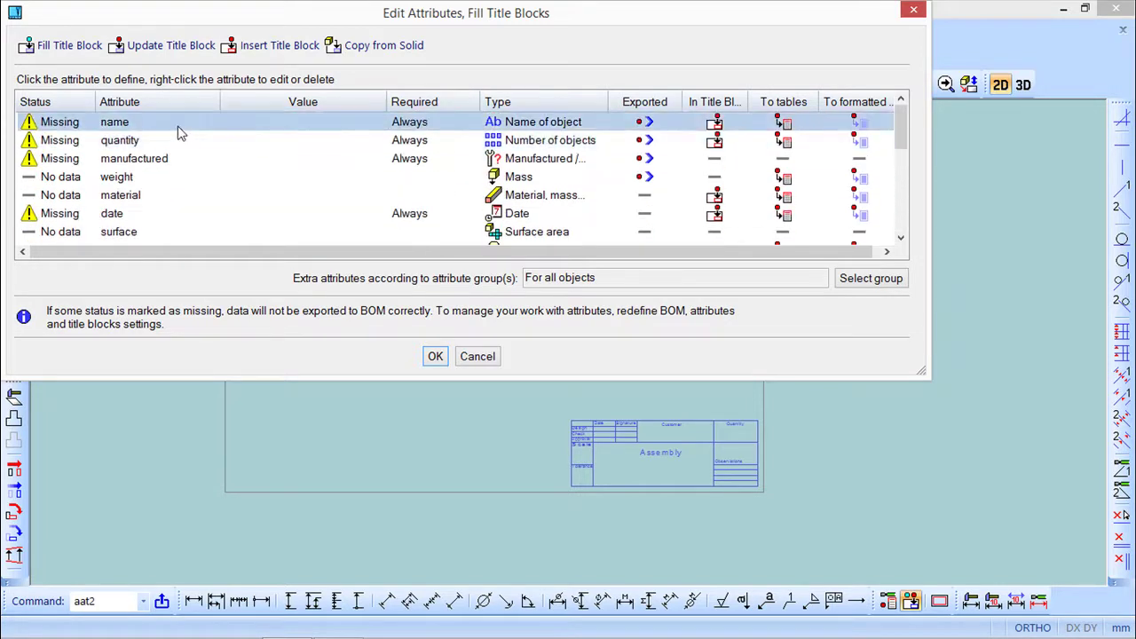
Step: Set the name attribute to Example Part and the quantity to 2
click(64, 127)
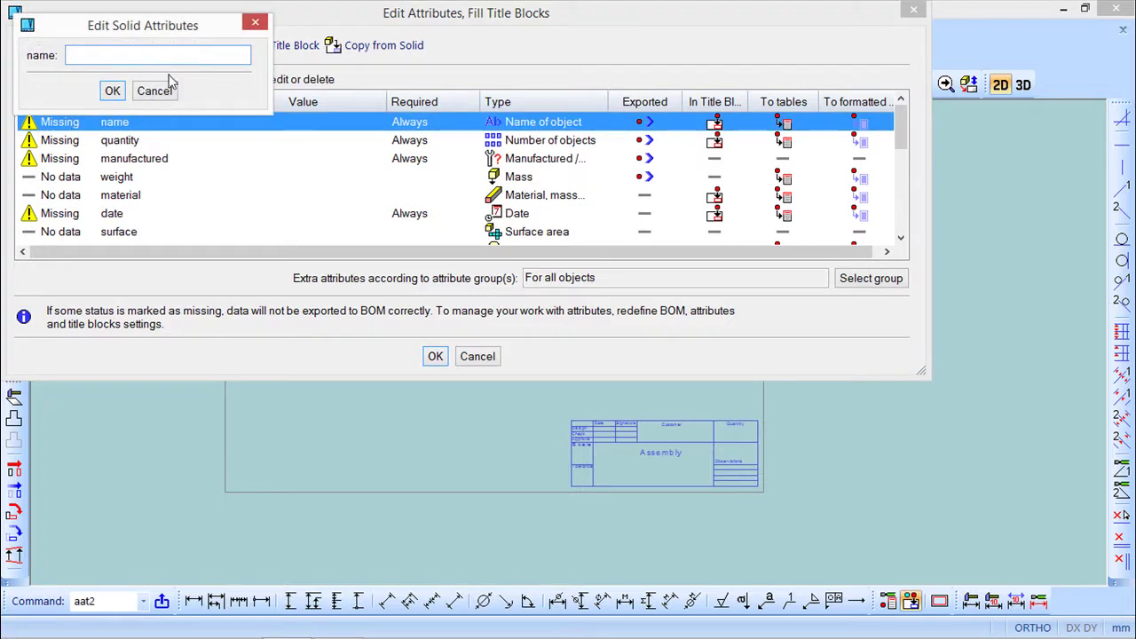
text(Example Part)
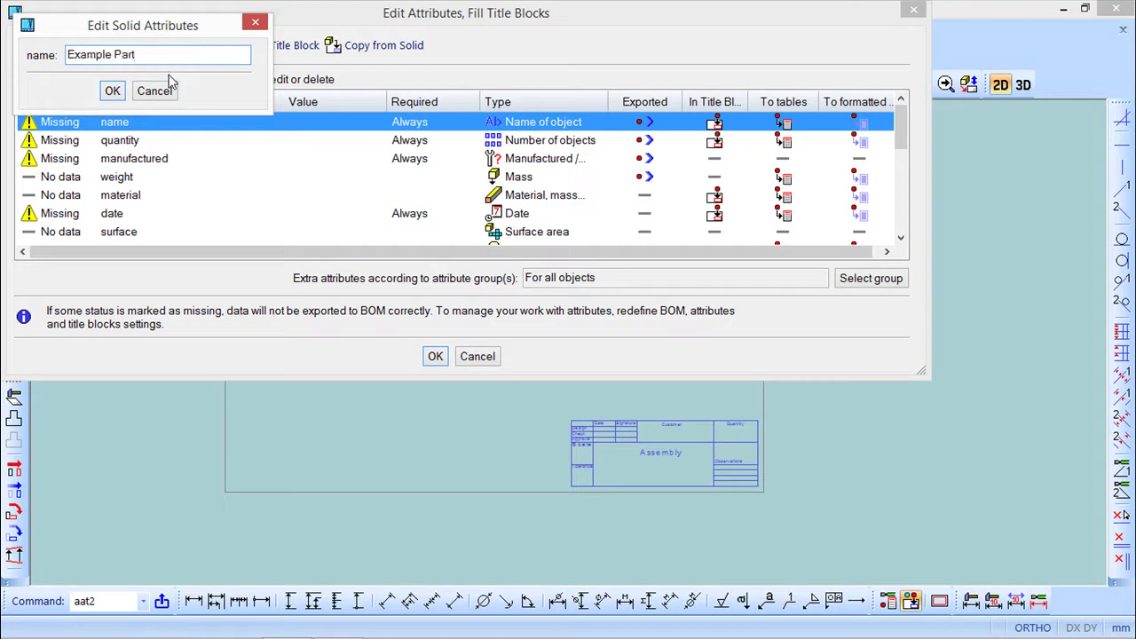
click(113, 91)
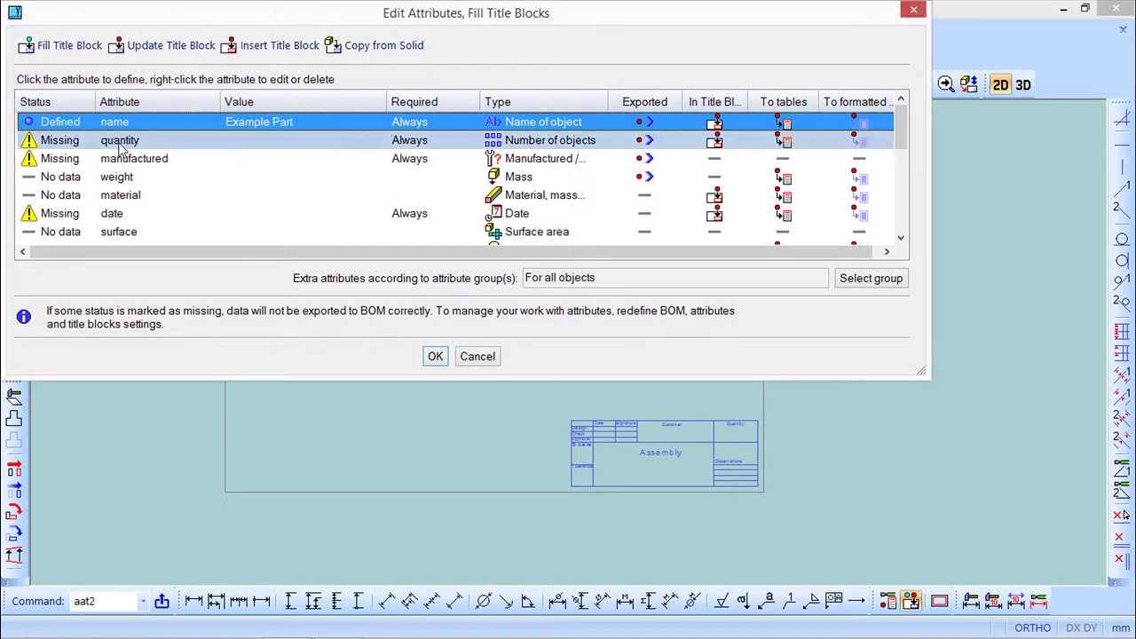
click(119, 142)
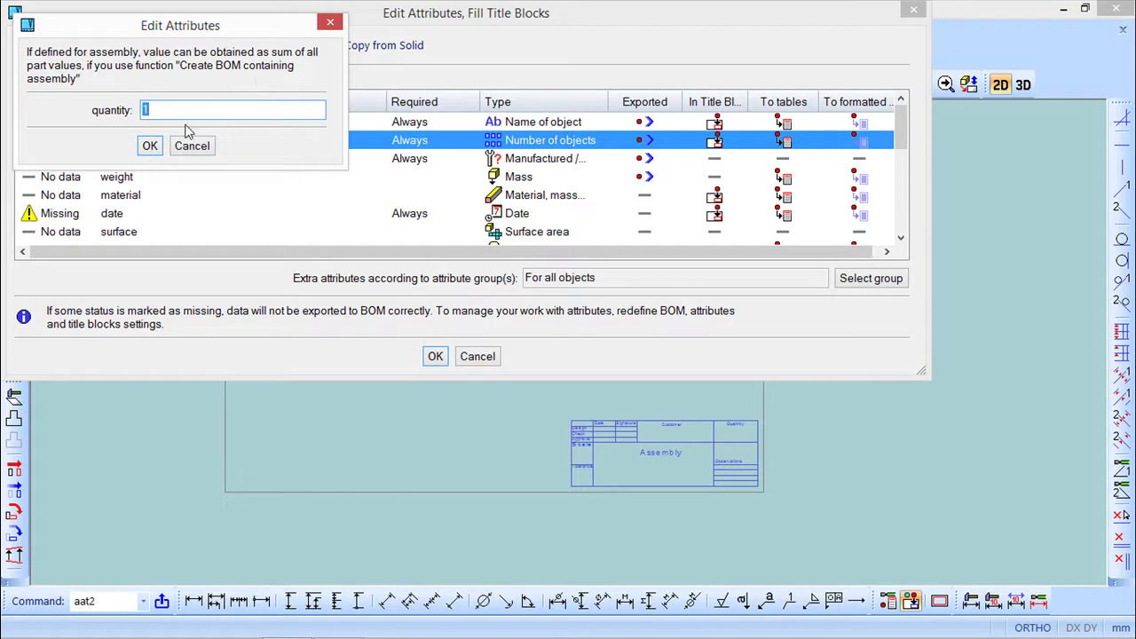
text(2)
click(150, 147)
Step: Define the part as manufactured with documentation created, and set its date to July 22, 2015
double_click(133, 160)
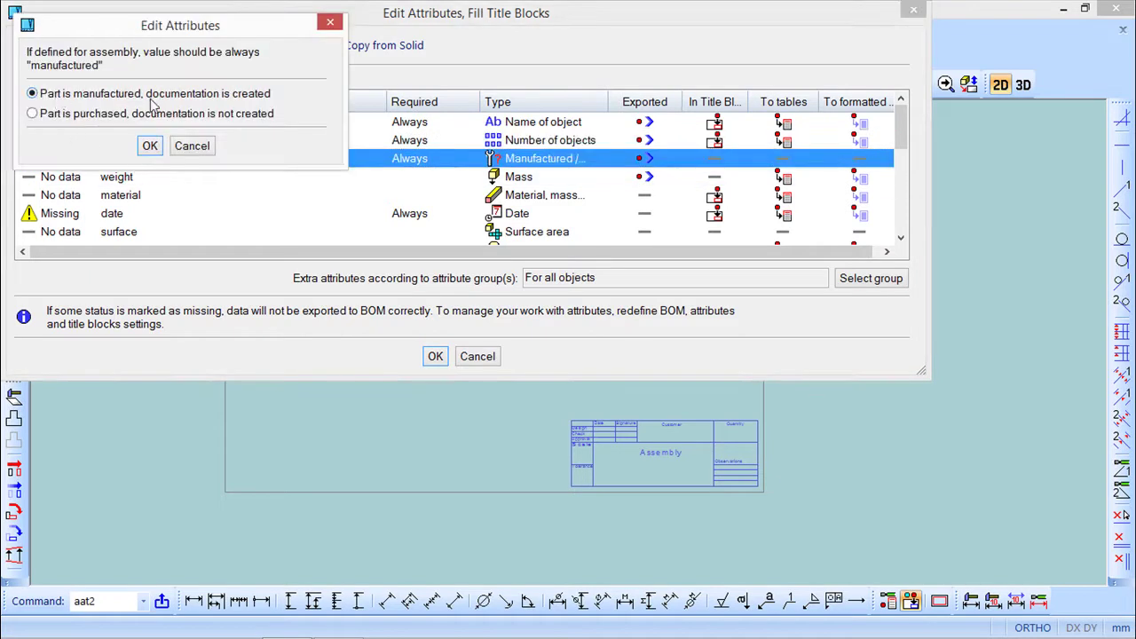
click(149, 146)
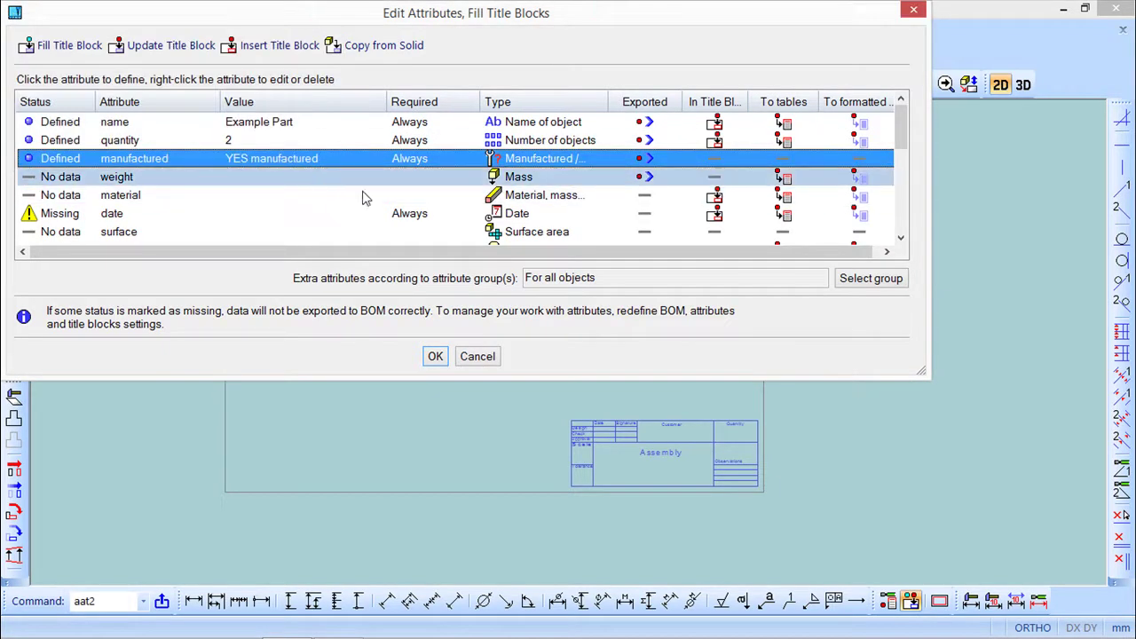
click(92, 220)
click(91, 219)
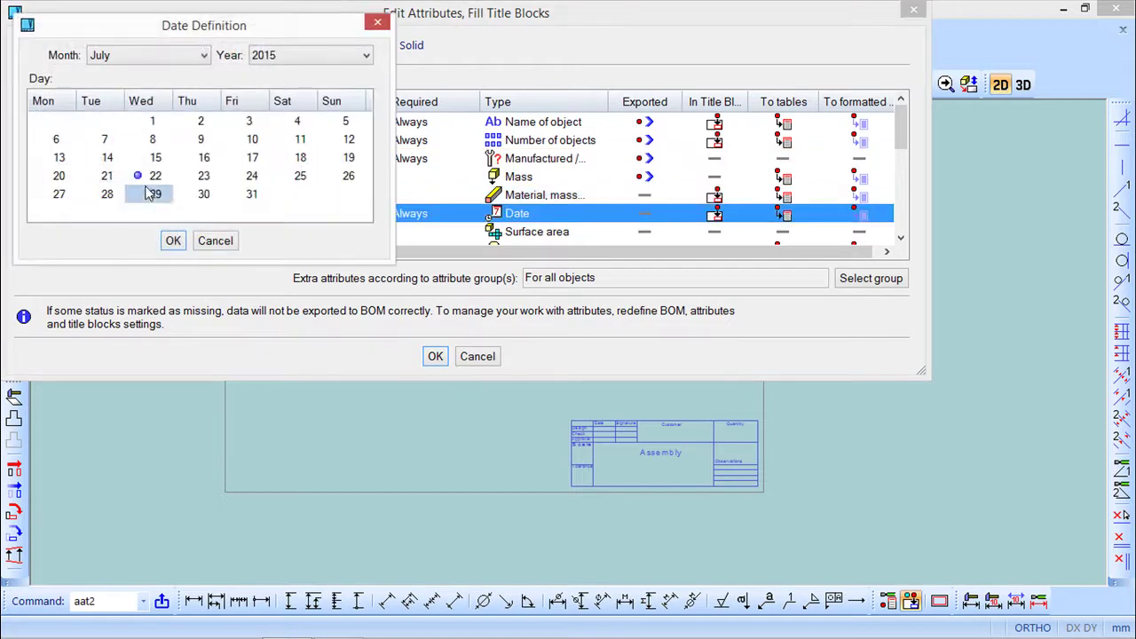
click(175, 242)
Step: Set the dwg. no. attribute to 12345 and fill the scale attribute with the 2D drawing scale, 1:1
scroll(395, 190, down, 3)
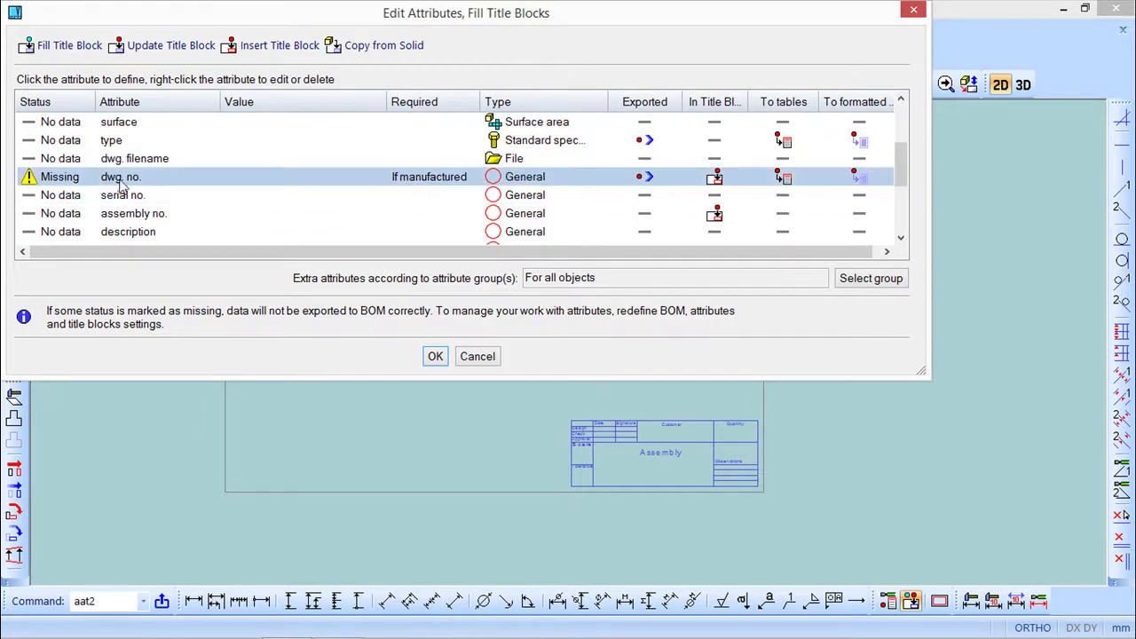
click(122, 179)
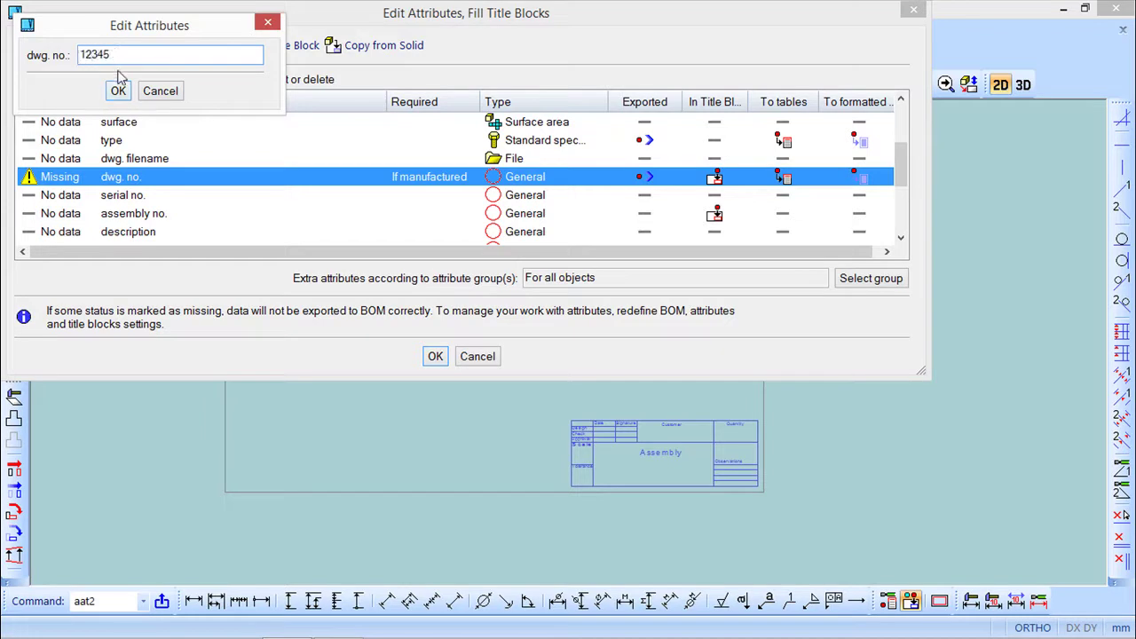
click(118, 90)
scroll(308, 204, down, 3)
click(114, 195)
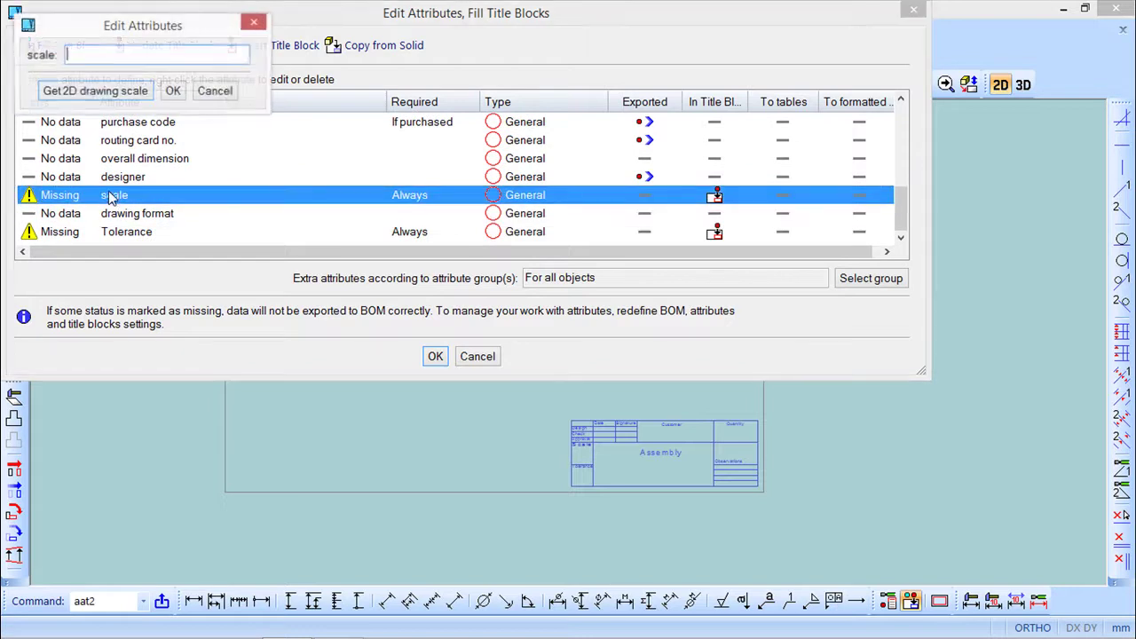
click(88, 93)
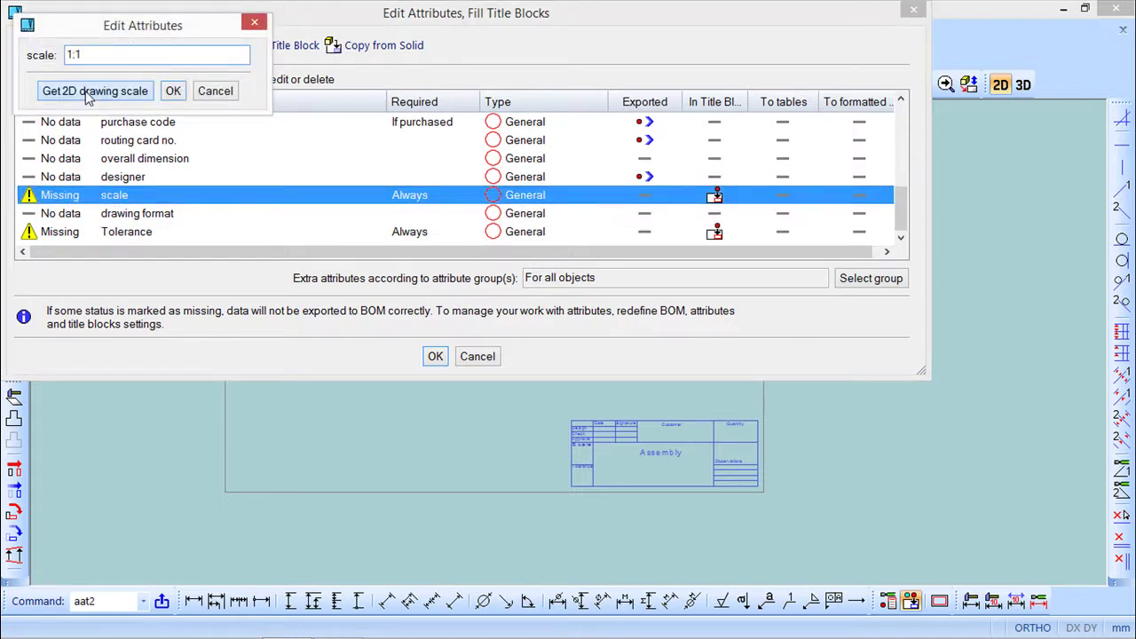
click(174, 93)
Step: Set the Tolerance attribute to DIN 16901, review the defined attributes and accept them
click(122, 232)
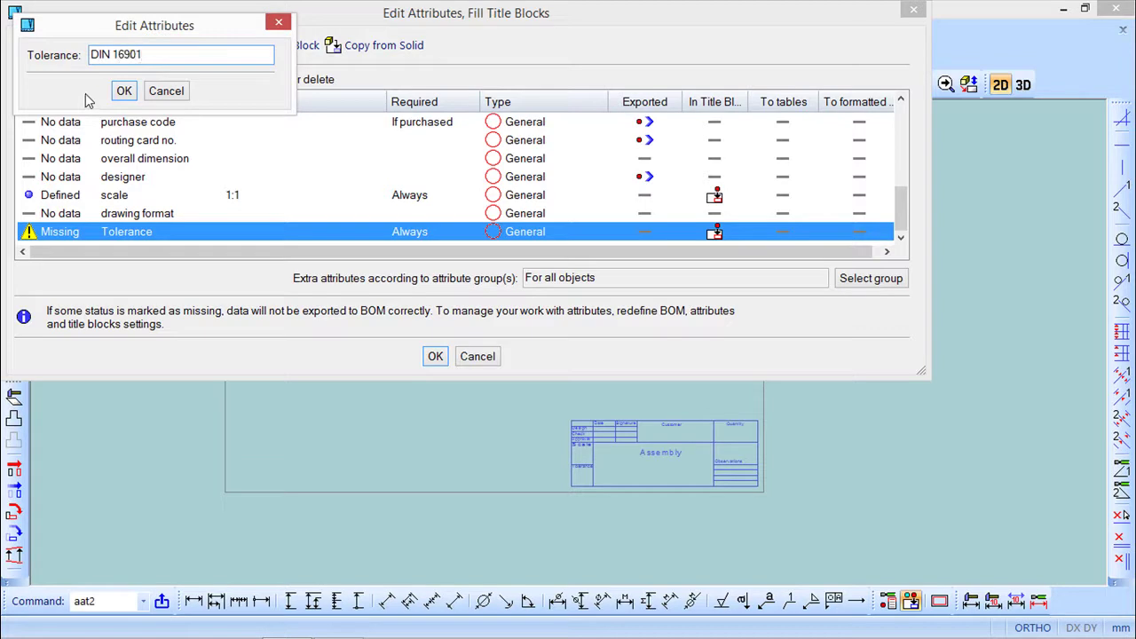
click(125, 92)
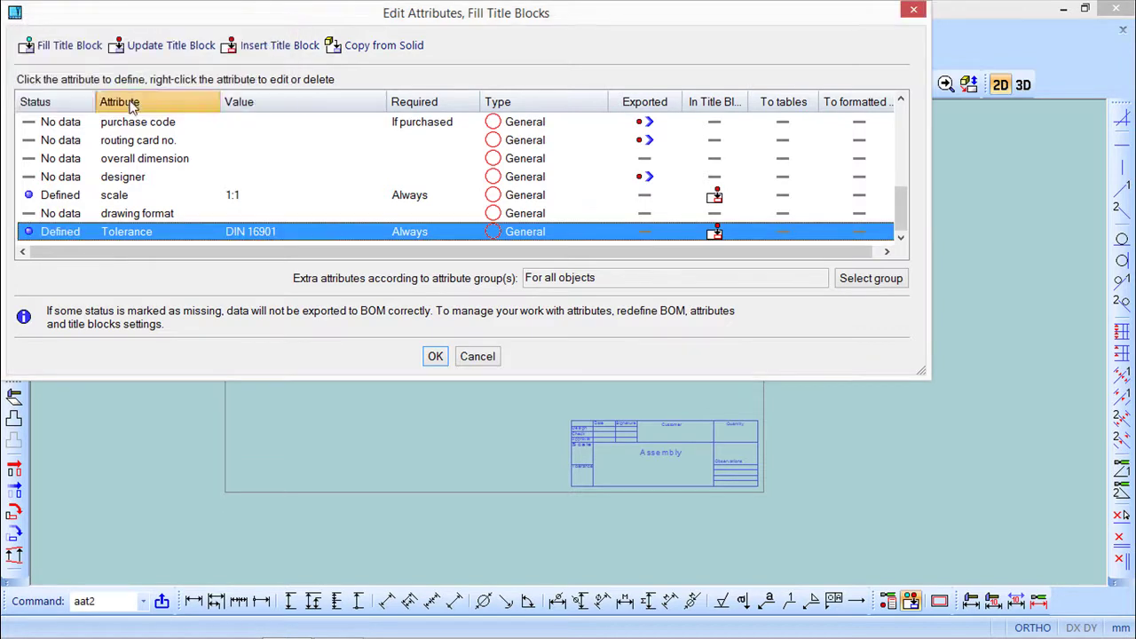
drag(904, 227, 902, 132)
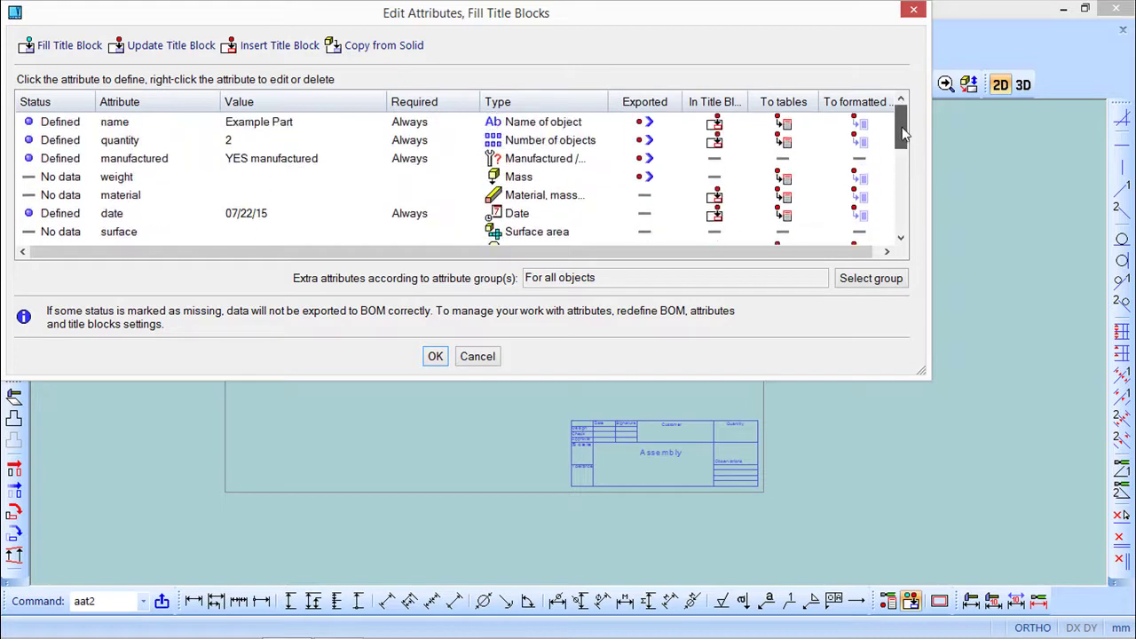
click(435, 356)
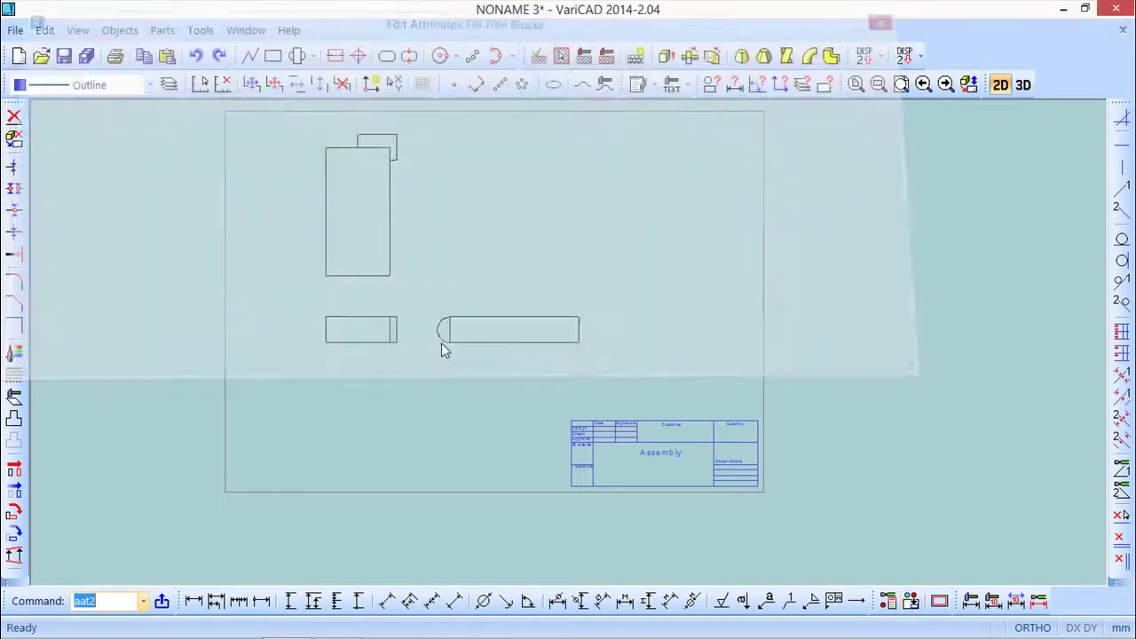
Step: Fill the cadsoft_varicad title block with the defined attributes, using the title block's lower-right corner as insertion point, and check the result
click(120, 30)
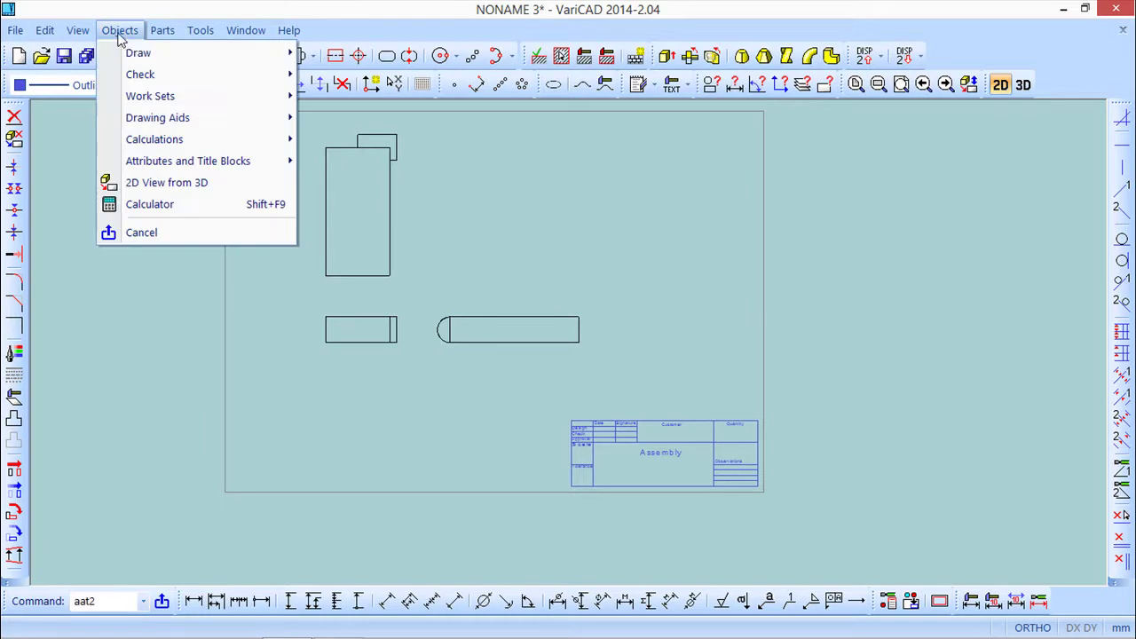
mouse_move(158, 163)
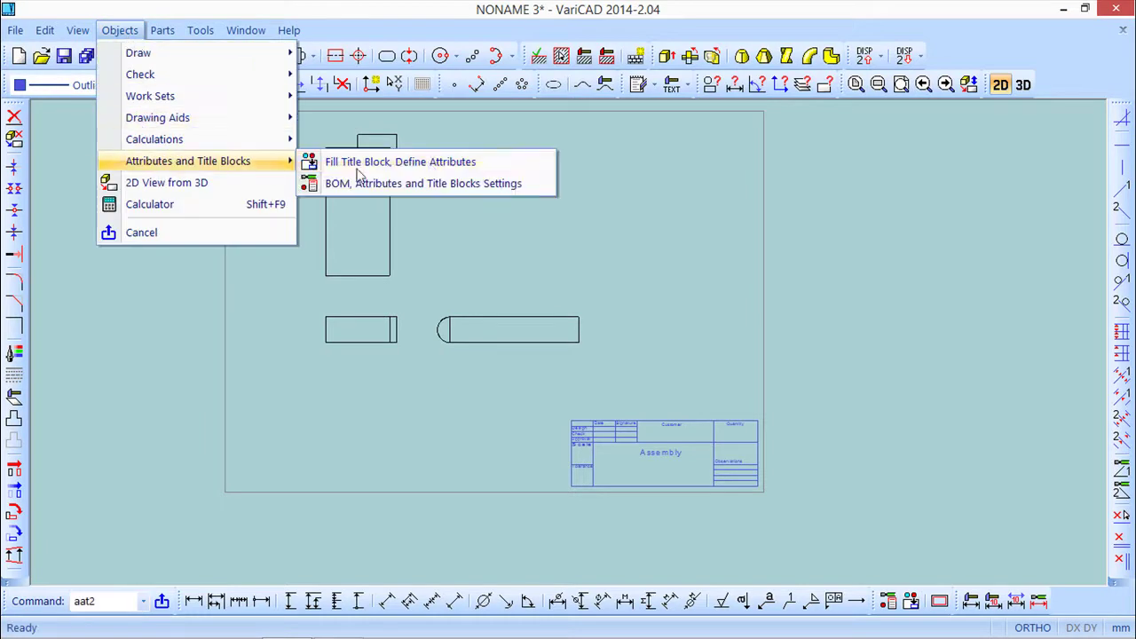
click(429, 162)
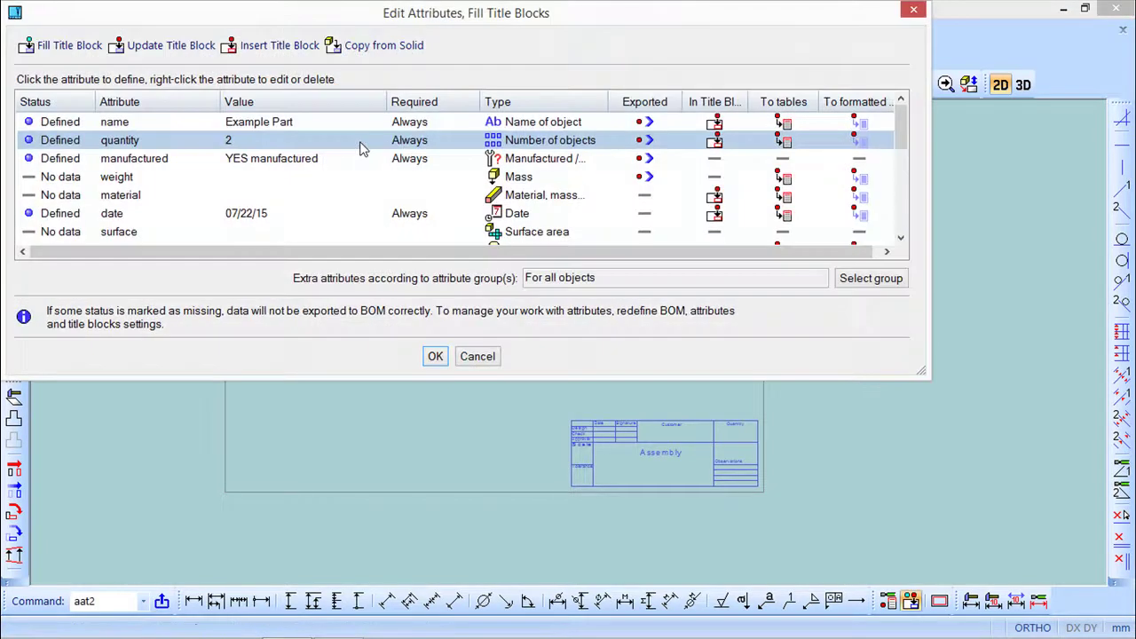
click(49, 51)
double_click(71, 85)
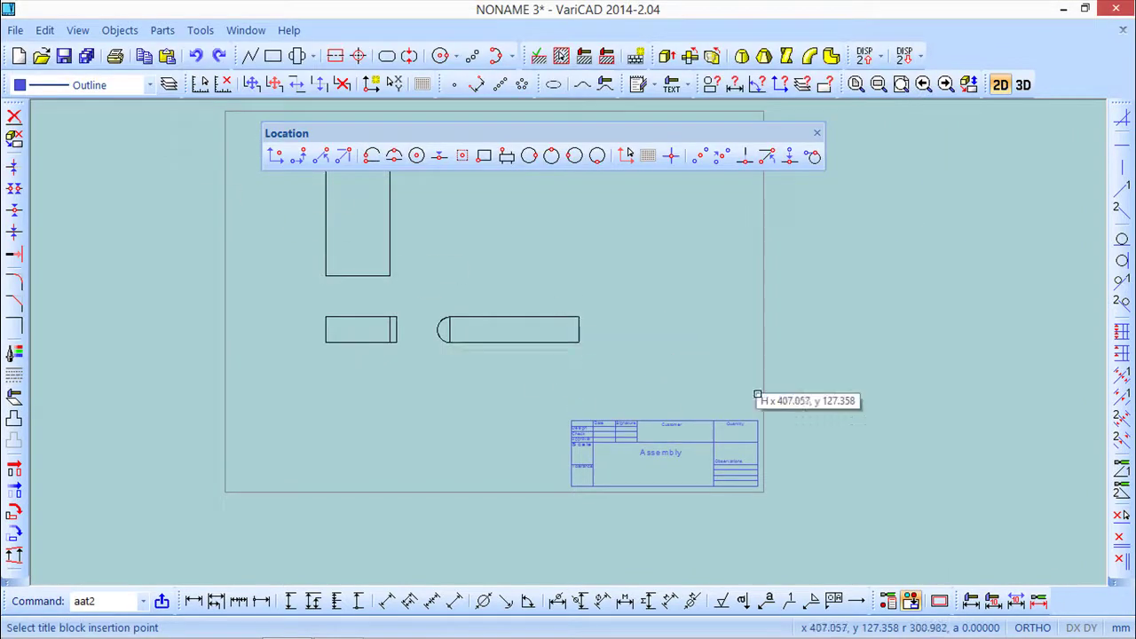
scroll(755, 398, up, 1)
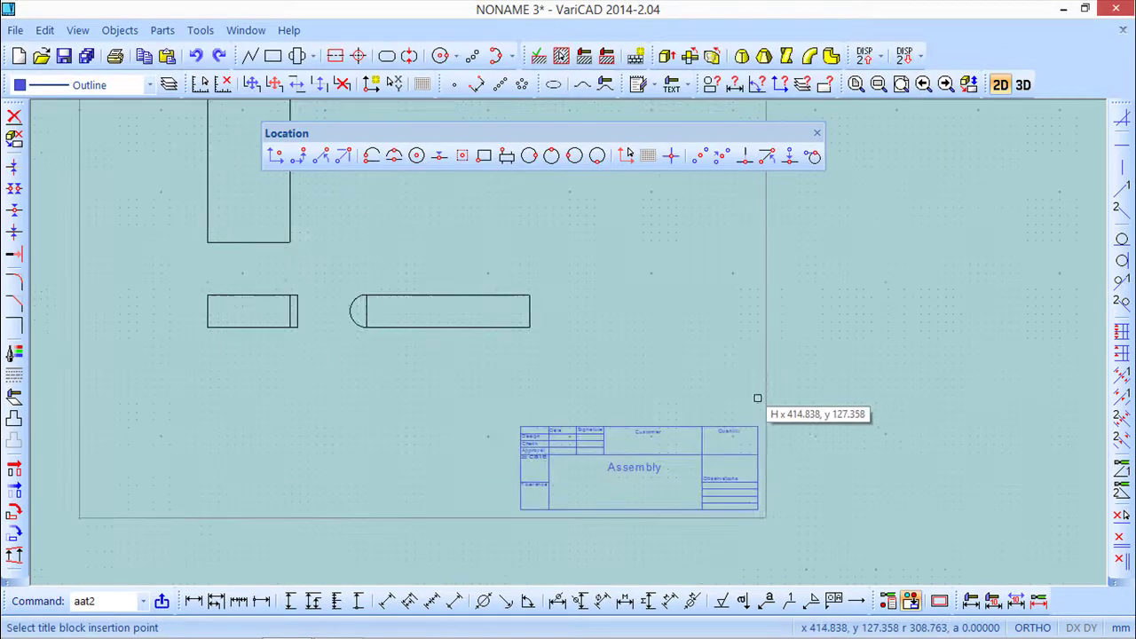
click(756, 513)
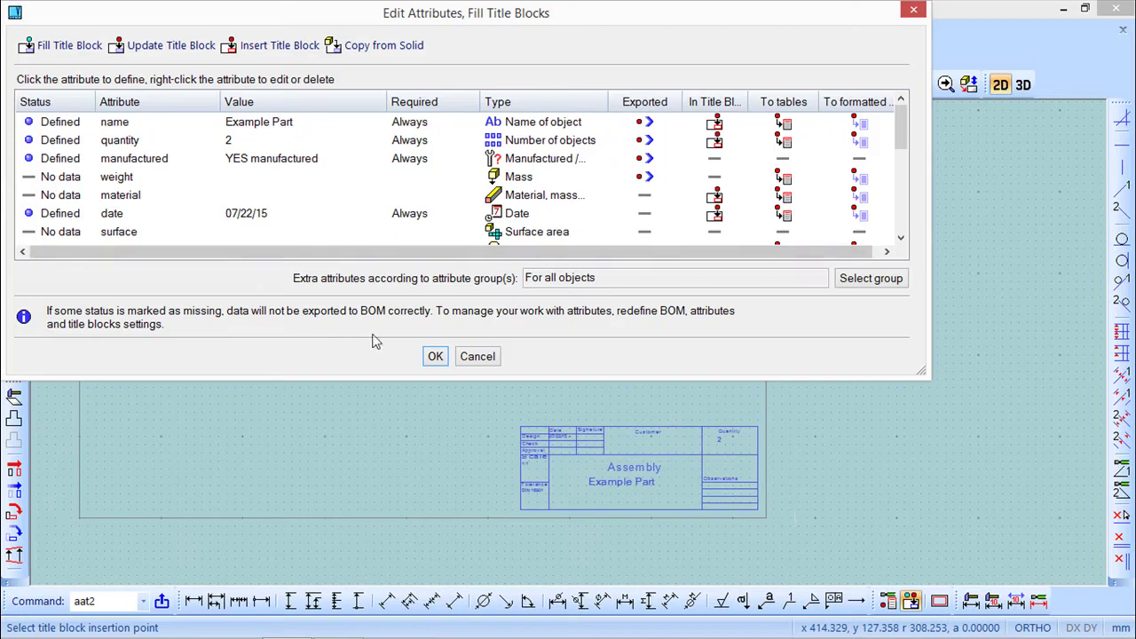
click(435, 356)
scroll(554, 375, down, 1)
scroll(552, 376, up, 2)
scroll(548, 386, up, 3)
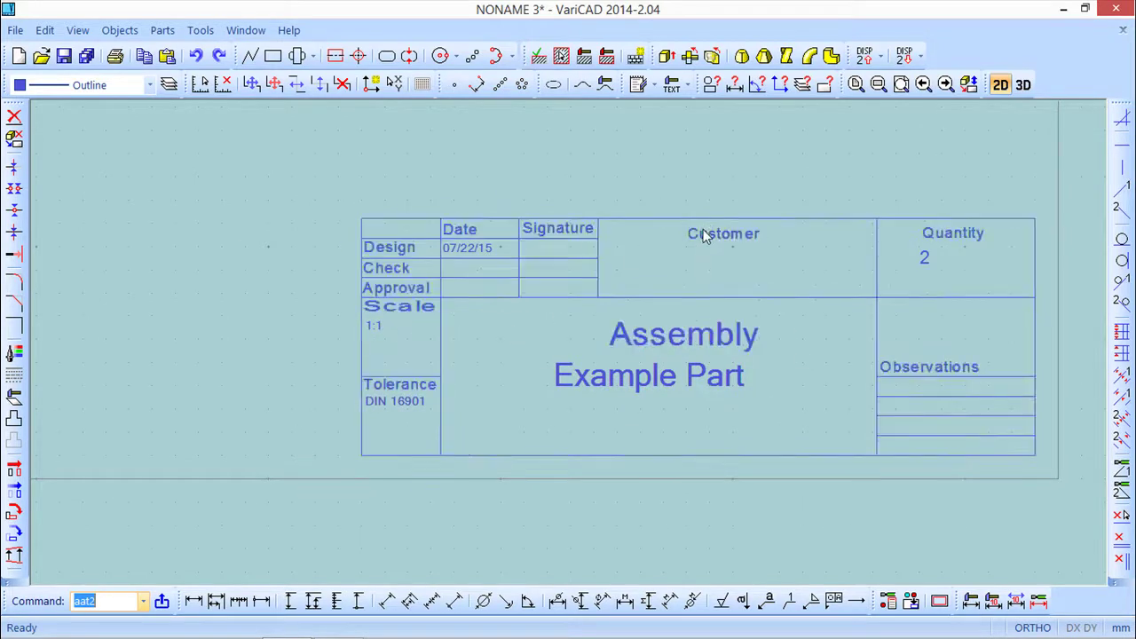
Step: Update the cadsoft_varicad title block at its lower-right corner and move the attributes dialog away to uncover the drawing
scroll(706, 233, down, 3)
click(120, 31)
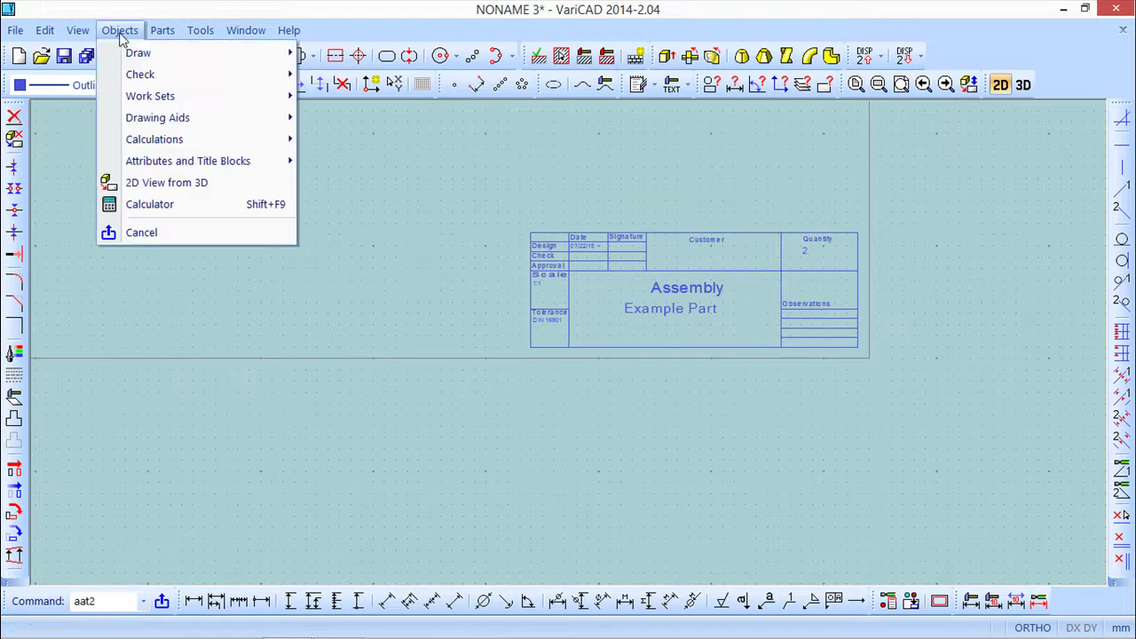
mouse_move(182, 165)
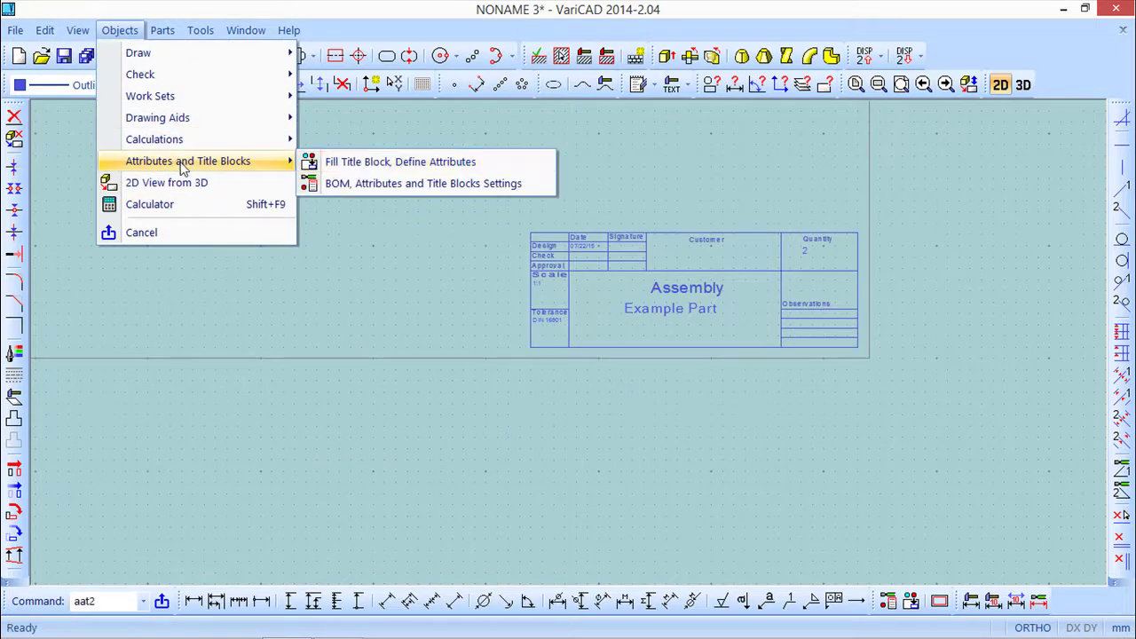
click(391, 165)
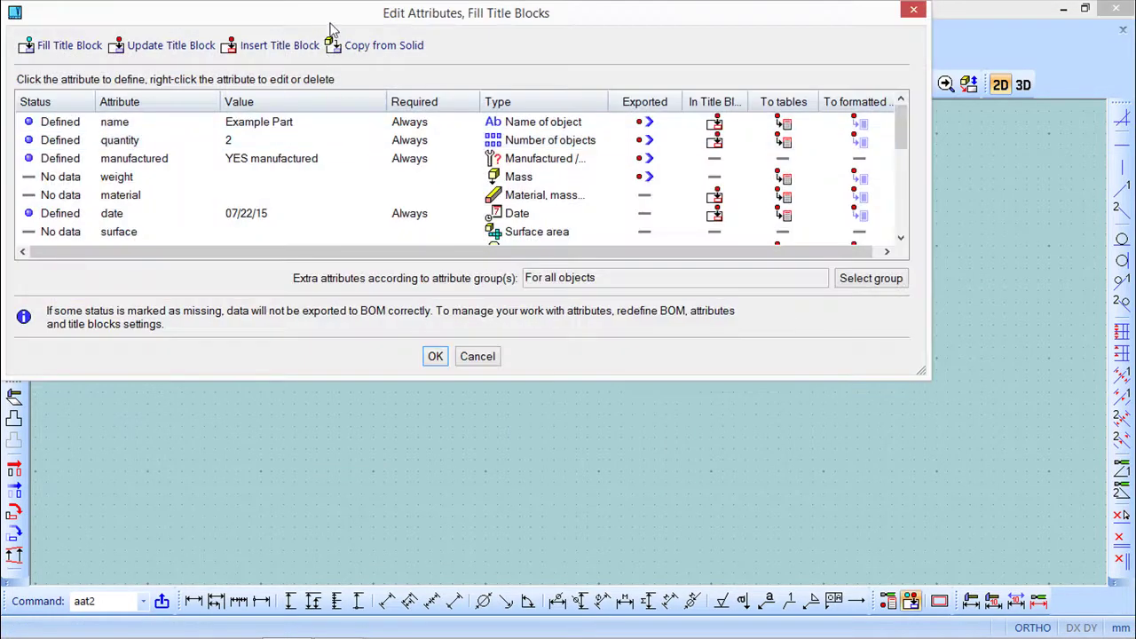
drag(328, 17, 408, 109)
click(258, 139)
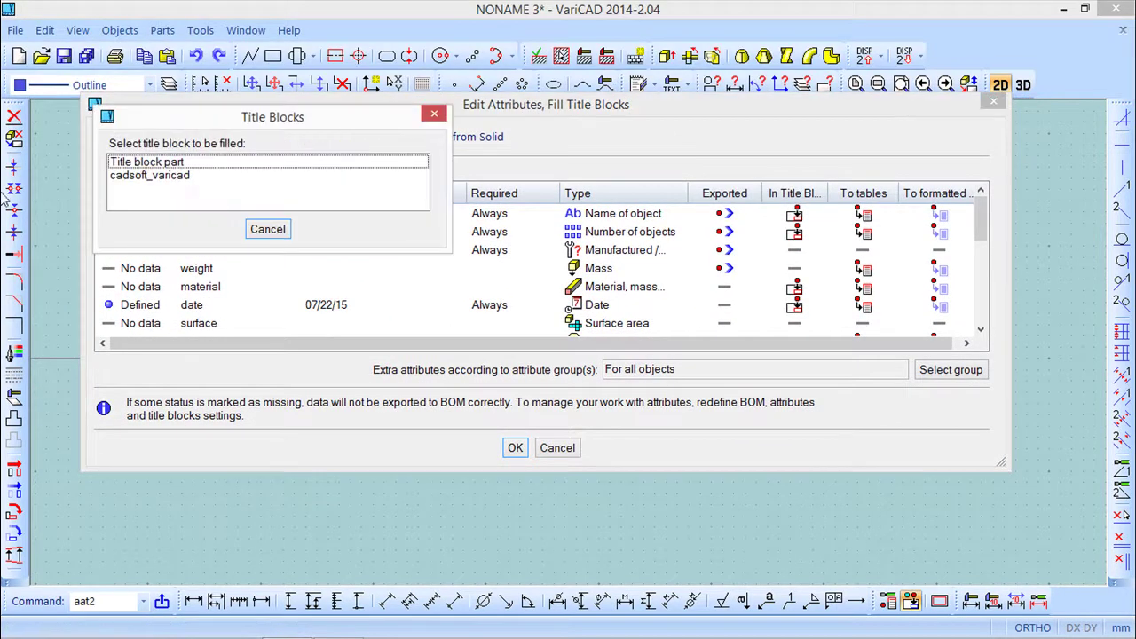
double_click(149, 175)
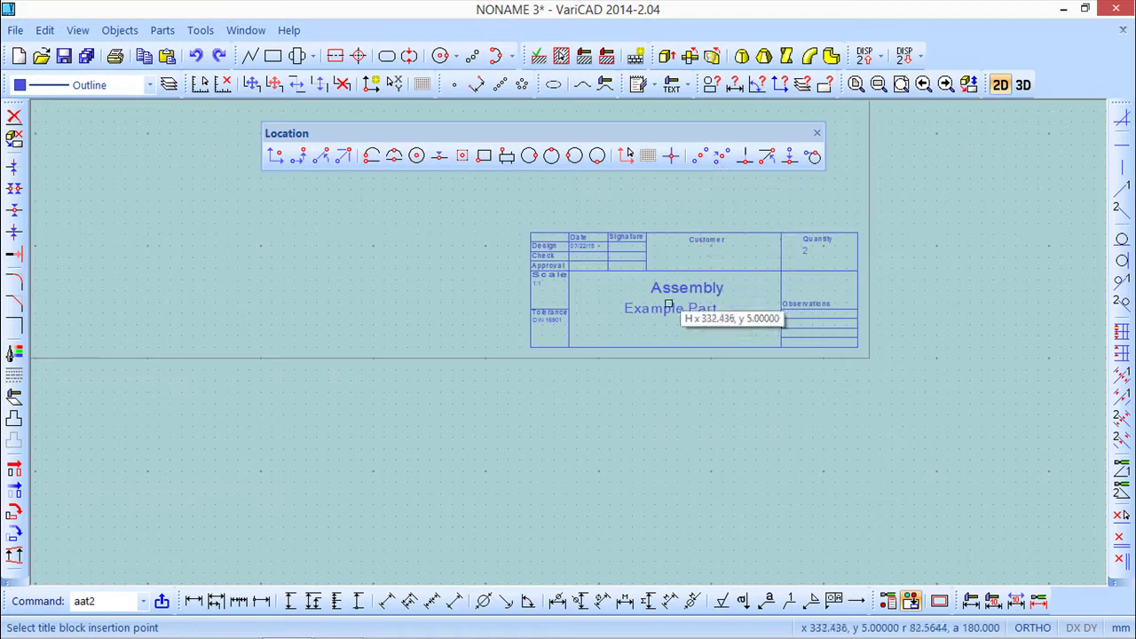
click(858, 352)
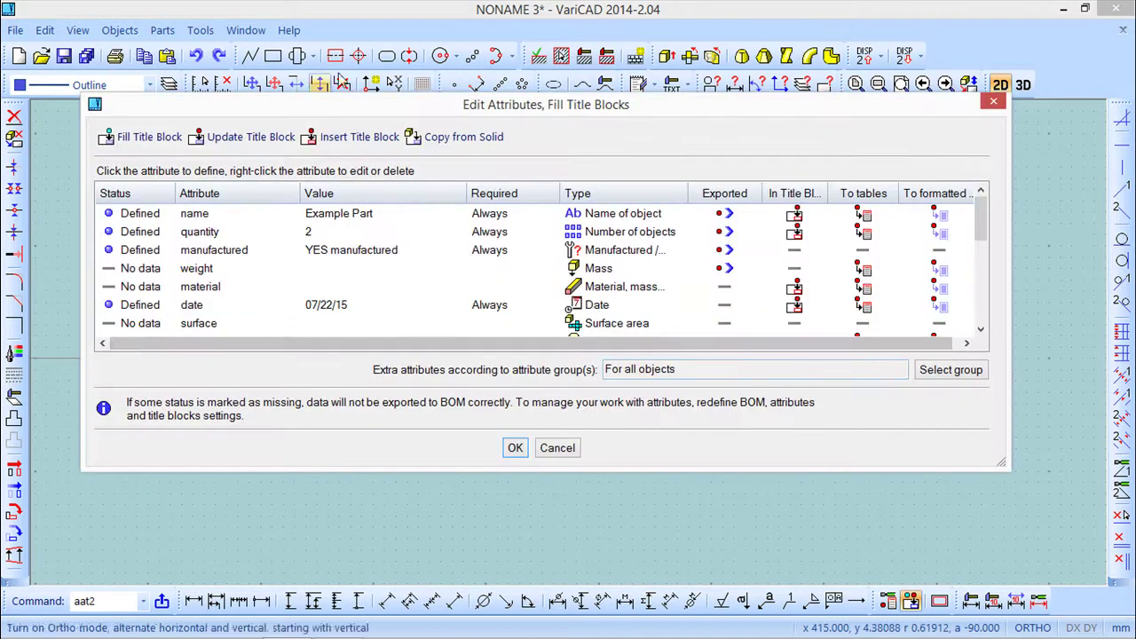
drag(391, 104, 381, 364)
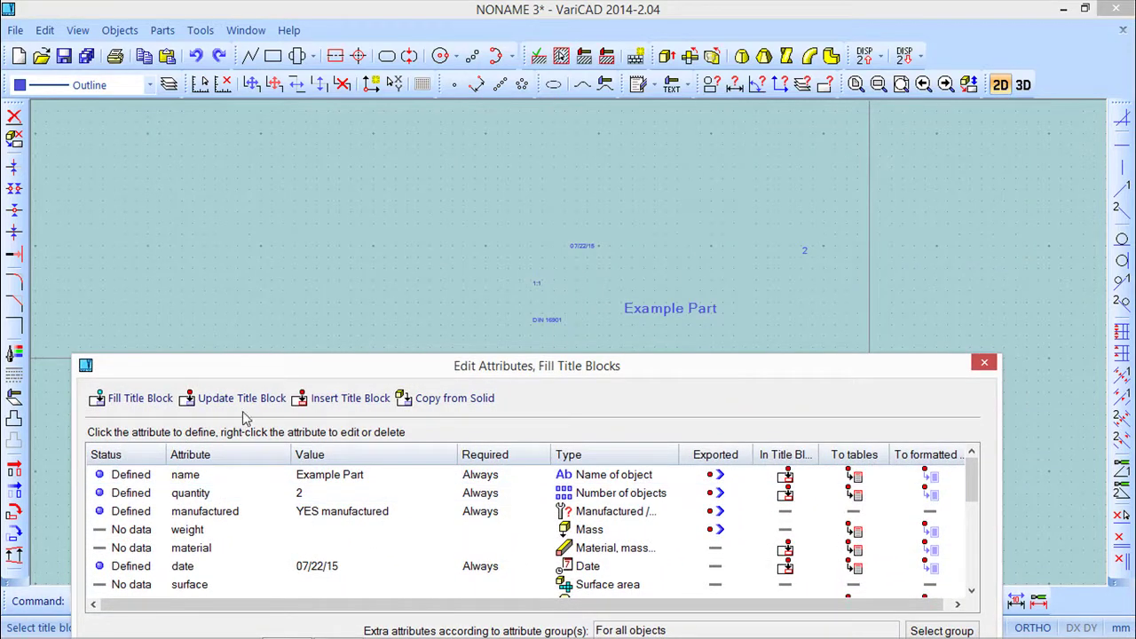
Step: Insert the cadsoft_varicad title block into the drawing, move the attributes dialog back into full view and accept the attributes
click(350, 398)
double_click(172, 441)
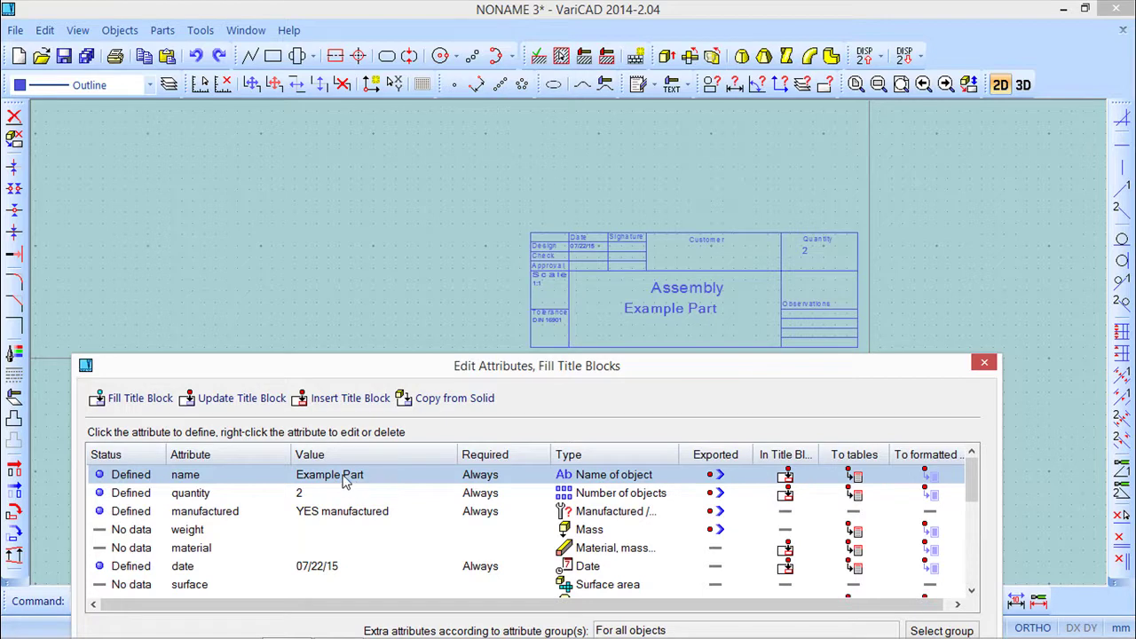
drag(493, 366, 489, 160)
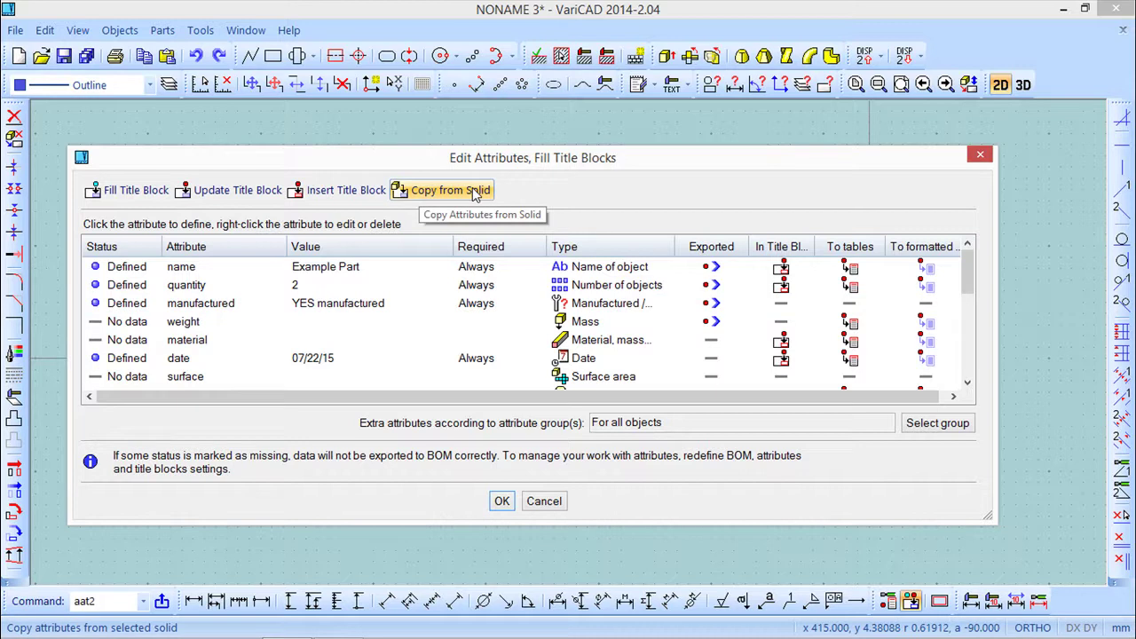
click(501, 502)
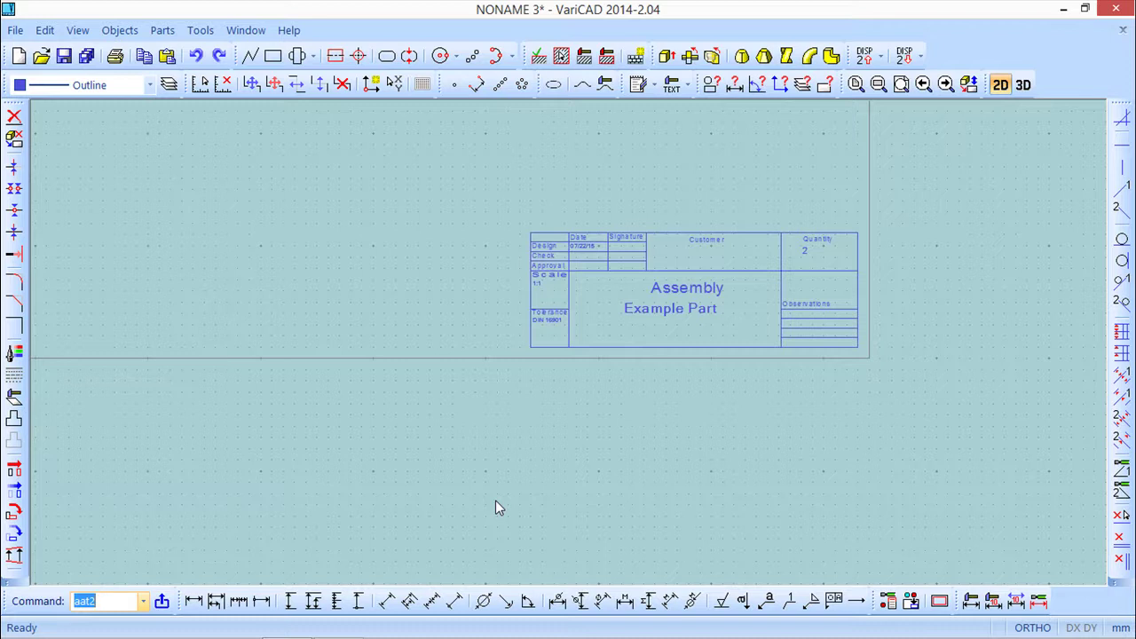
Step: Examine the inserted title block's filled attributes and its placement in the sheet's lower-right corner
scroll(657, 449, down, 3)
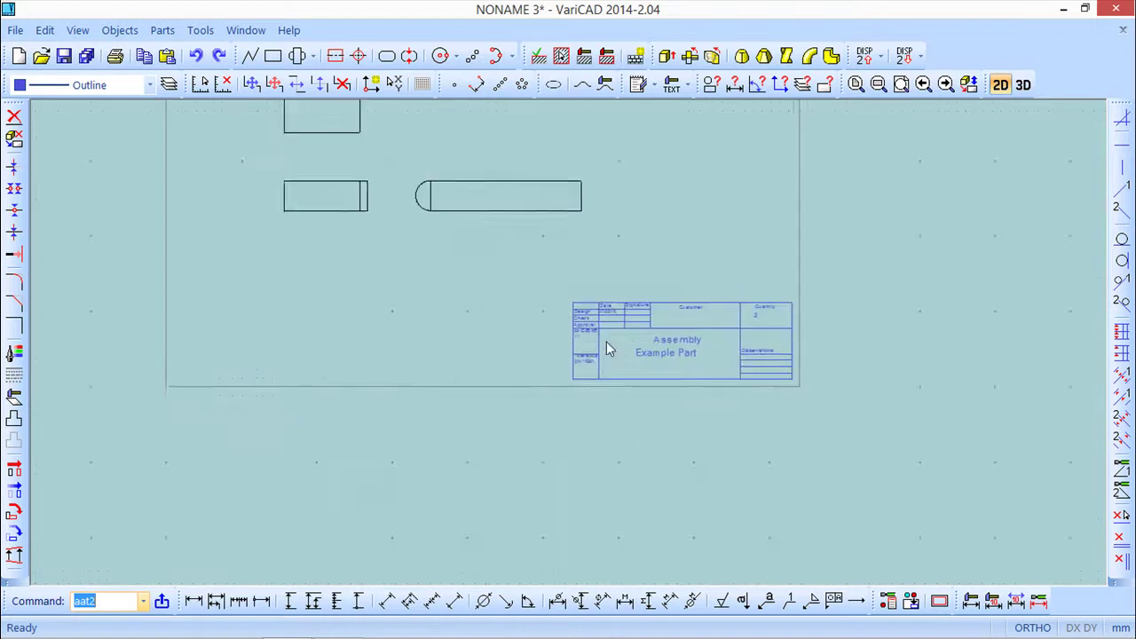
middle_drag(577, 400, 588, 489)
scroll(581, 480, up, 1)
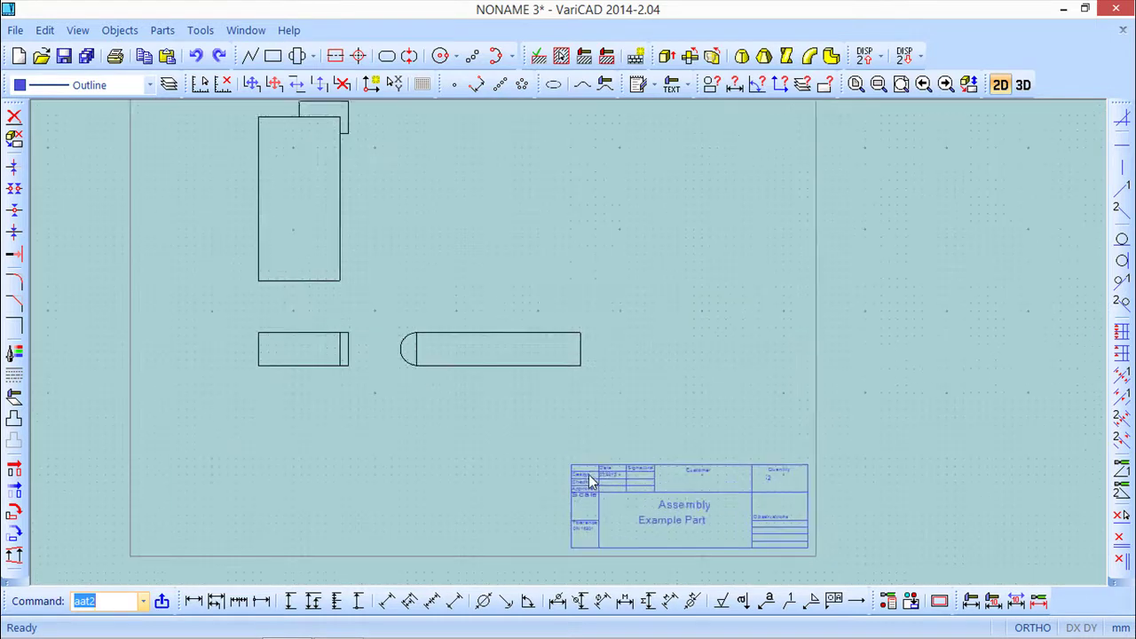
middle_drag(700, 515, 609, 337)
scroll(647, 329, up, 2)
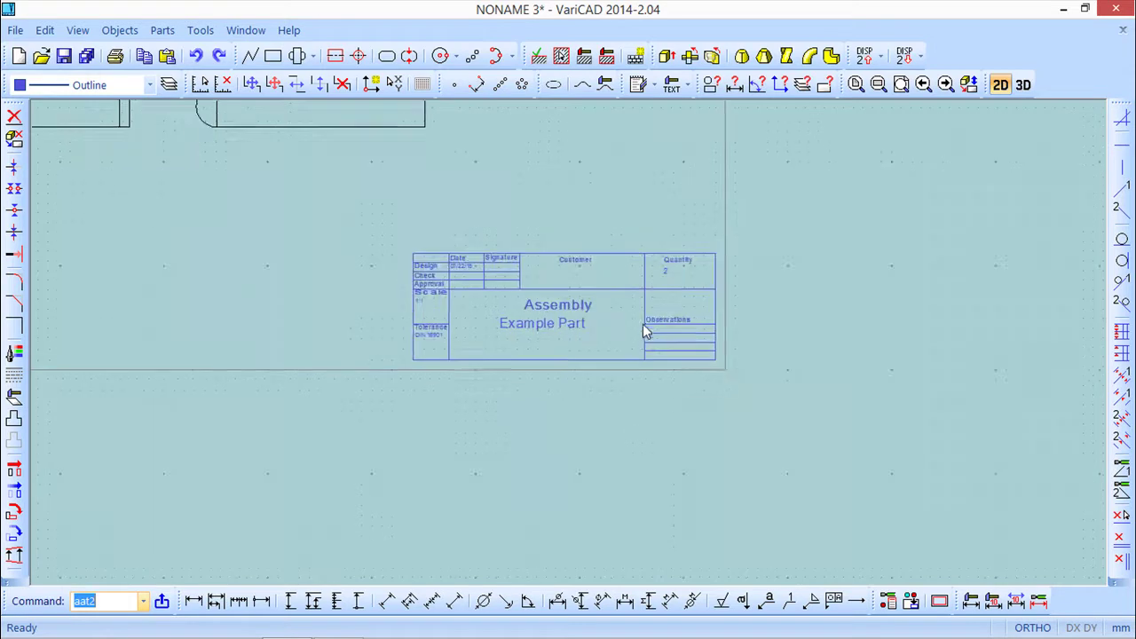
scroll(742, 377, up, 1)
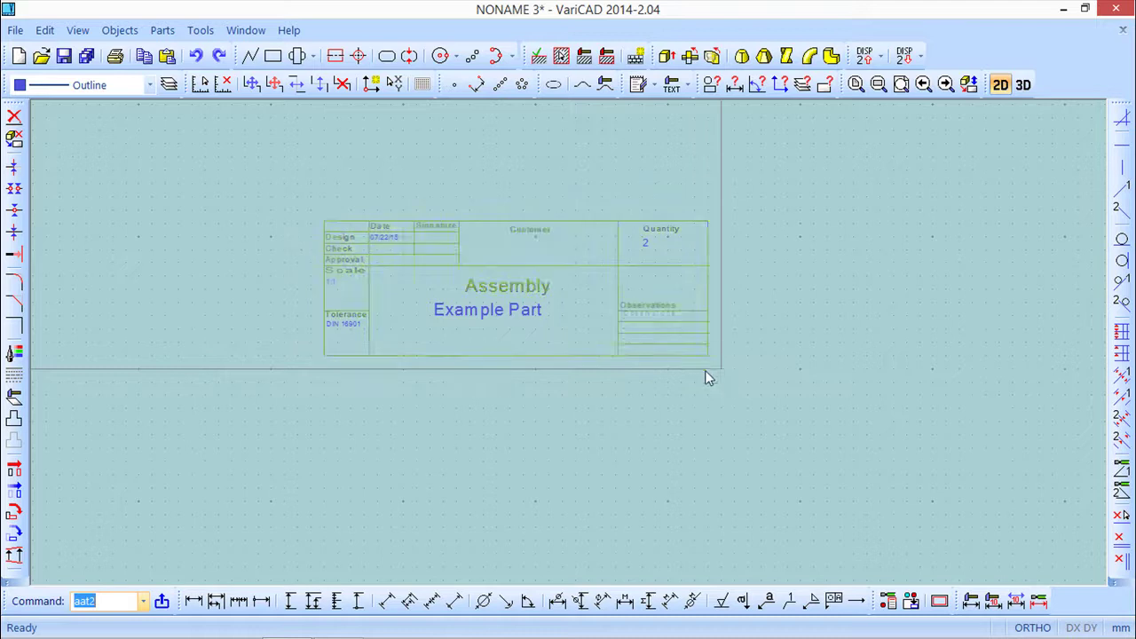
scroll(693, 382, down, 3)
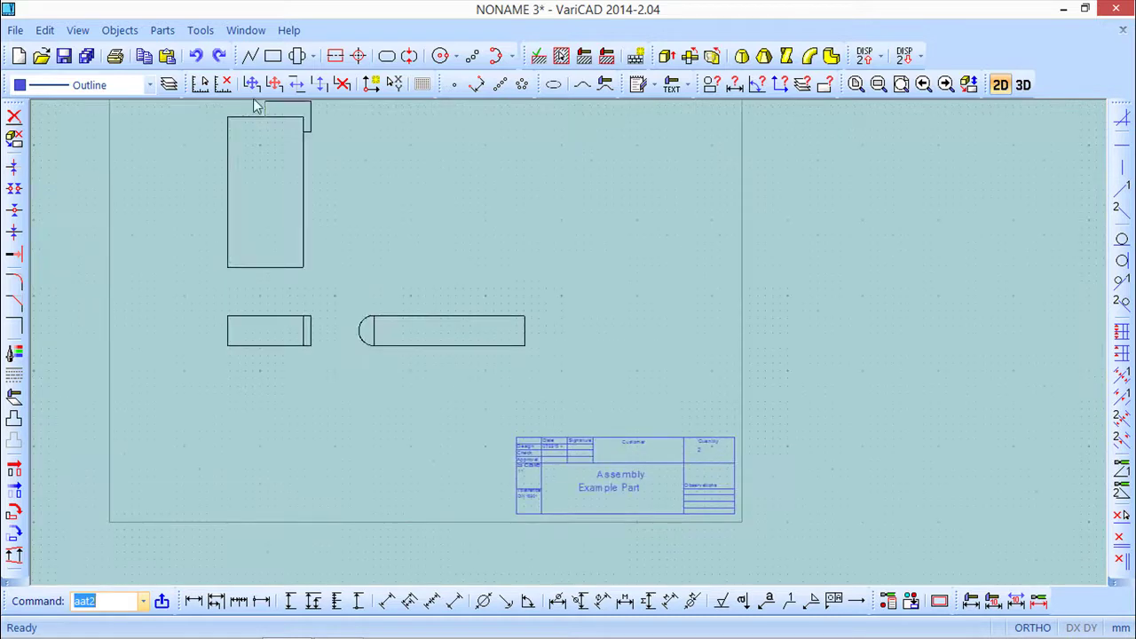
Step: Add a sheet border around the drawing format
click(113, 32)
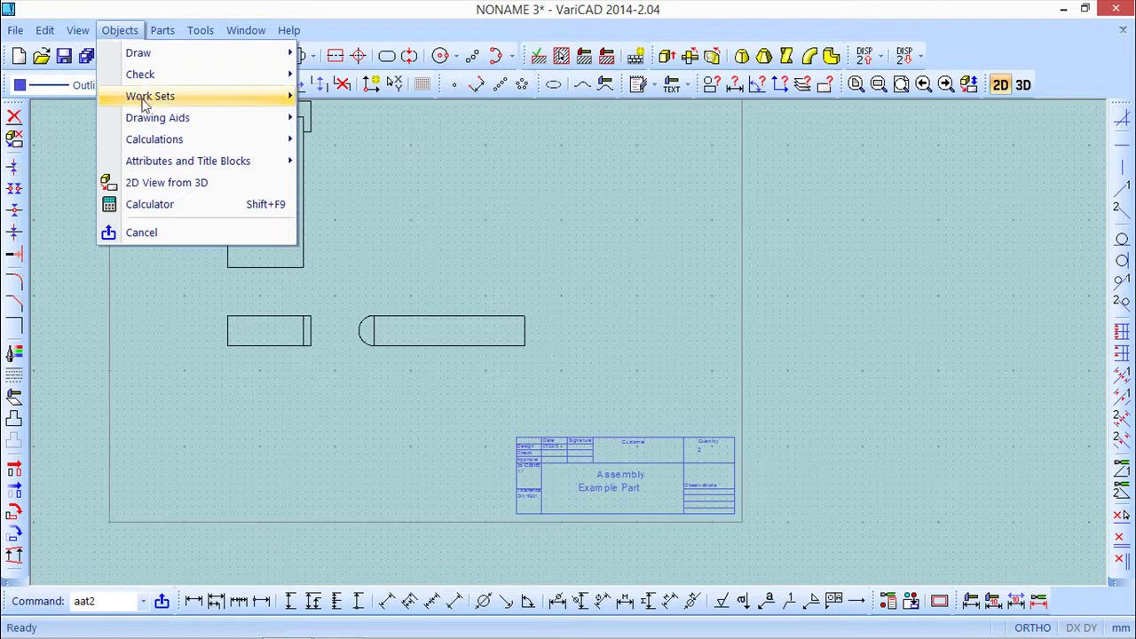
mouse_move(152, 116)
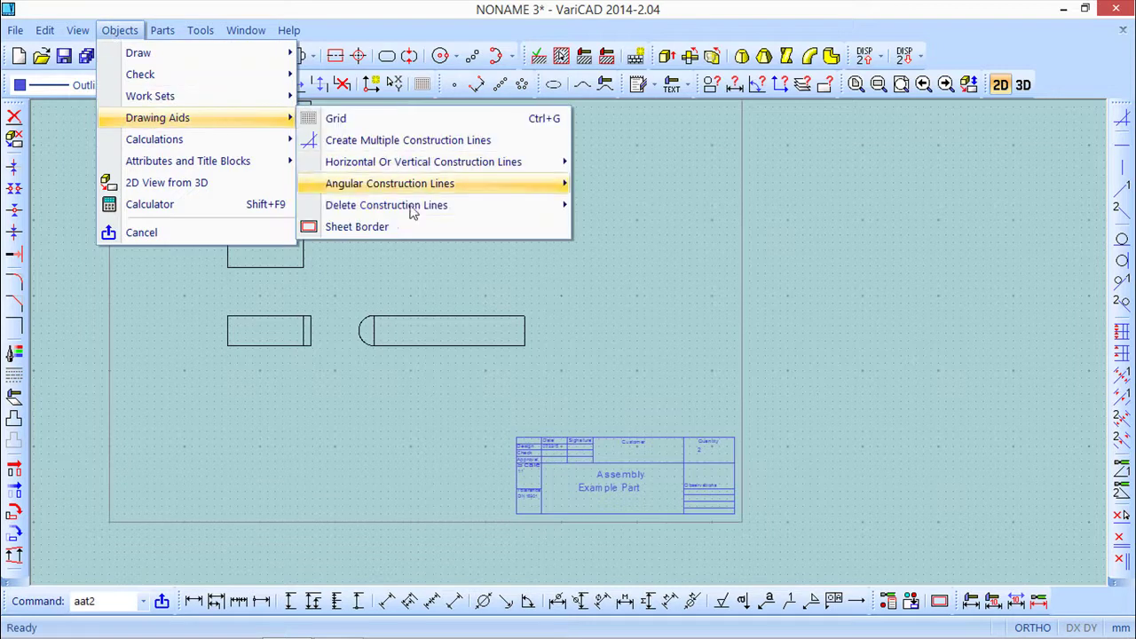
click(351, 227)
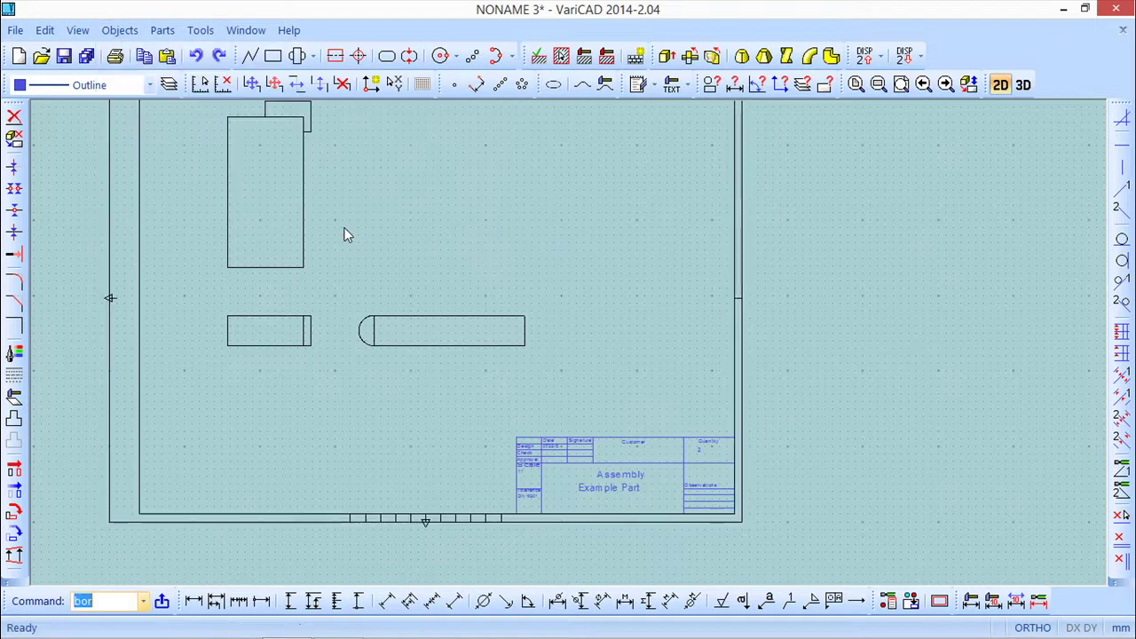
Step: Examine how the sheet border fits the title block's edges and the complete sheet with its 2D views
scroll(555, 362, down, 1)
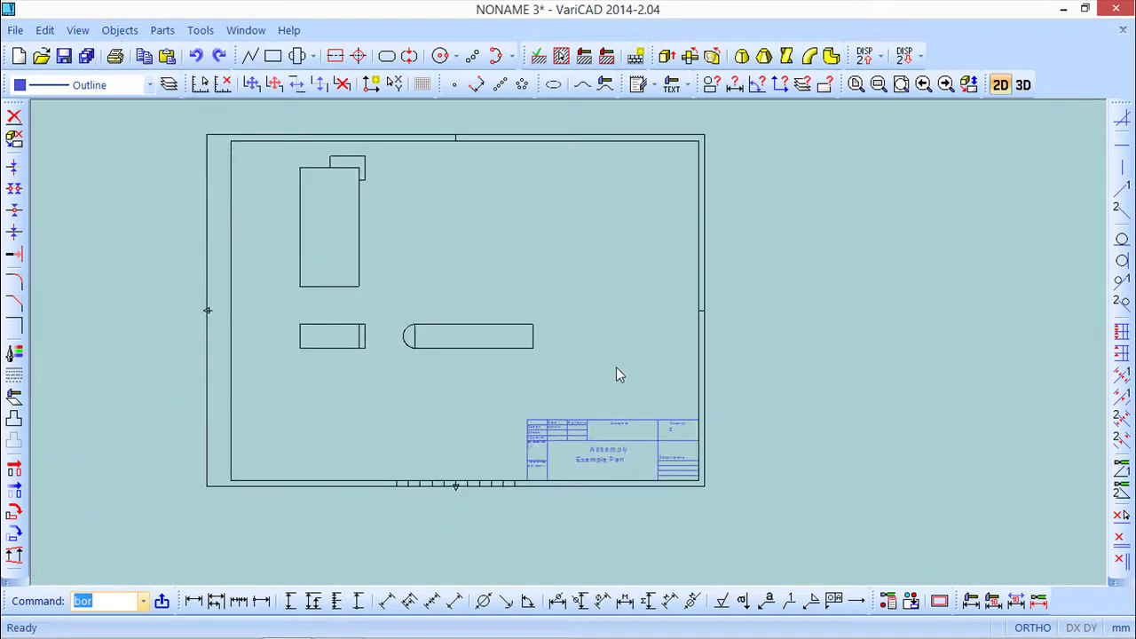
scroll(622, 444, up, 5)
scroll(784, 490, up, 2)
middle_drag(817, 497, 790, 347)
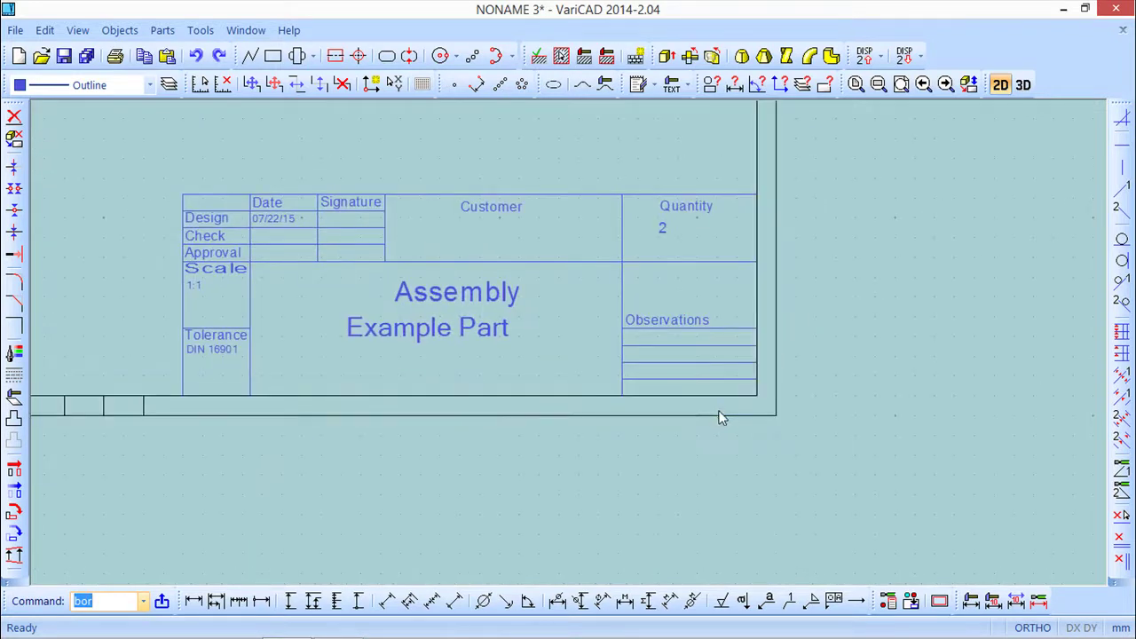
scroll(761, 427, down, 2)
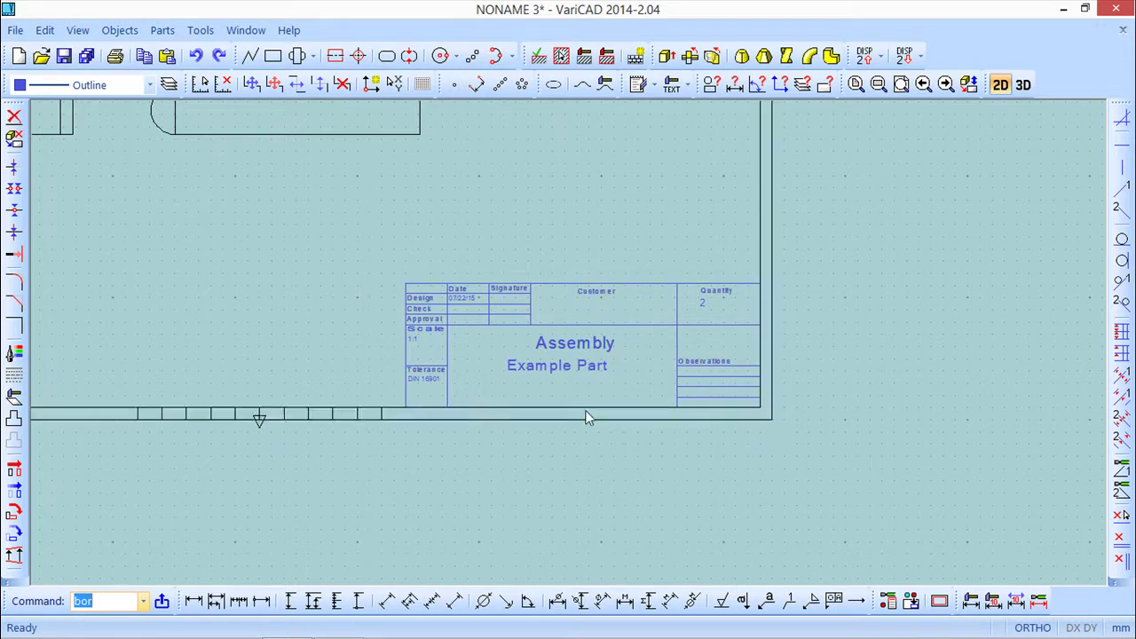
scroll(583, 417, down, 5)
scroll(554, 356, up, 4)
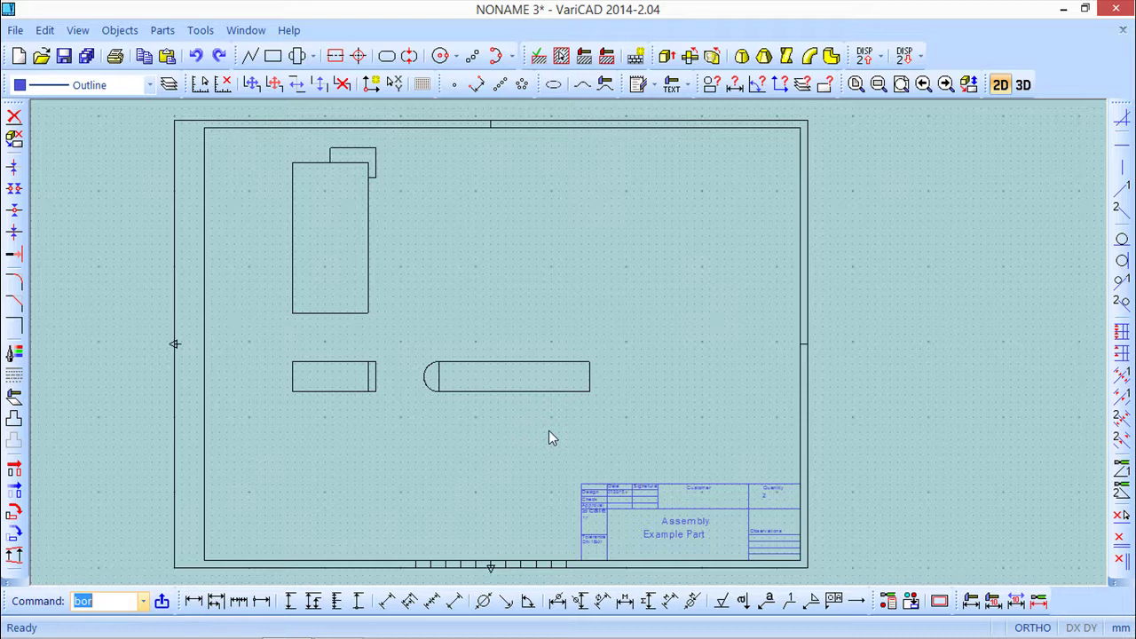
scroll(555, 430, up, 1)
scroll(554, 431, down, 2)
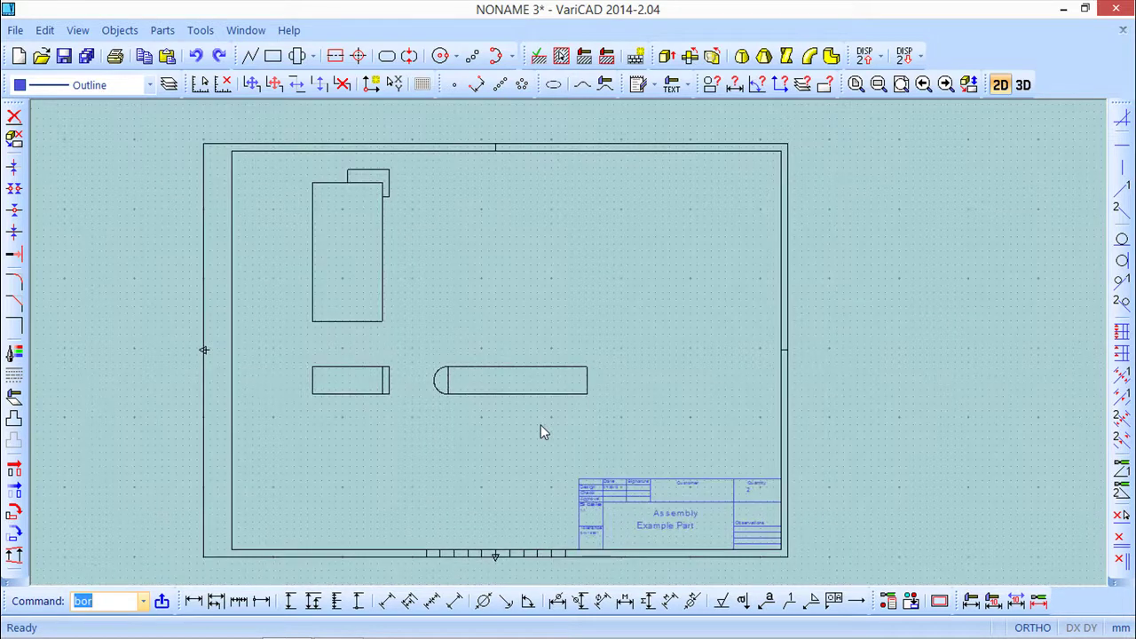